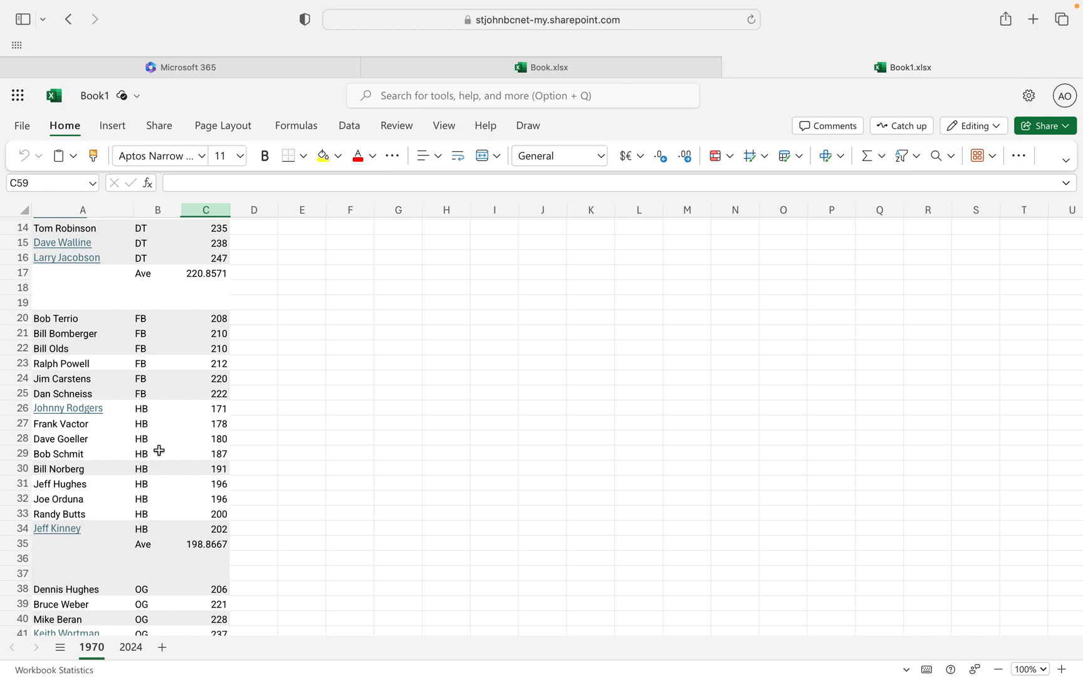
Review the player weights and position-group averages on the 1970 sheet and the 2024 sheet.
{"action": "scroll", "coordinate": [174, 443], "scroll_direction": "down", "scroll_amount": 5}
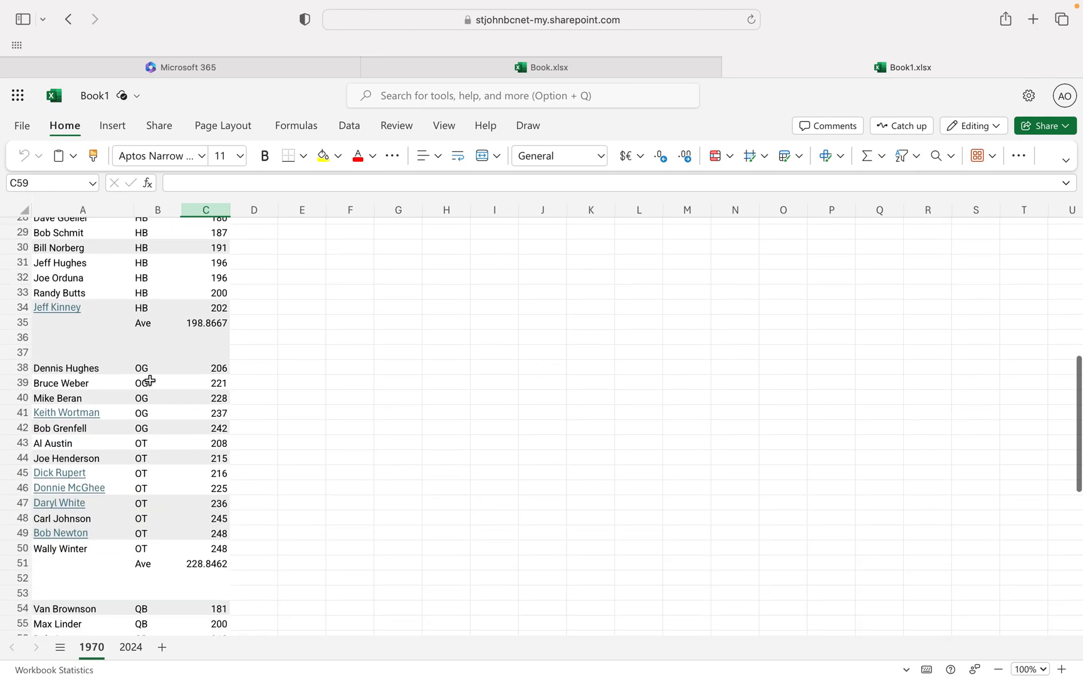
{"action": "scroll", "coordinate": [150, 492], "scroll_direction": "down", "scroll_amount": 4}
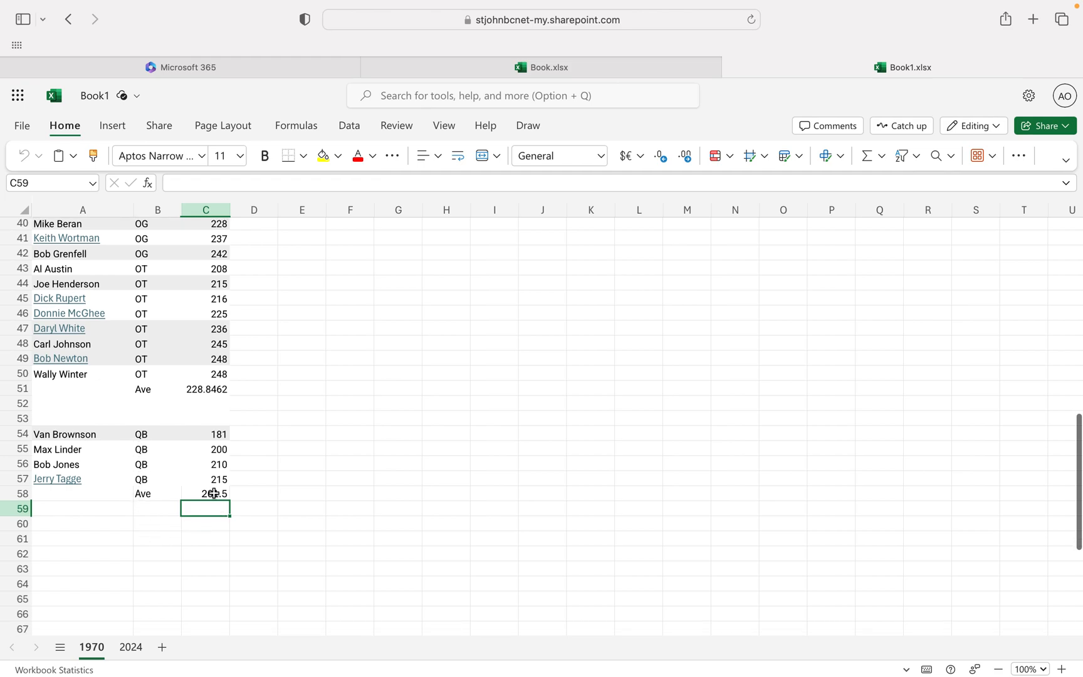
{"action": "scroll", "coordinate": [214, 493], "scroll_direction": "up", "scroll_amount": 13}
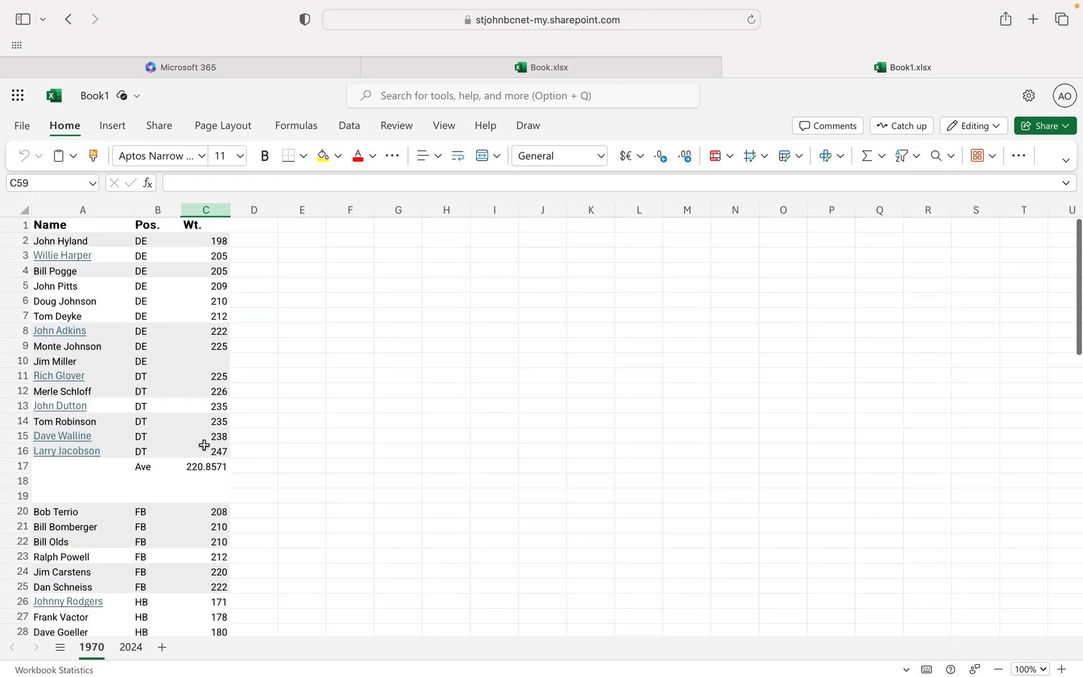
{"action": "left_click", "coordinate": [130, 647]}
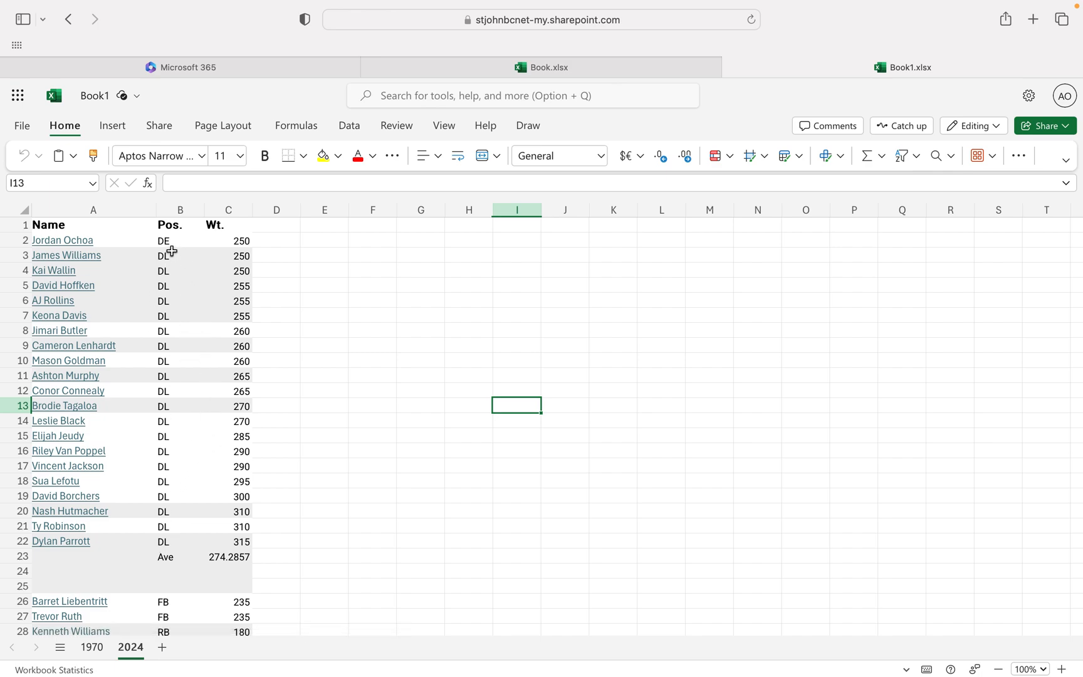
{"action": "scroll", "coordinate": [275, 383], "scroll_direction": "down", "scroll_amount": 10}
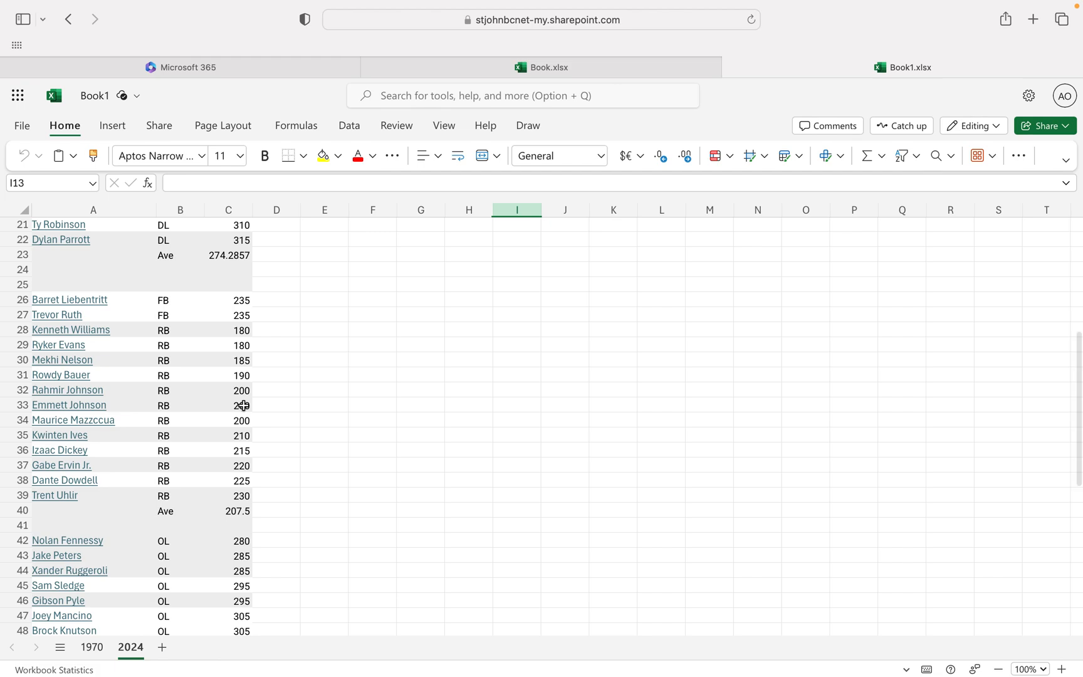
{"action": "scroll", "coordinate": [243, 405], "scroll_direction": "down", "scroll_amount": 5}
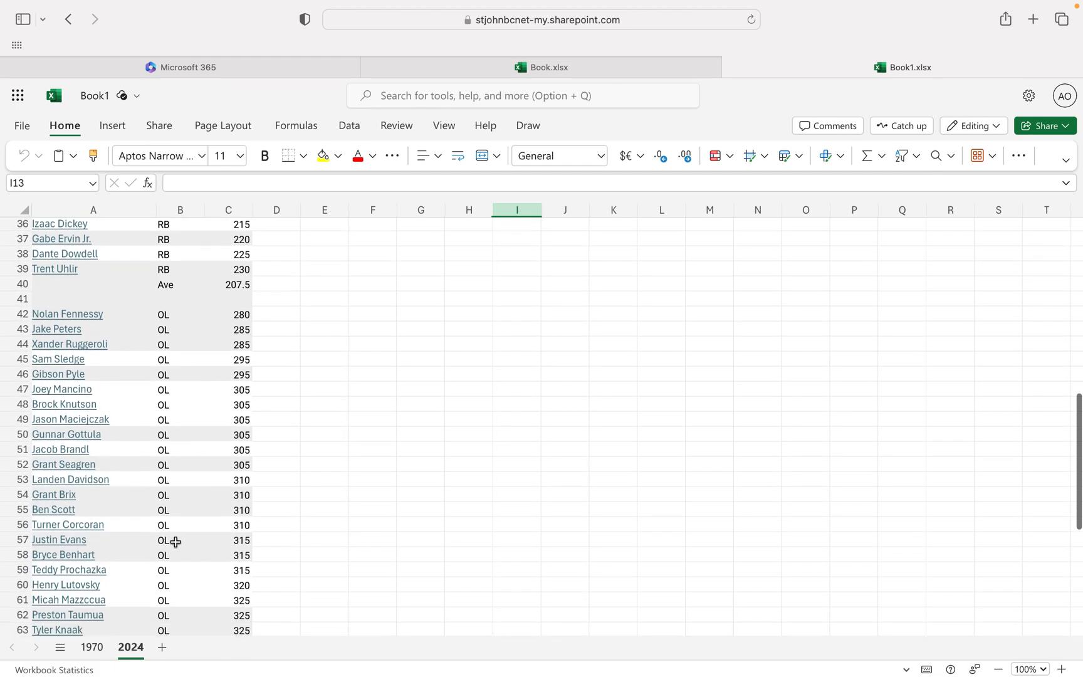
{"action": "scroll", "coordinate": [174, 561], "scroll_direction": "down", "scroll_amount": 5}
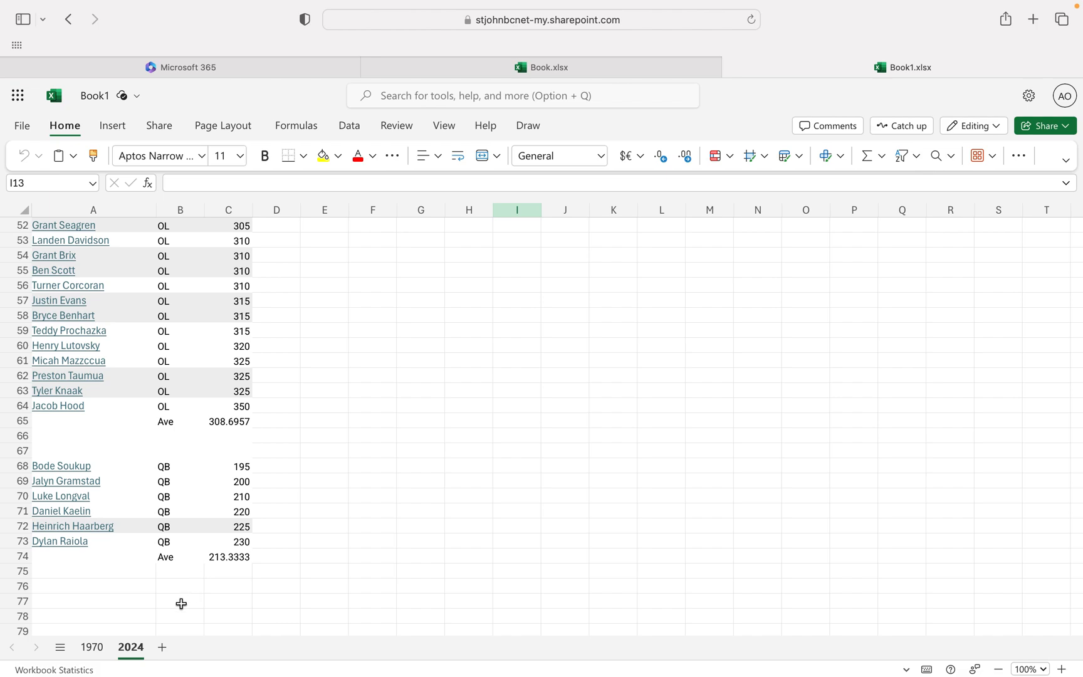
Add a new worksheet after the 2024 sheet and name it Comparative.
{"action": "left_click", "coordinate": [162, 647]}
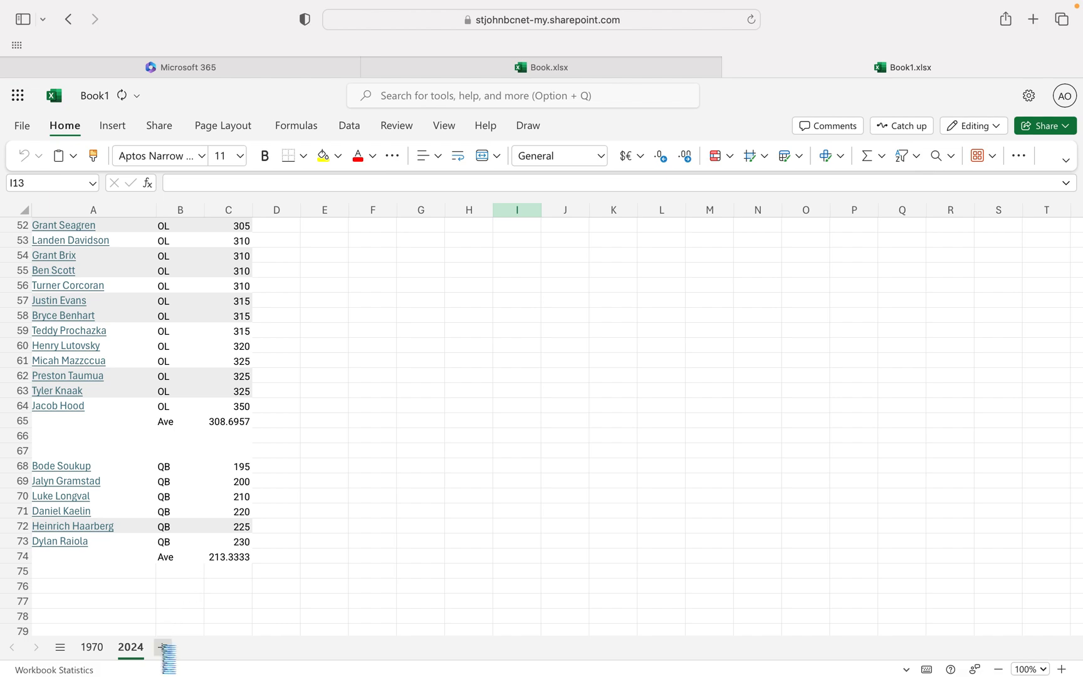
{"action": "double_click", "coordinate": [169, 649]}
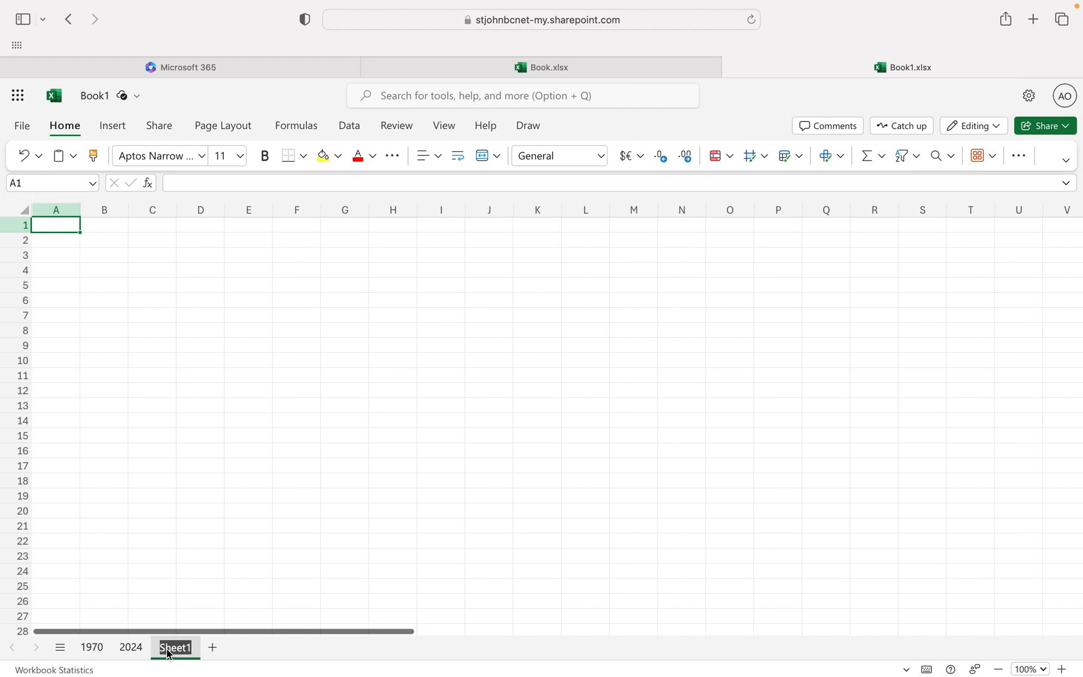
{"action": "type", "text": "Comparativ"}
{"action": "key", "text": "BackSpace"}
{"action": "key", "text": "BackSpace"}
{"action": "key", "text": "BackSpace"}
{"action": "key", "text": "BackSpace"}
{"action": "key", "text": "BackSpace"}
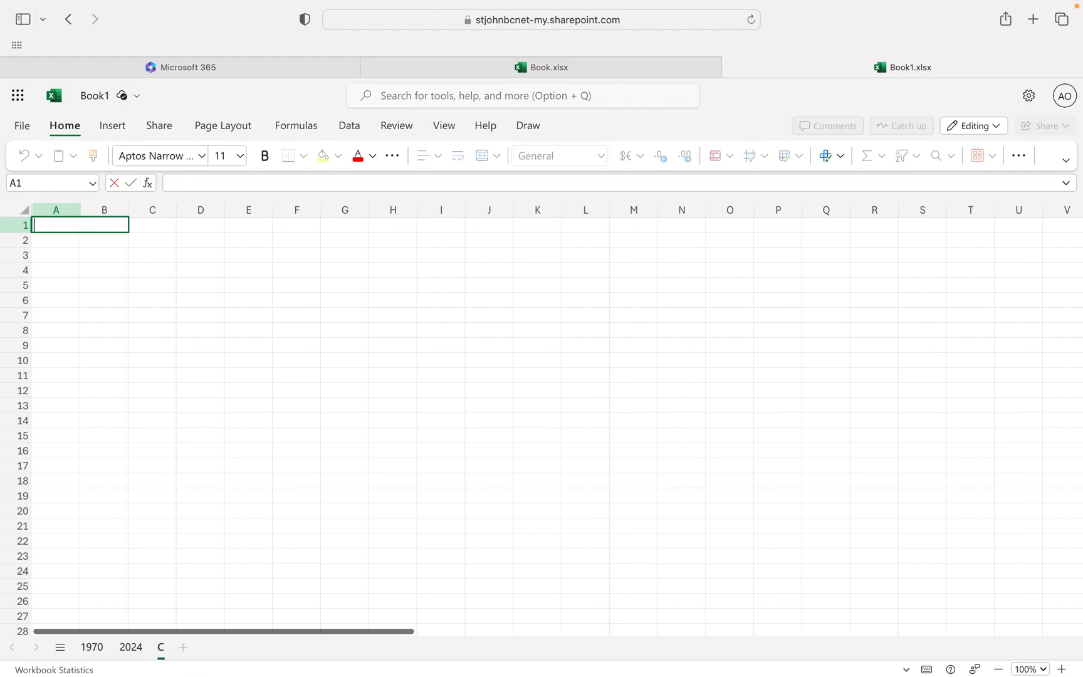
{"action": "left_click", "coordinate": [163, 652]}
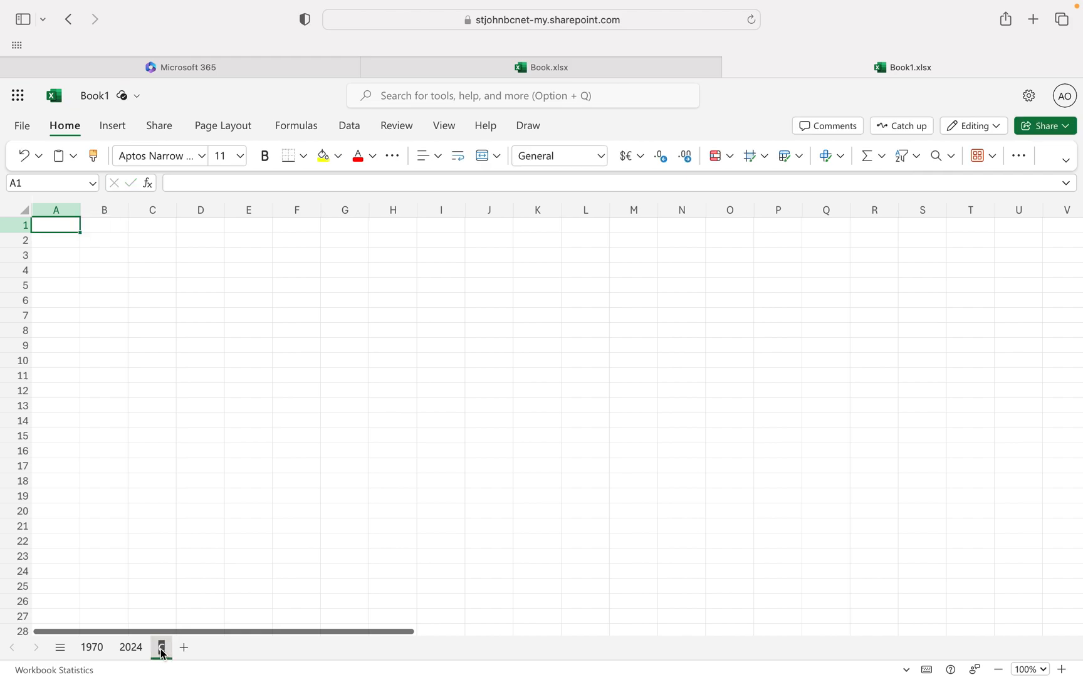
{"action": "type", "text": "Comparative"}
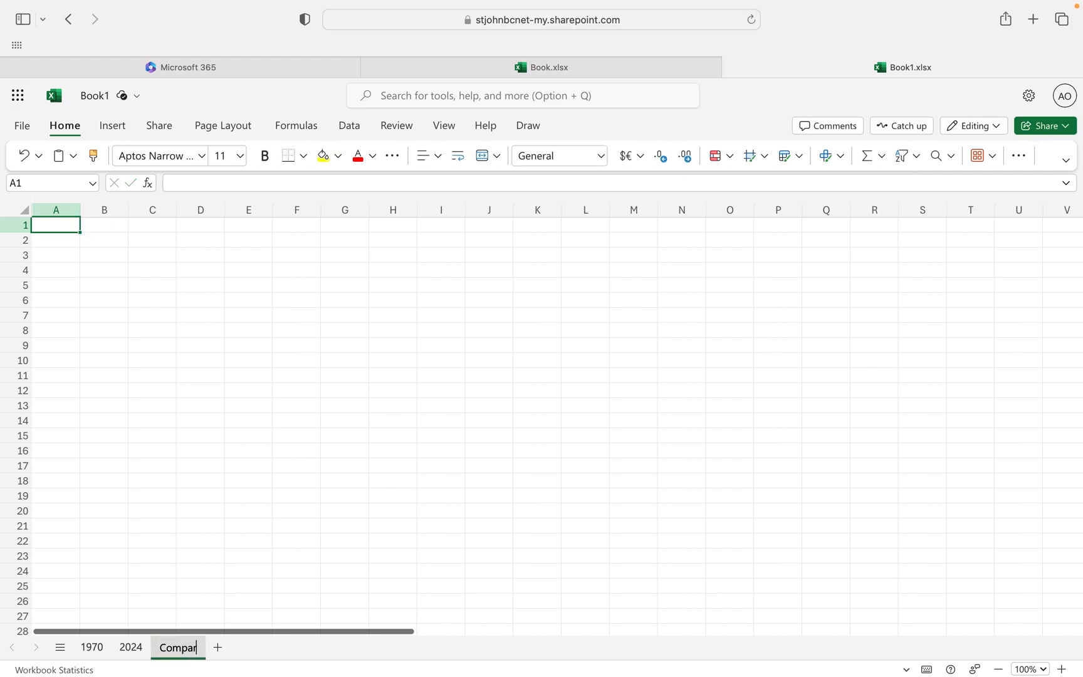
{"action": "left_click", "coordinate": [188, 528]}
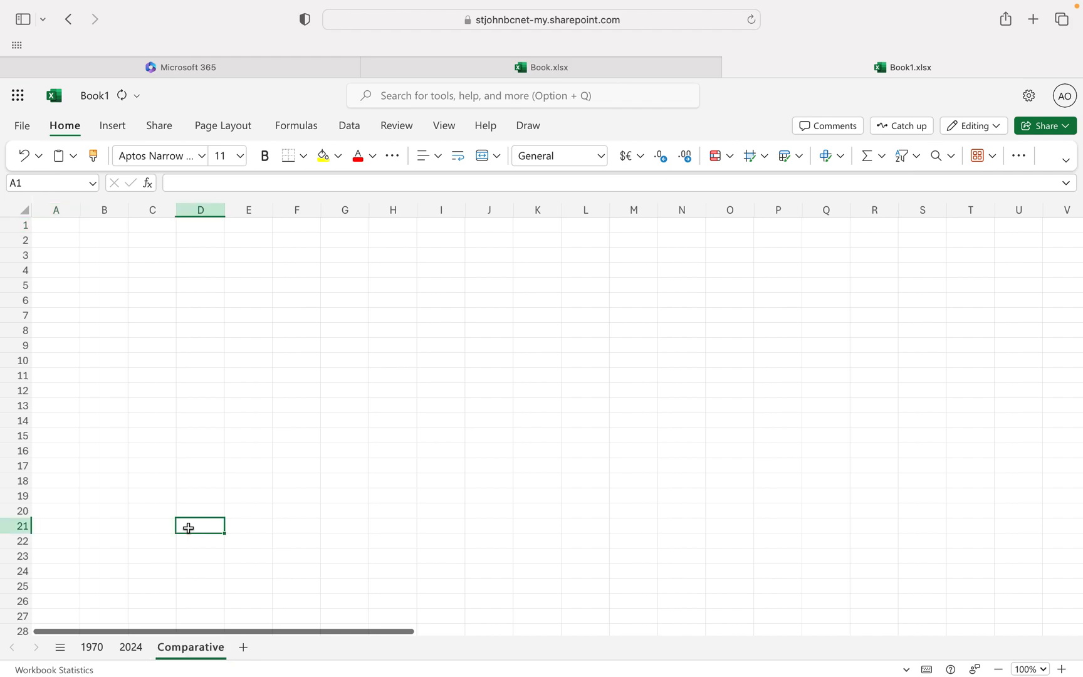
Enter the year headings 1970 in cell A1 and 2024 in cell E1 of the Comparative sheet.
{"action": "left_click", "coordinate": [99, 644]}
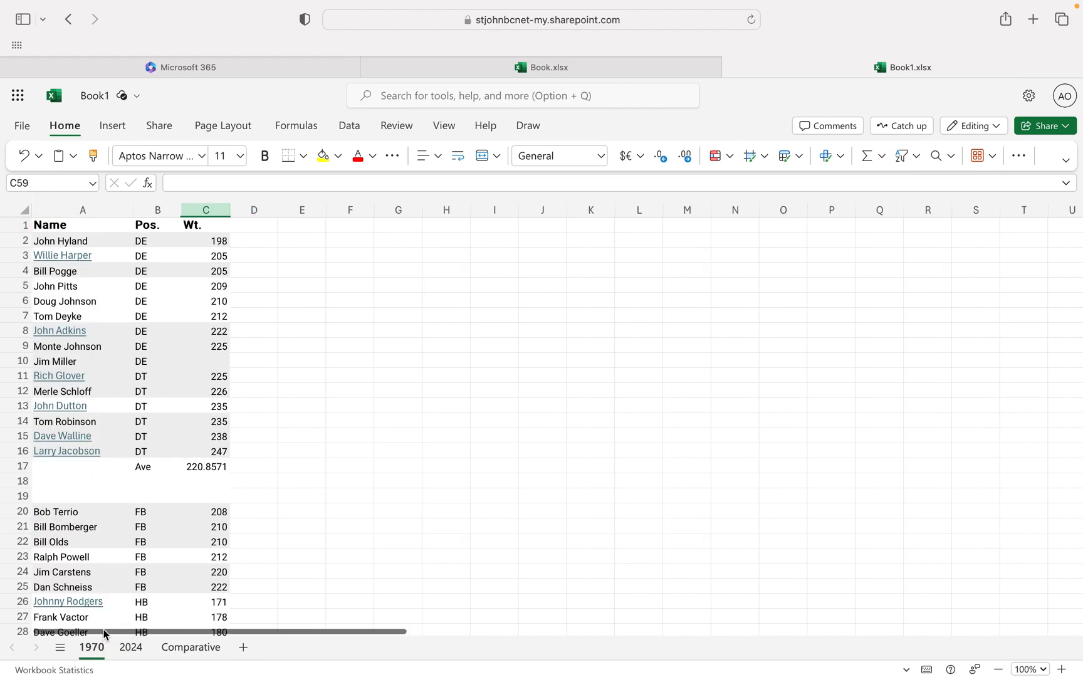
{"action": "left_click", "coordinate": [188, 647]}
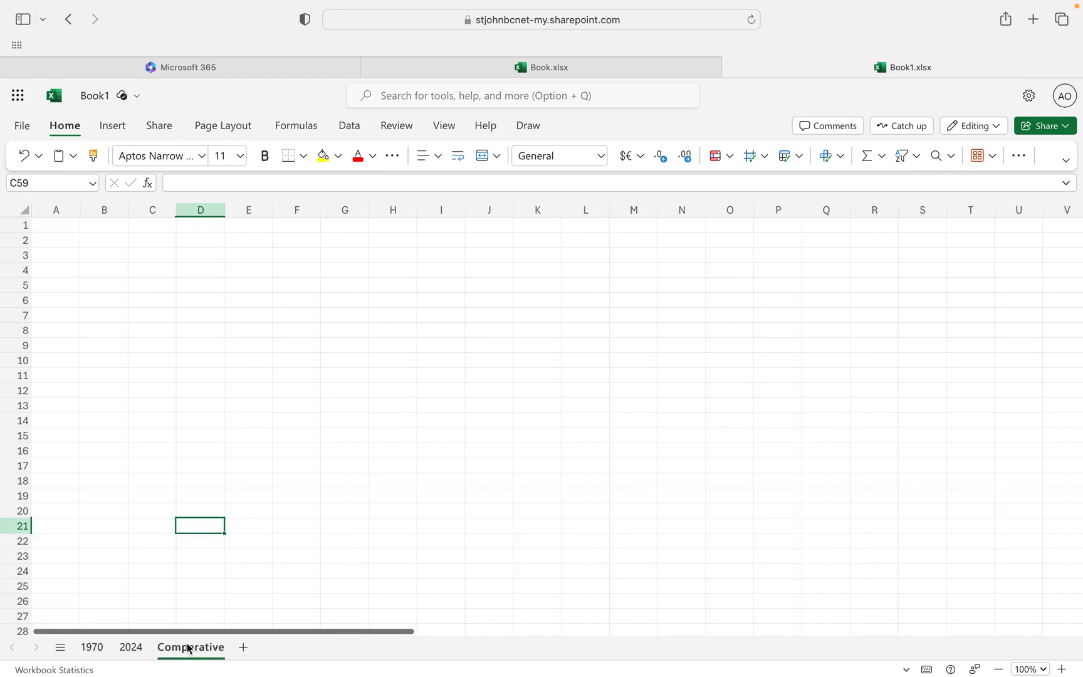
{"action": "left_click", "coordinate": [57, 230]}
{"action": "type", "text": "1970"}
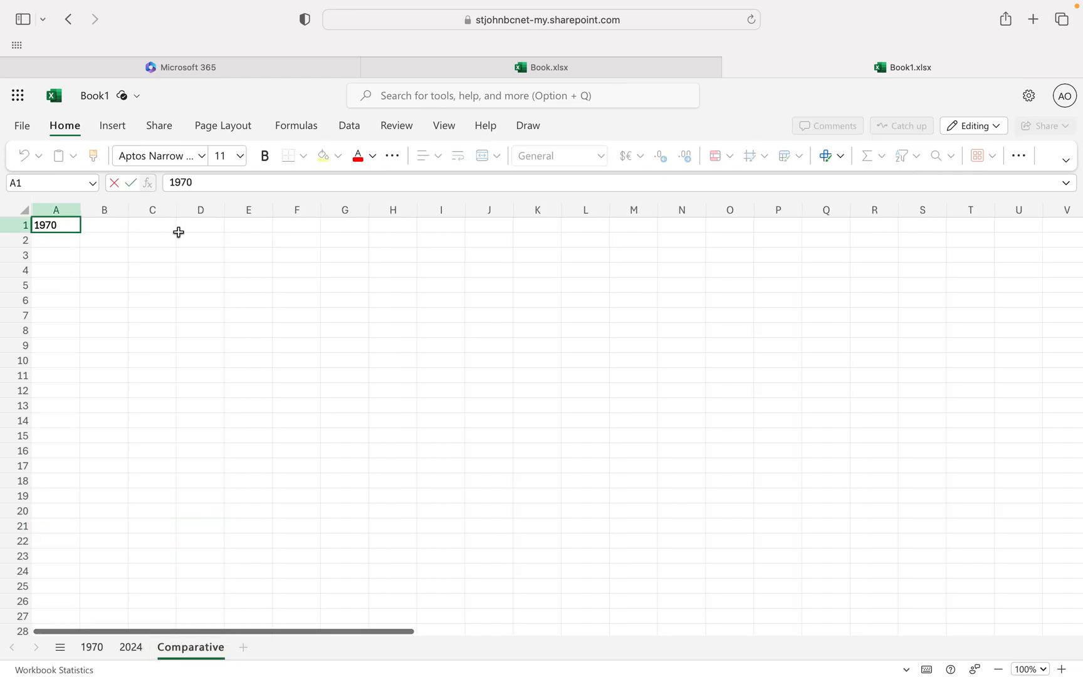
{"action": "left_click", "coordinate": [152, 229]}
{"action": "left_click", "coordinate": [236, 226]}
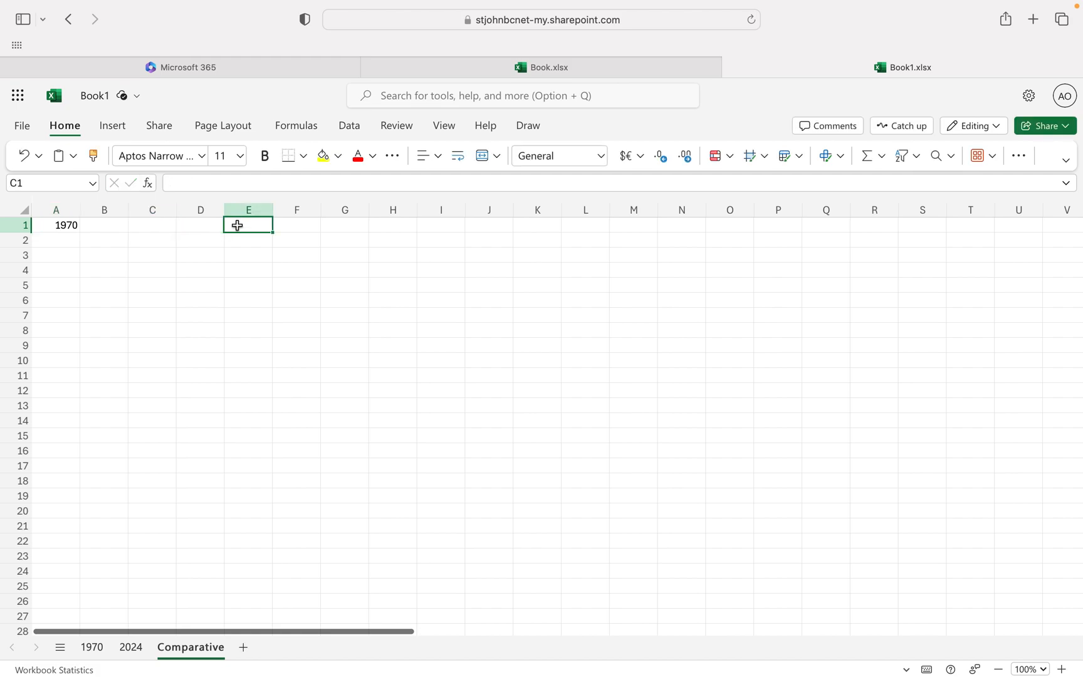
{"action": "type", "text": "2024"}
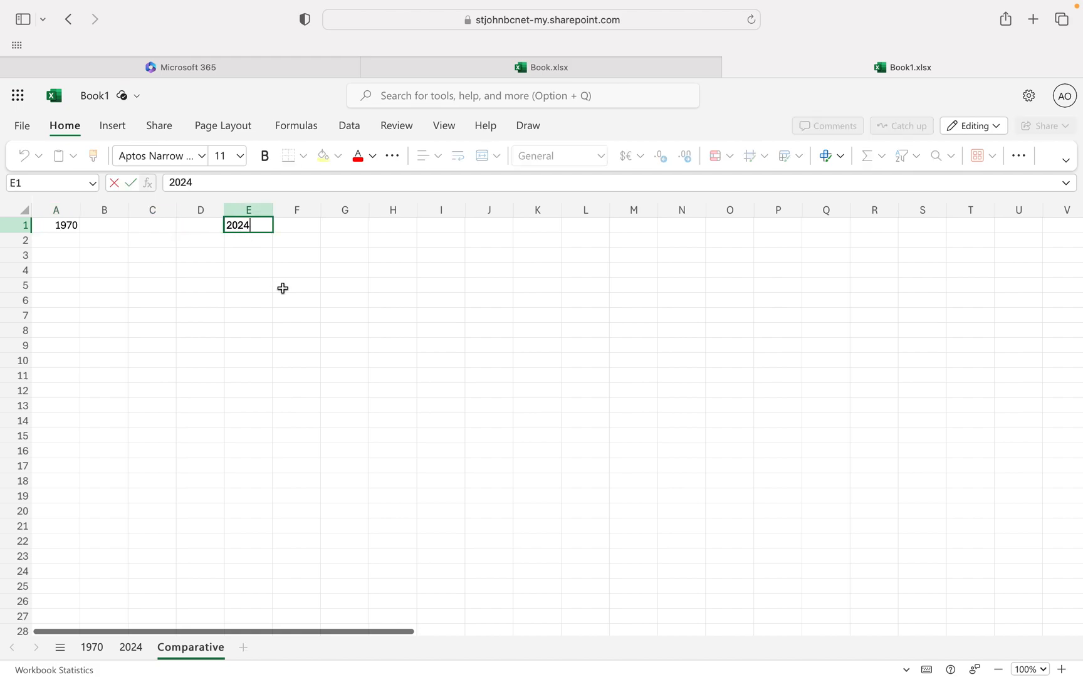
{"action": "left_click", "coordinate": [283, 288]}
{"action": "left_click_drag", "start_coordinate": [150, 225], "coordinate": [61, 225]}
{"action": "right_click", "coordinate": [60, 225]}
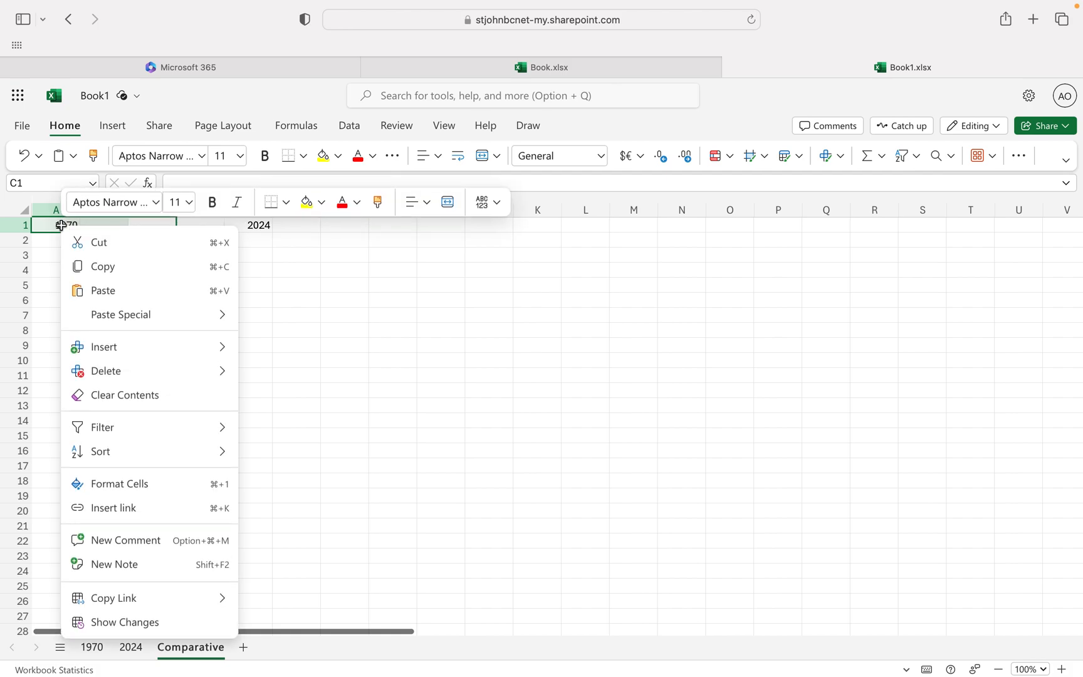
{"action": "left_click", "coordinate": [145, 490]}
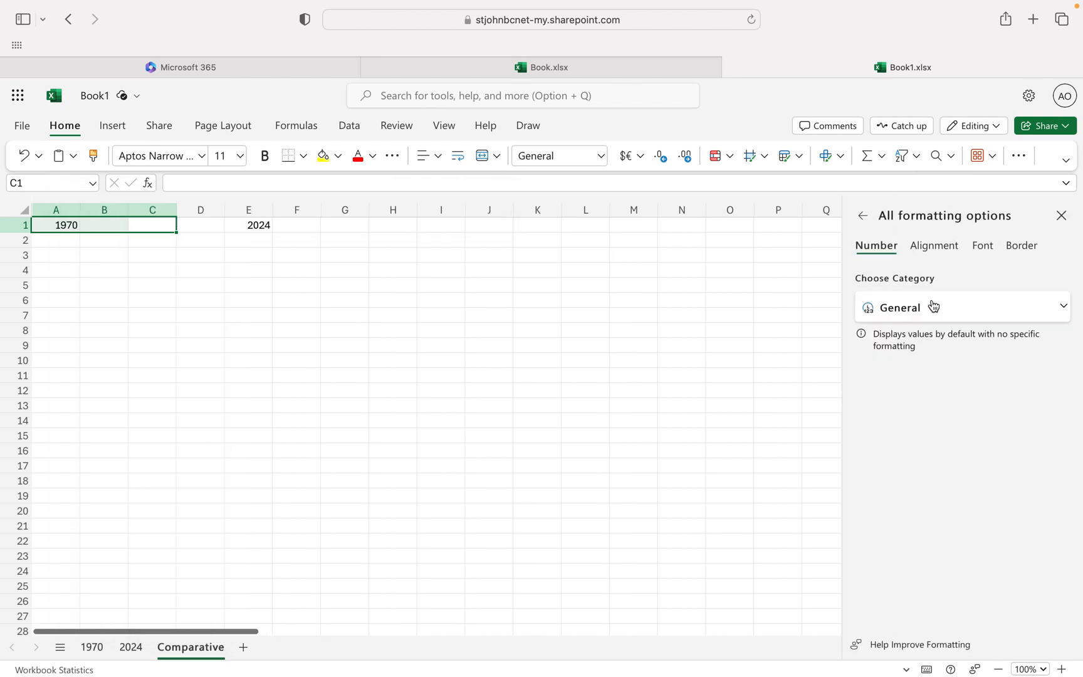
{"action": "left_click", "coordinate": [927, 247]}
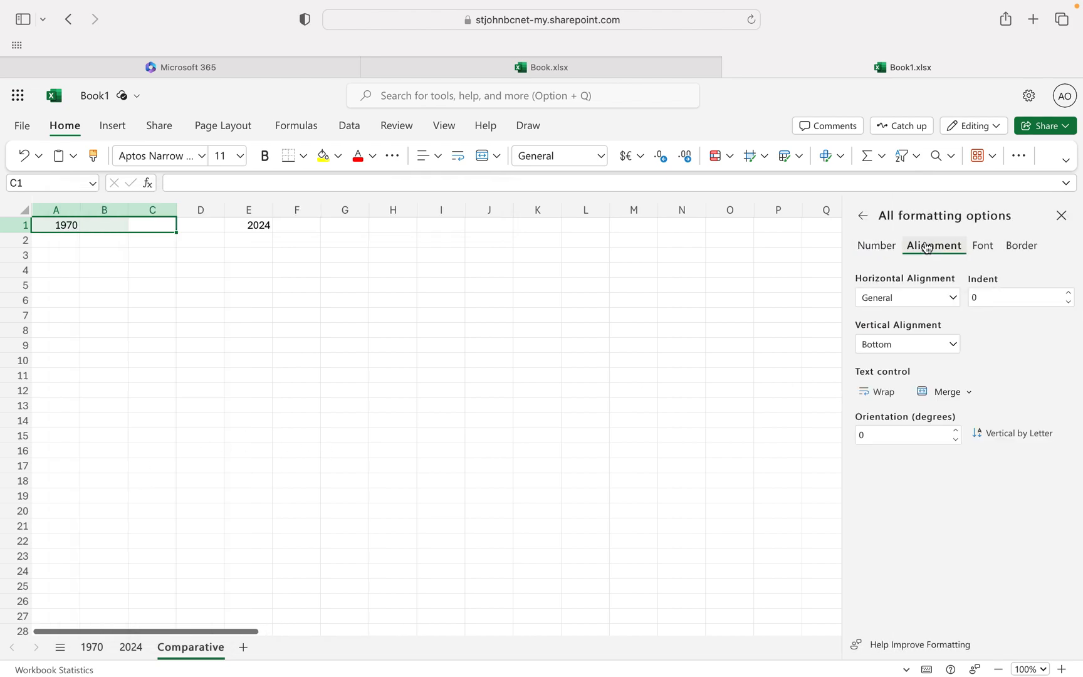
{"action": "left_click", "coordinate": [882, 248]}
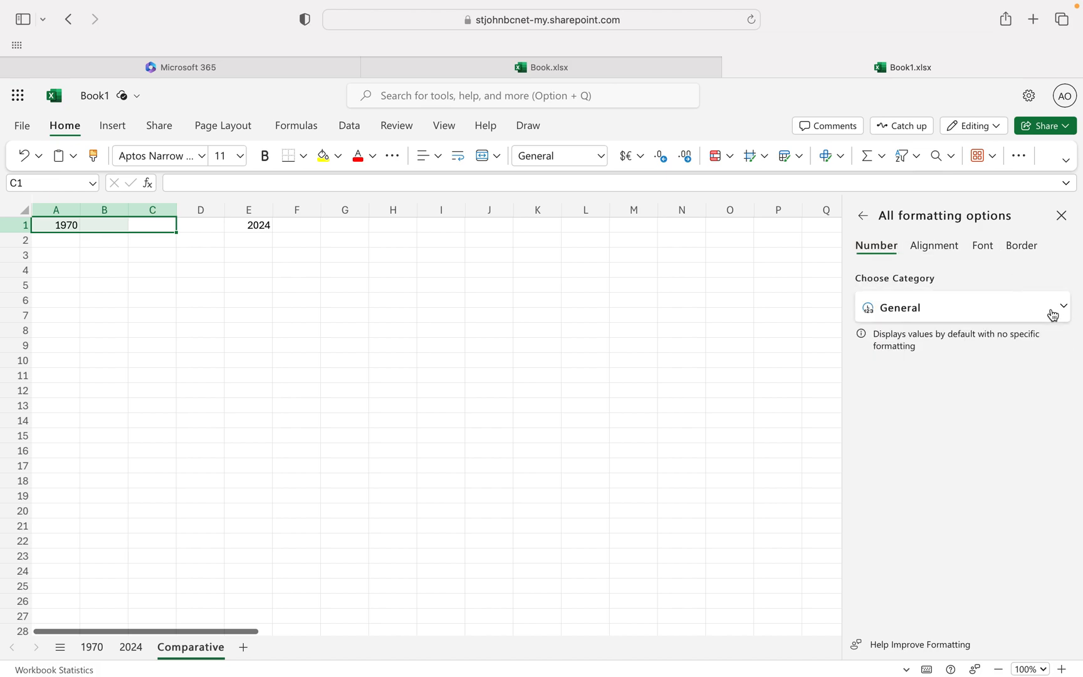
{"action": "left_click", "coordinate": [1063, 310]}
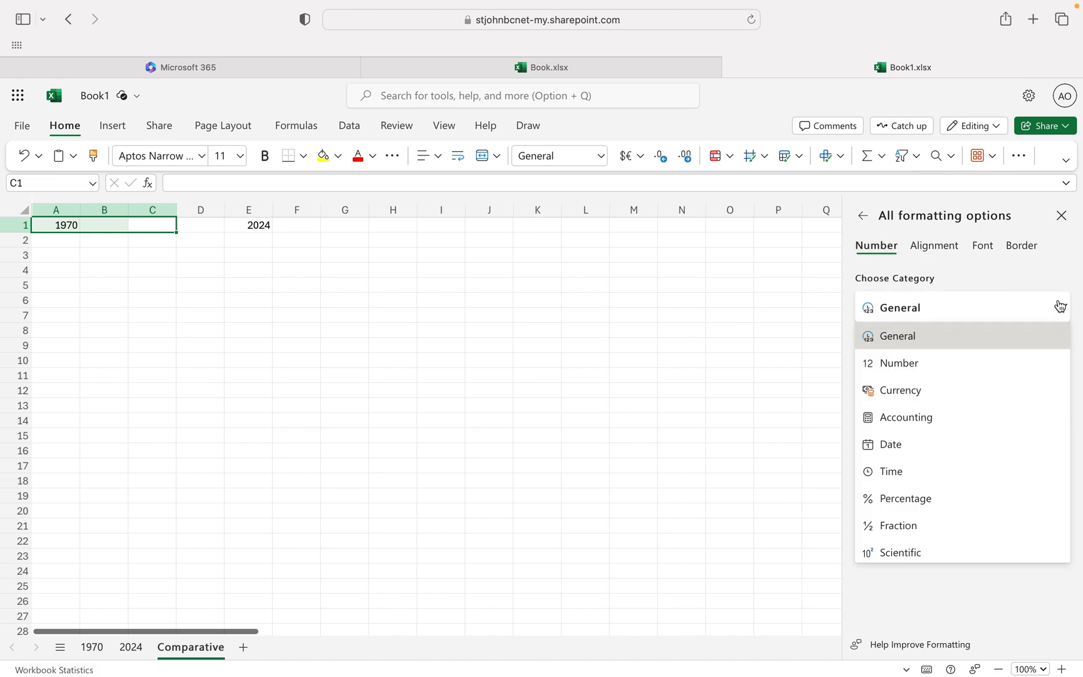
{"action": "left_click", "coordinate": [1059, 218]}
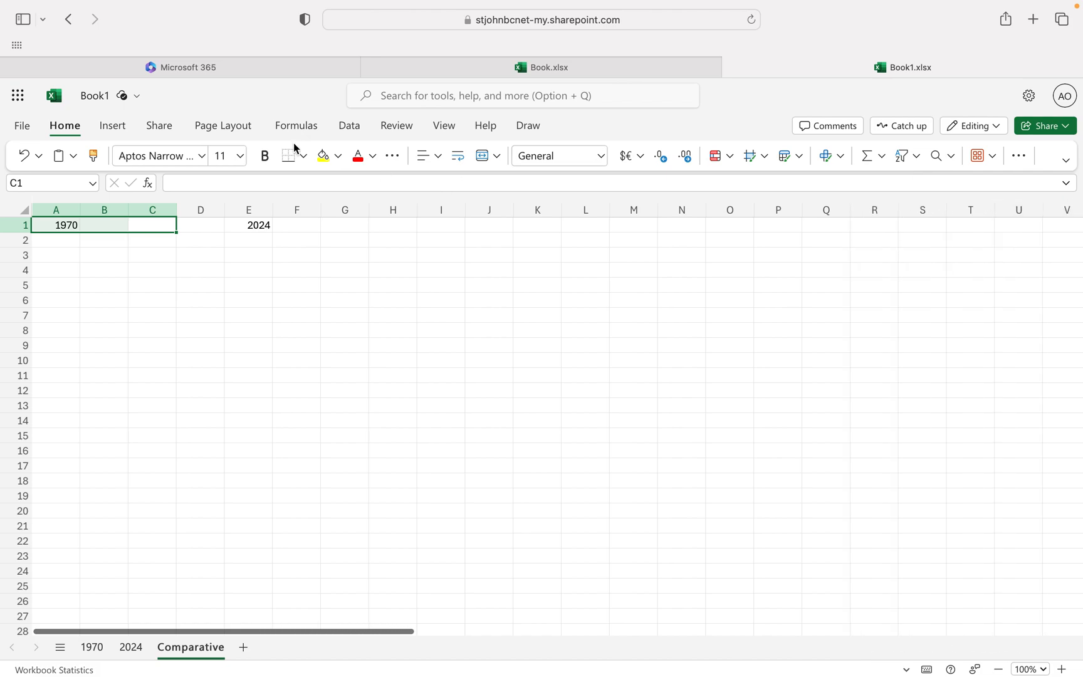
{"action": "right_click", "coordinate": [75, 226]}
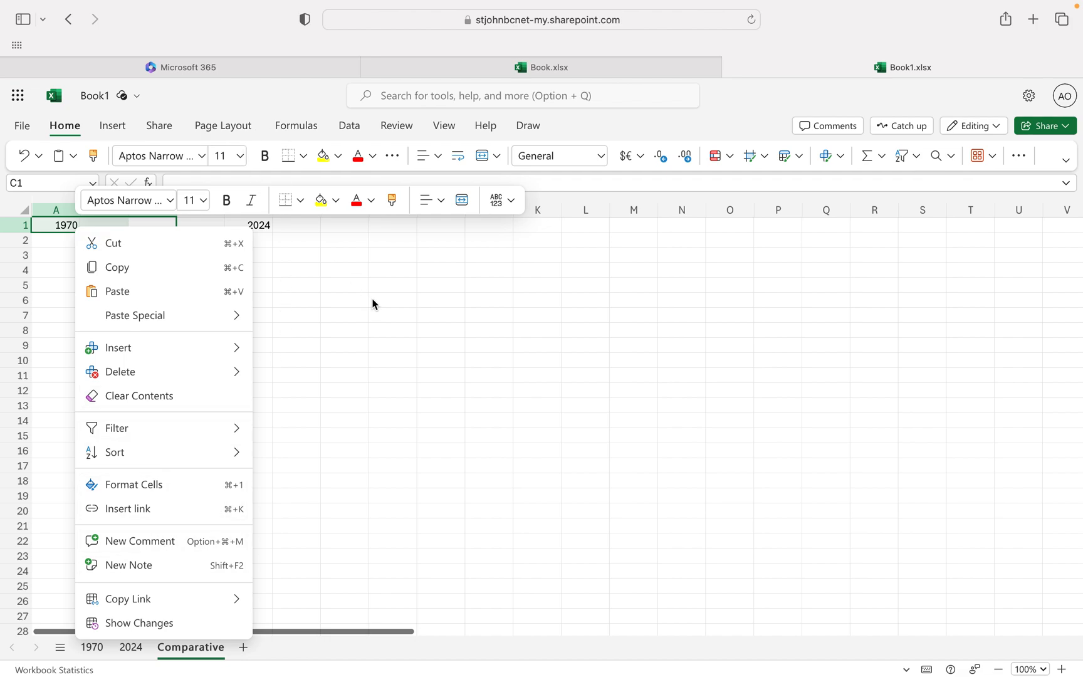
{"action": "key", "text": "Escape"}
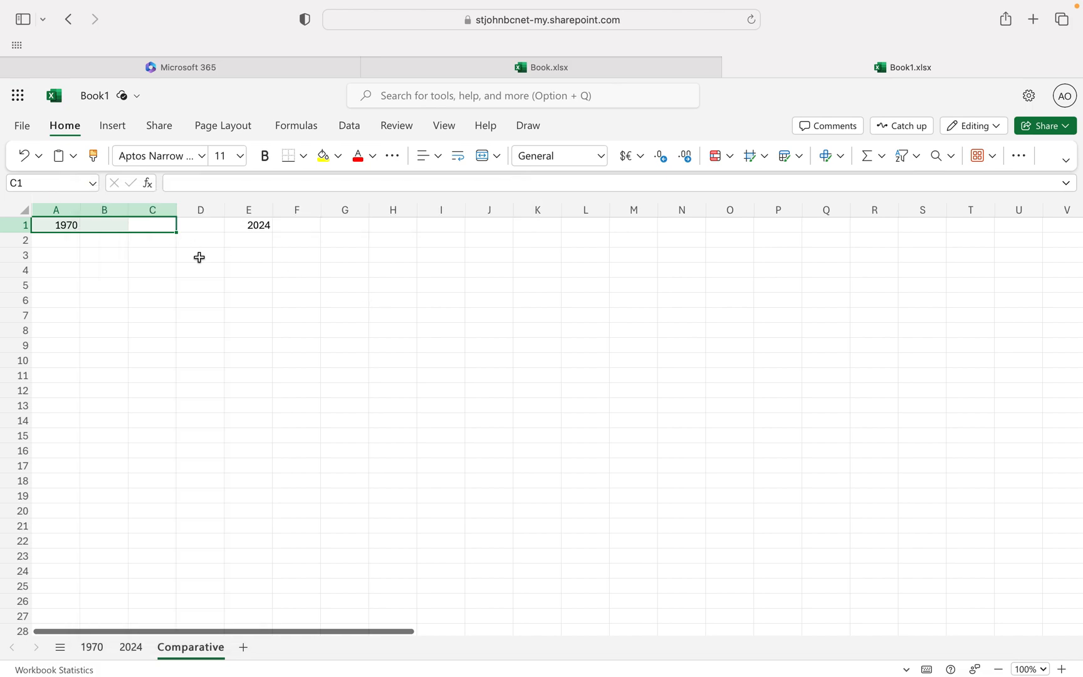
{"action": "left_click", "coordinate": [254, 289]}
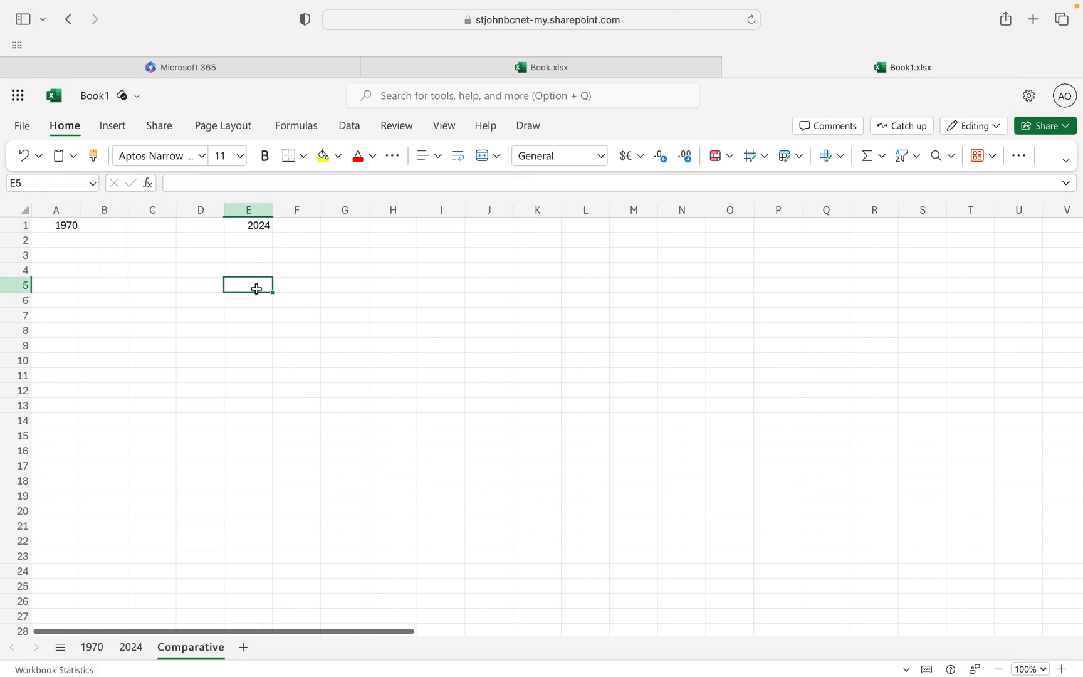
Move the 1970 heading from A1 to cell B1 and center it horizontally.
{"action": "left_click", "coordinate": [63, 224]}
{"action": "key", "text": "ctrl+x"}
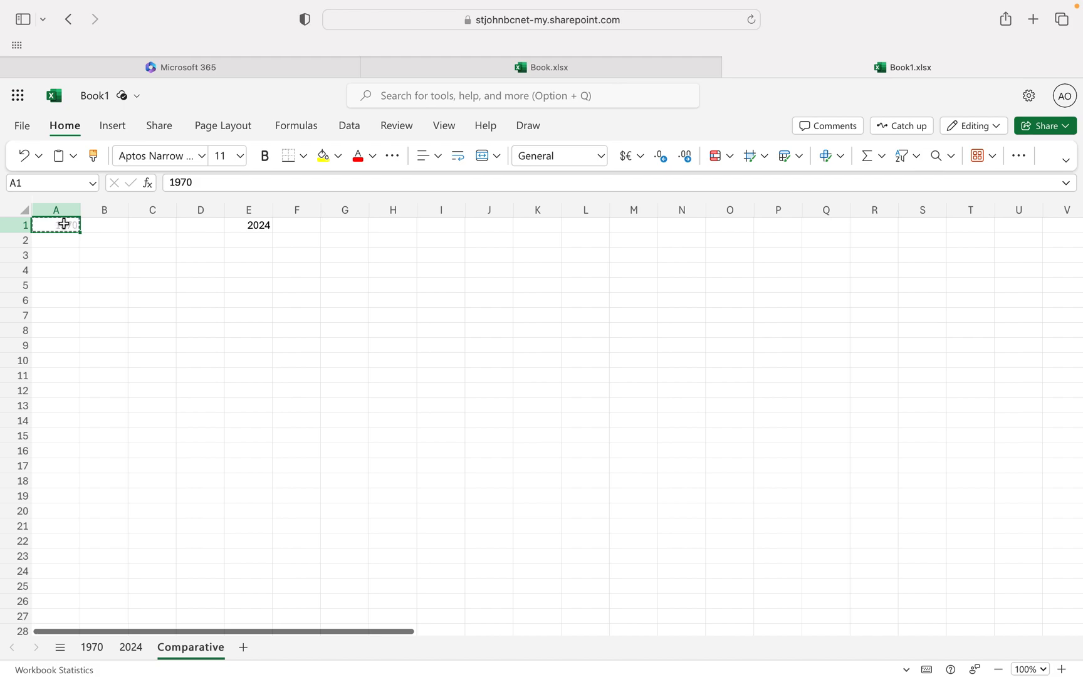
{"action": "key", "text": "Right"}
{"action": "key", "text": "ctrl+v"}
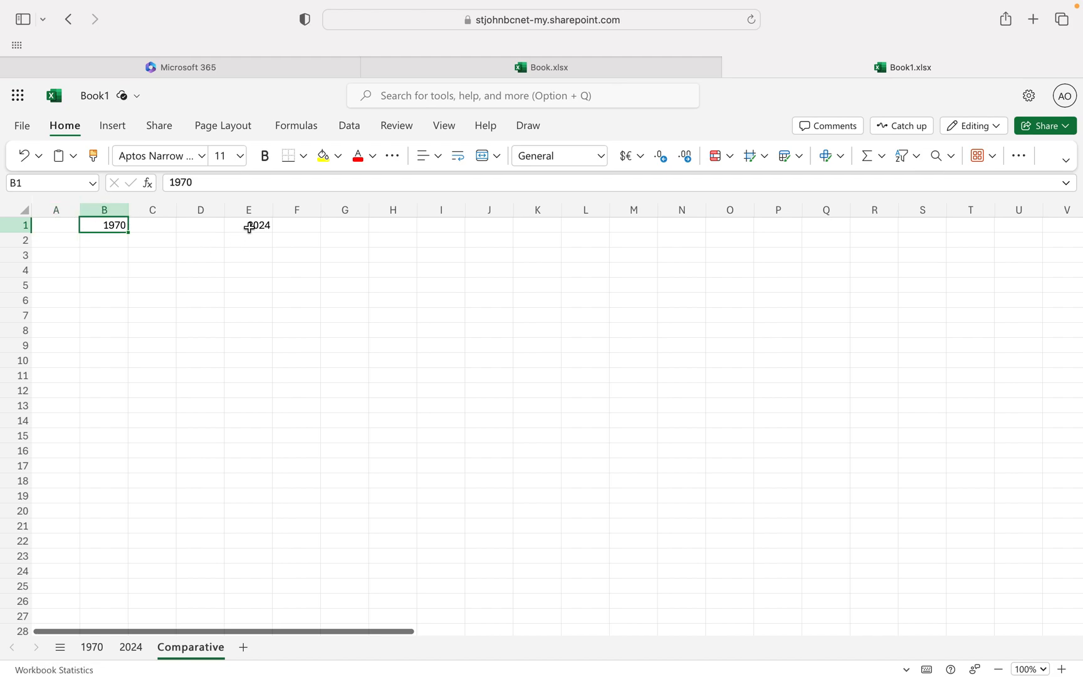
{"action": "left_click", "coordinate": [432, 158]}
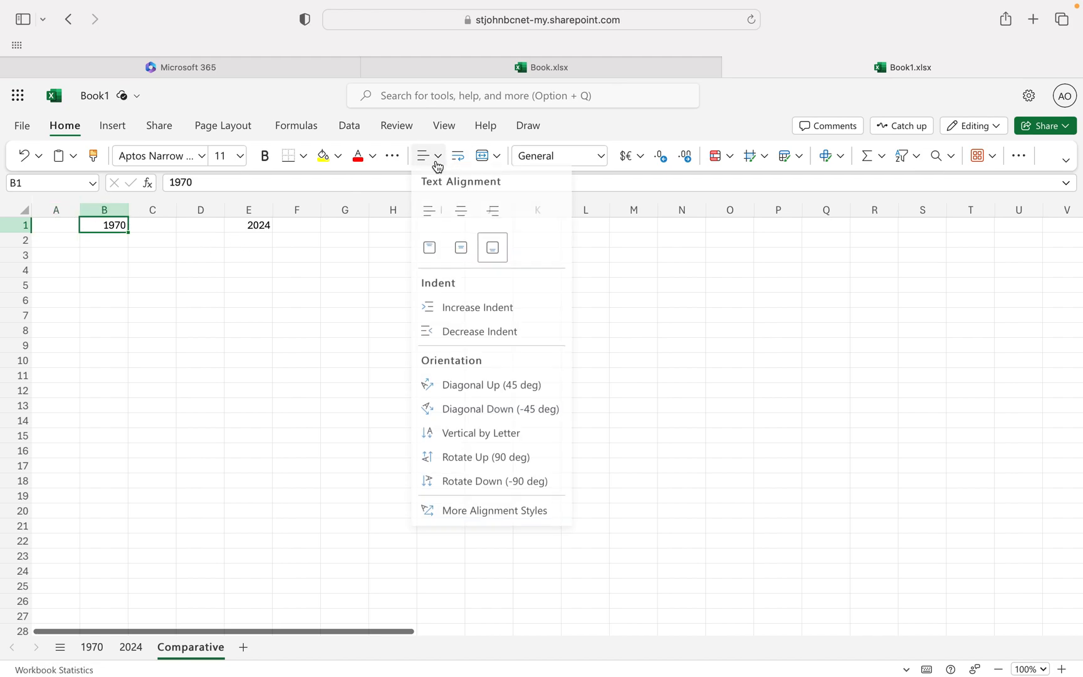
{"action": "left_click", "coordinate": [461, 216]}
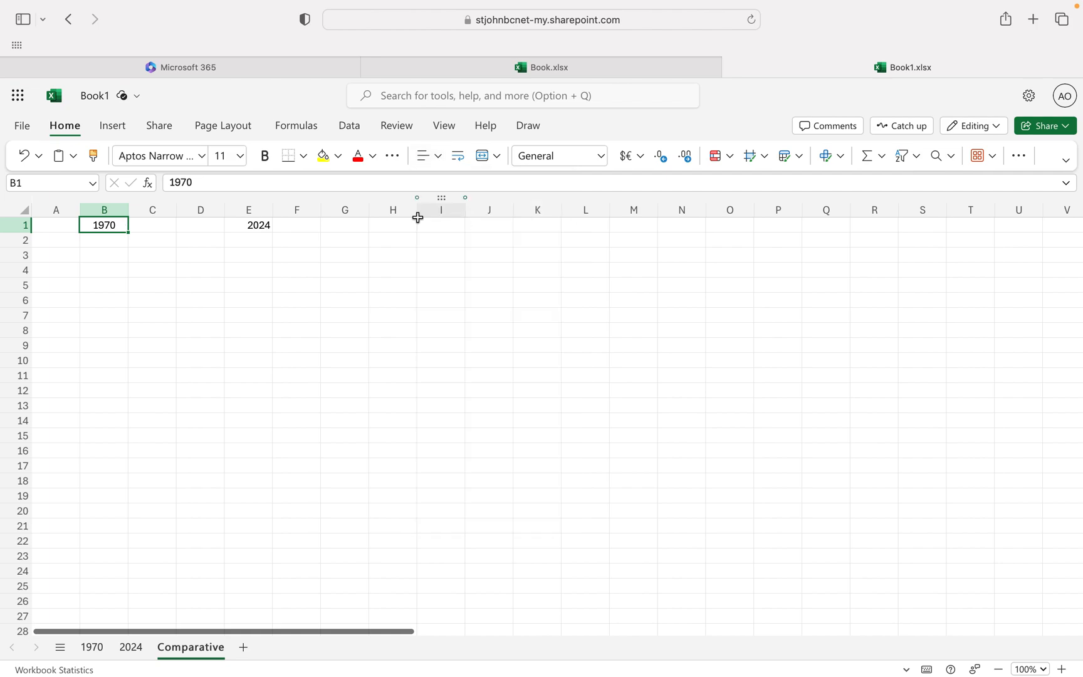
Move the 2024 heading from E1 to cell F1 and center it horizontally.
{"action": "left_click", "coordinate": [269, 226]}
{"action": "key", "text": "cmd+c"}
{"action": "key", "text": "Right"}
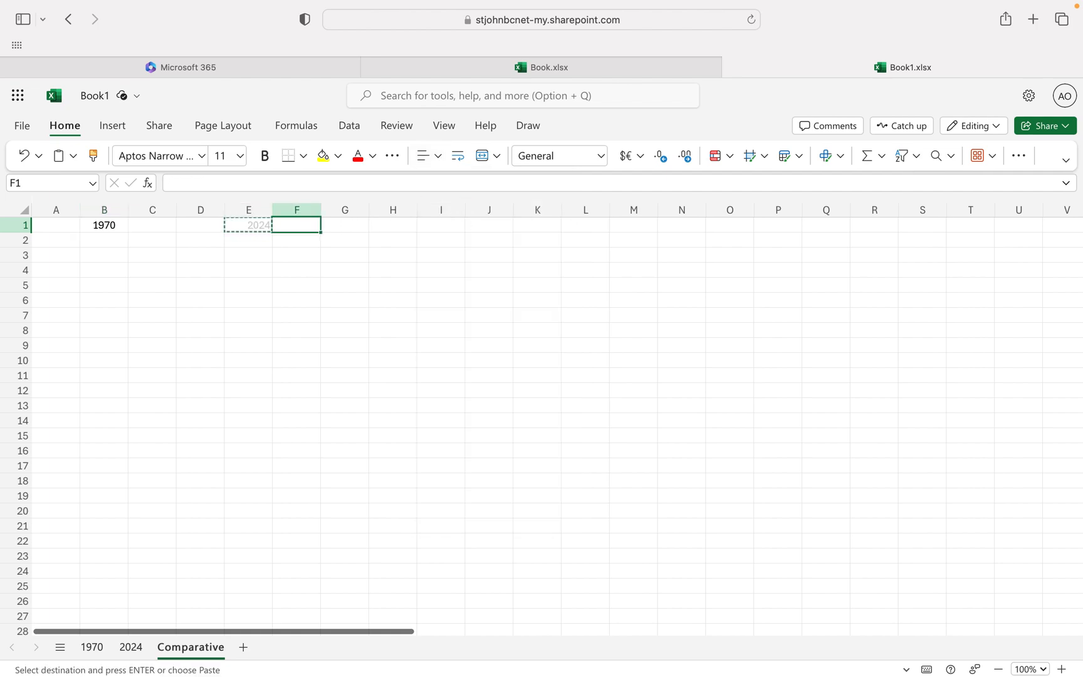
{"action": "key", "text": "Return"}
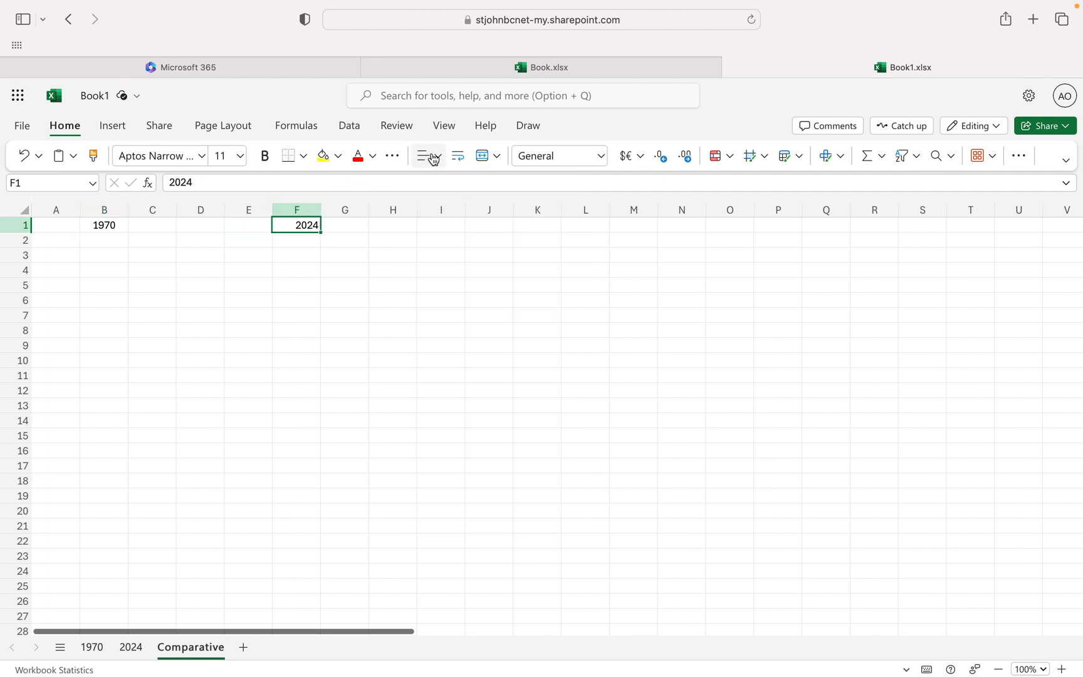
{"action": "left_click", "coordinate": [426, 156]}
{"action": "left_click", "coordinate": [461, 213]}
{"action": "left_click", "coordinate": [259, 310]}
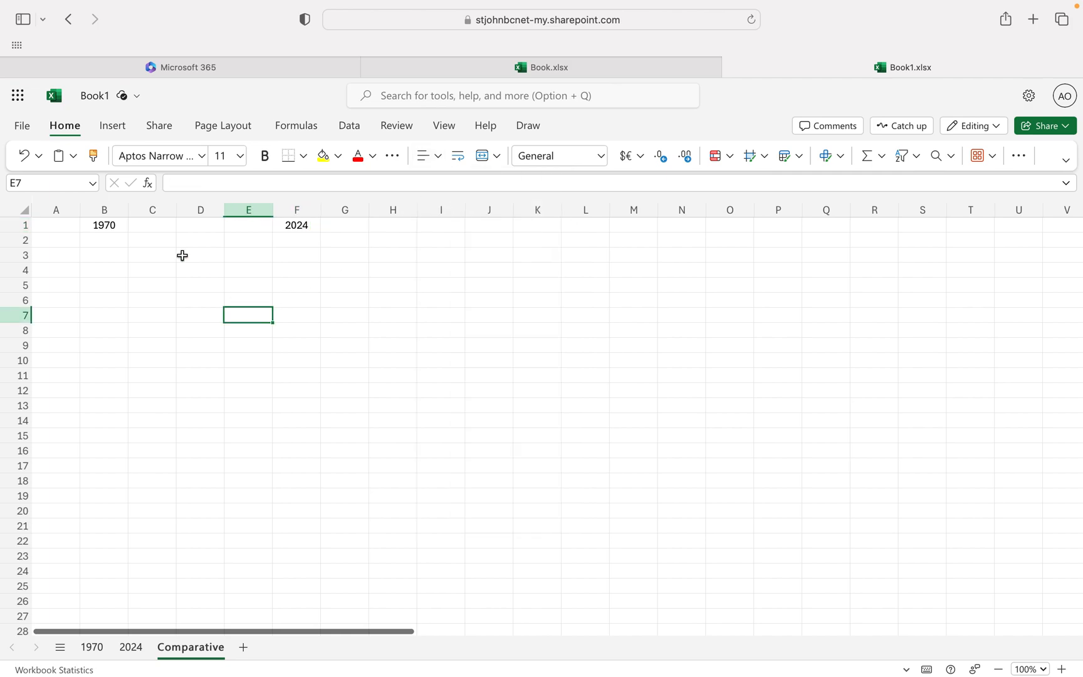
Fill the 1970 heading range A1:C1 with yellow and the 2024 heading range E1:G1 with red.
{"action": "left_click_drag", "start_coordinate": [154, 227], "coordinate": [56, 225]}
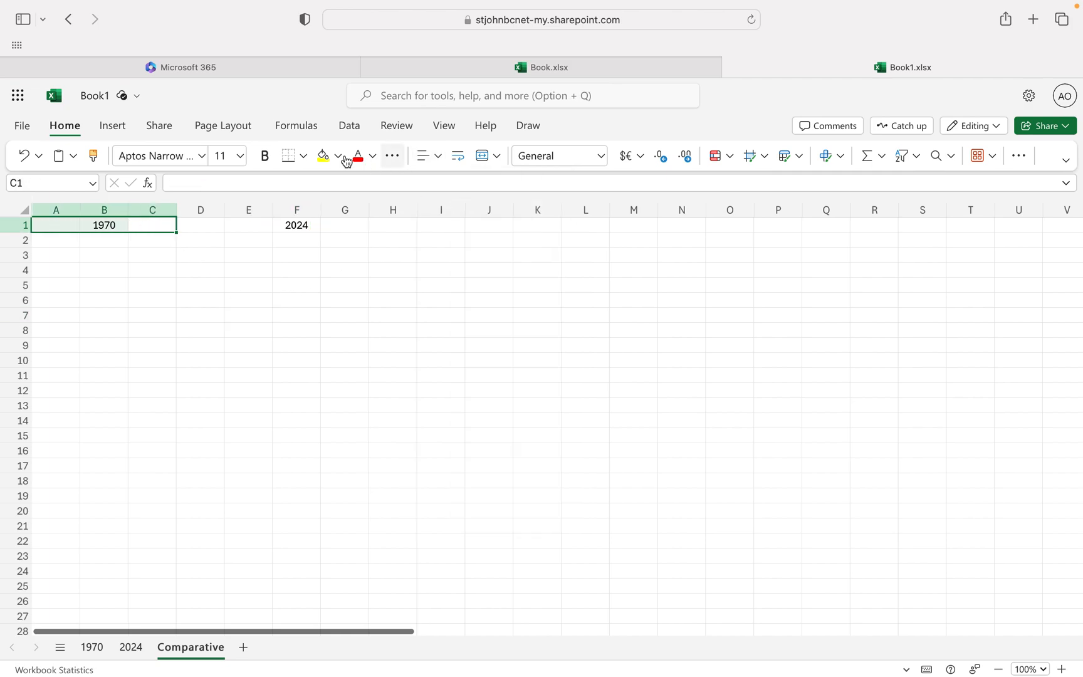
{"action": "left_click", "coordinate": [324, 157]}
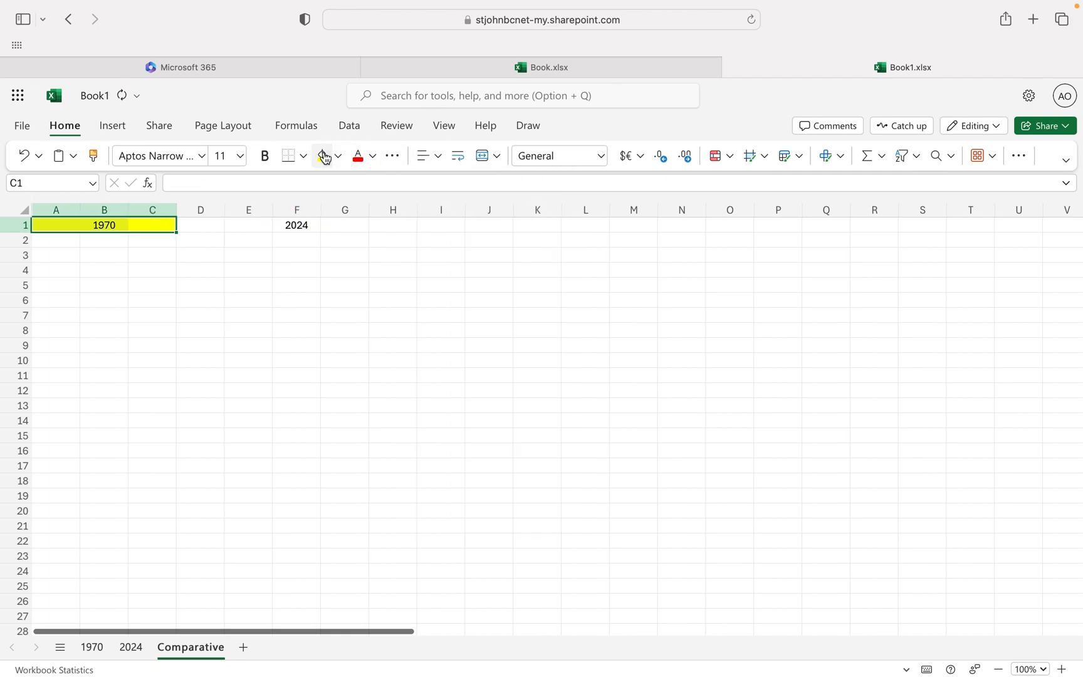
{"action": "left_click", "coordinate": [259, 228]}
{"action": "left_click_drag", "start_coordinate": [259, 229], "coordinate": [334, 230]}
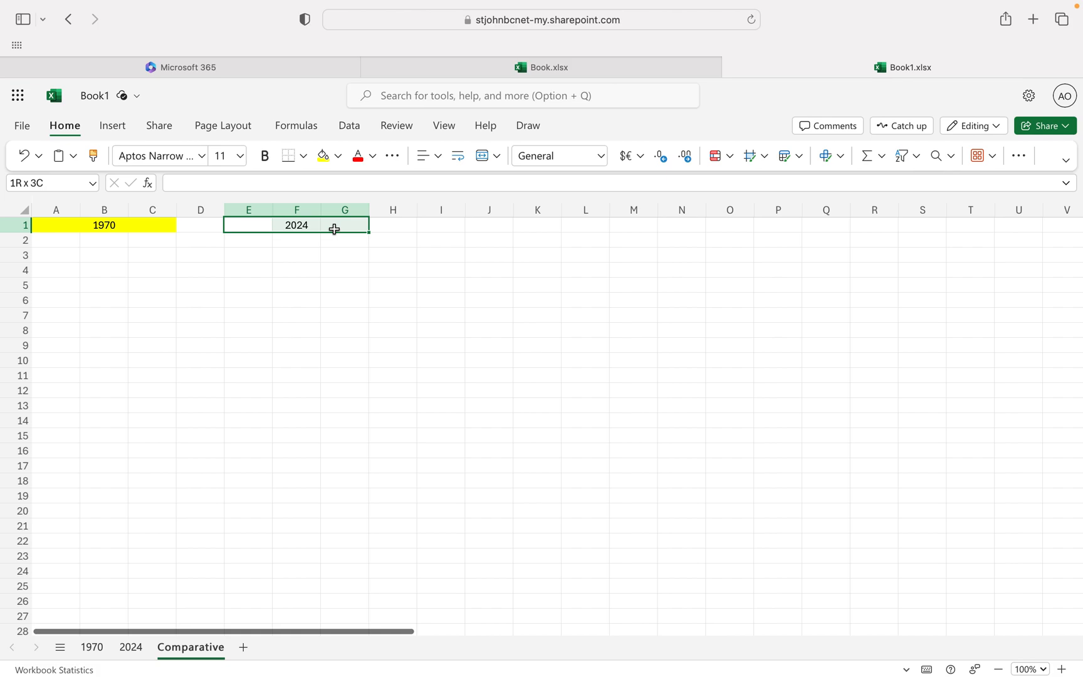
{"action": "left_click", "coordinate": [339, 158]}
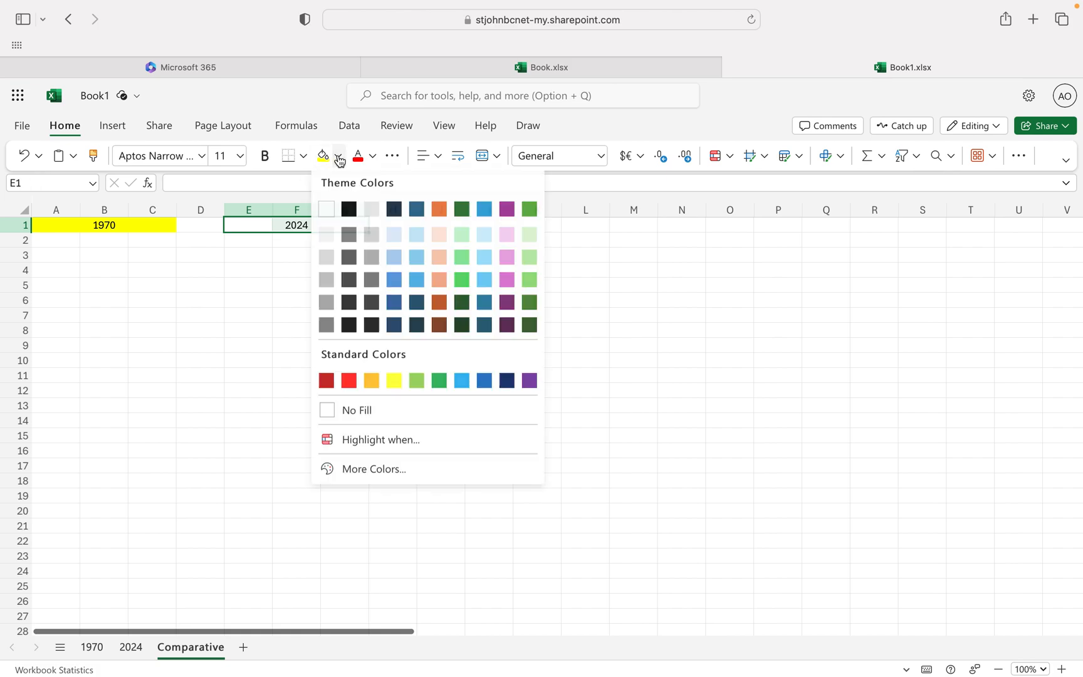
{"action": "left_click", "coordinate": [349, 381]}
{"action": "left_click", "coordinate": [265, 348]}
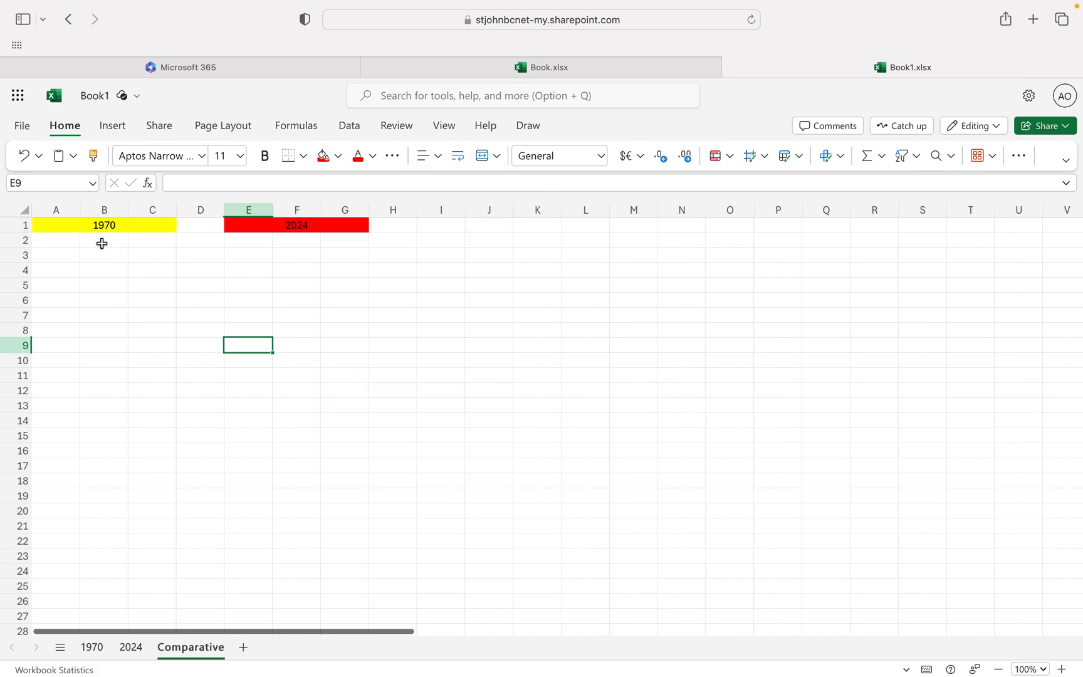
Copy columns A to C from the 1970 sheet to cell A2 of Comparative and widen column A to fit the names.
{"action": "left_click", "coordinate": [92, 648]}
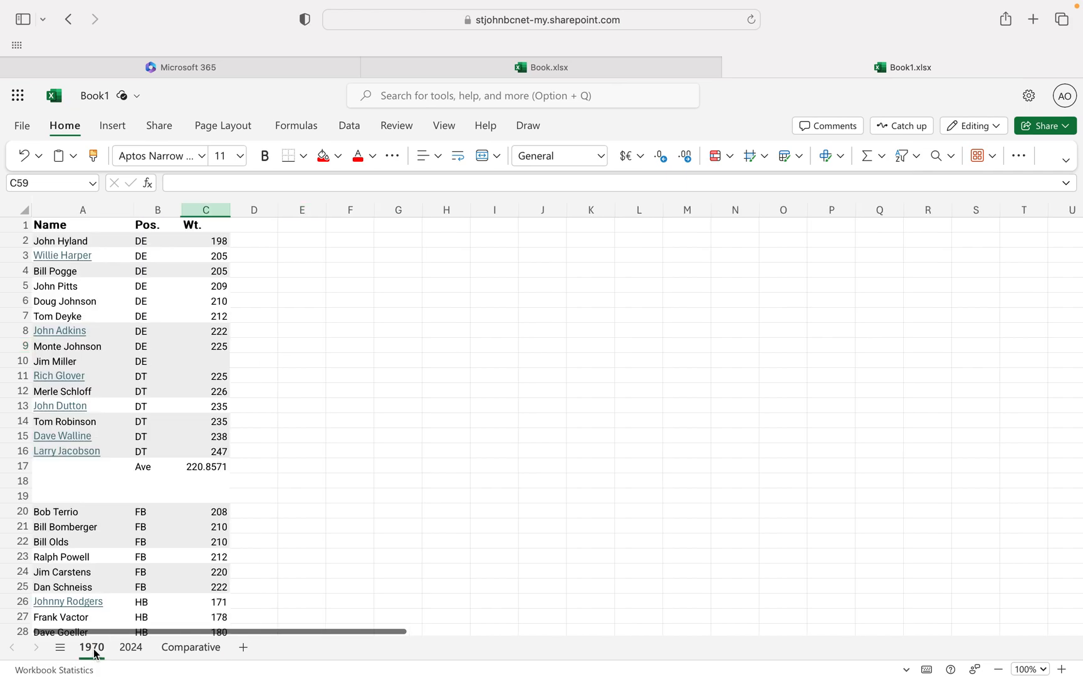
{"action": "left_click_drag", "start_coordinate": [73, 208], "coordinate": [206, 210]}
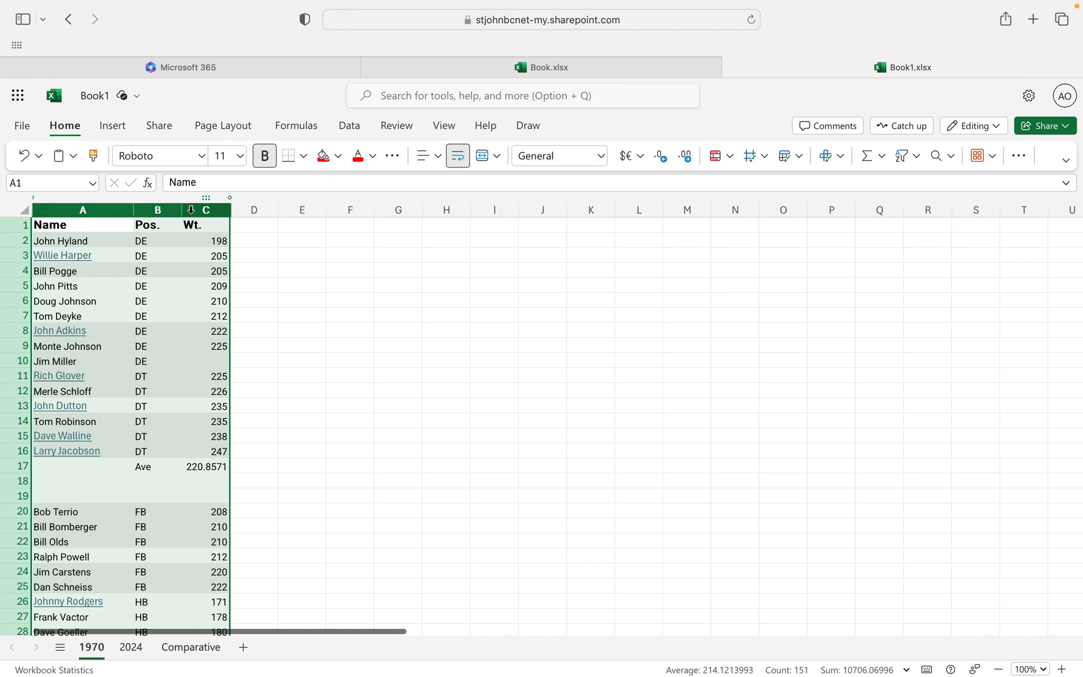
{"action": "key", "text": "super+c"}
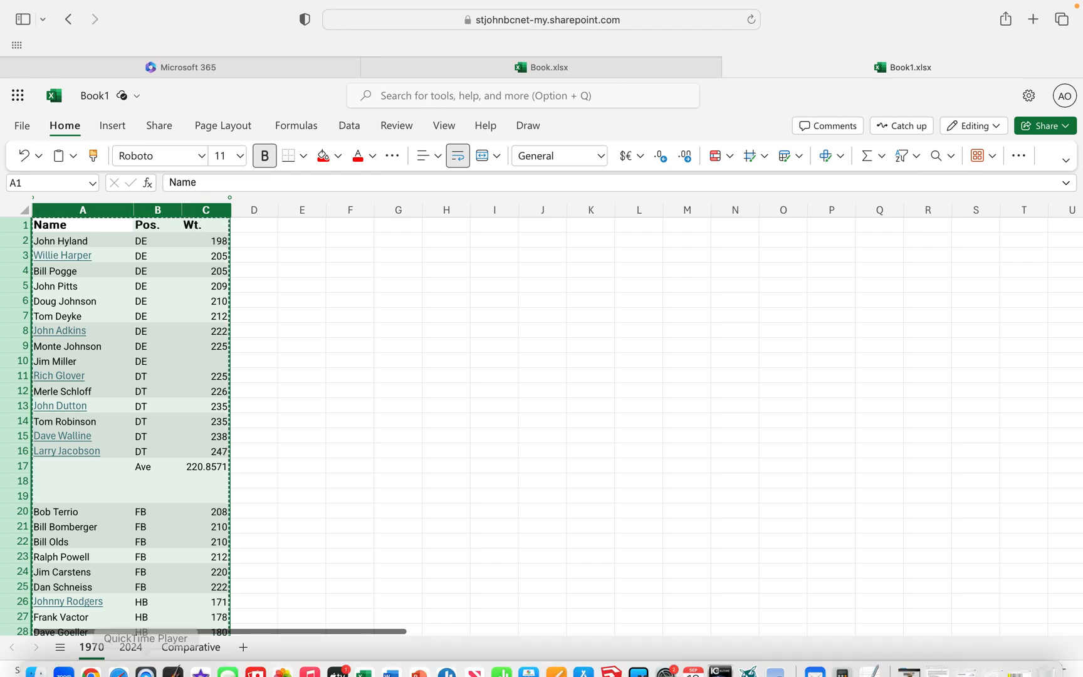
{"action": "left_click", "coordinate": [177, 646]}
{"action": "left_click", "coordinate": [51, 241]}
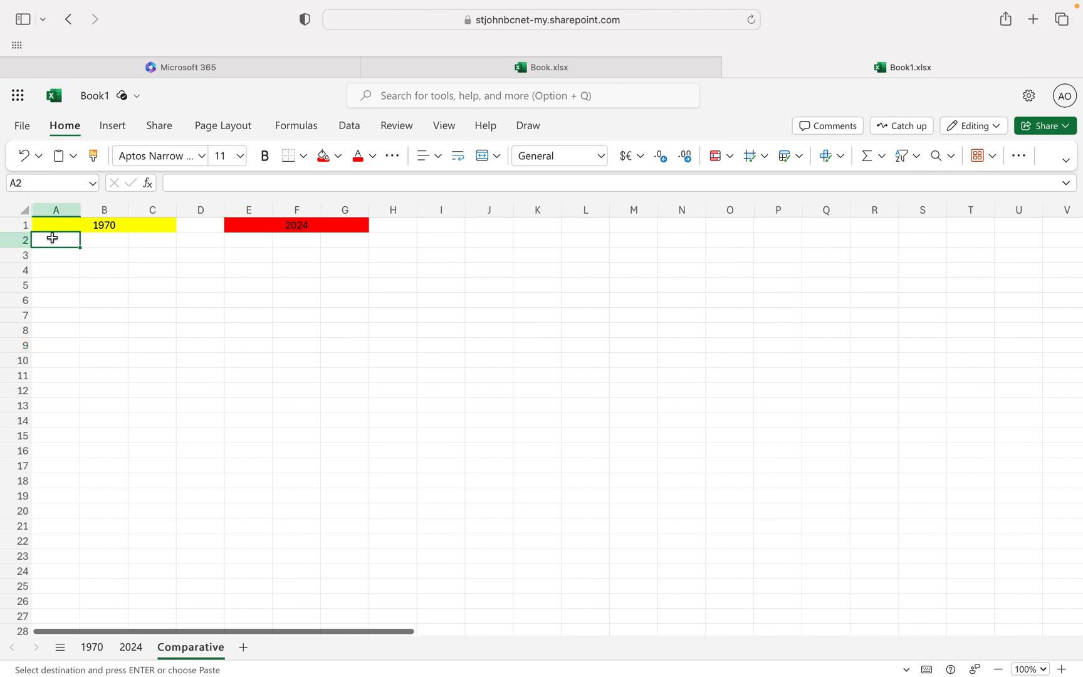
{"action": "key", "text": "super+v"}
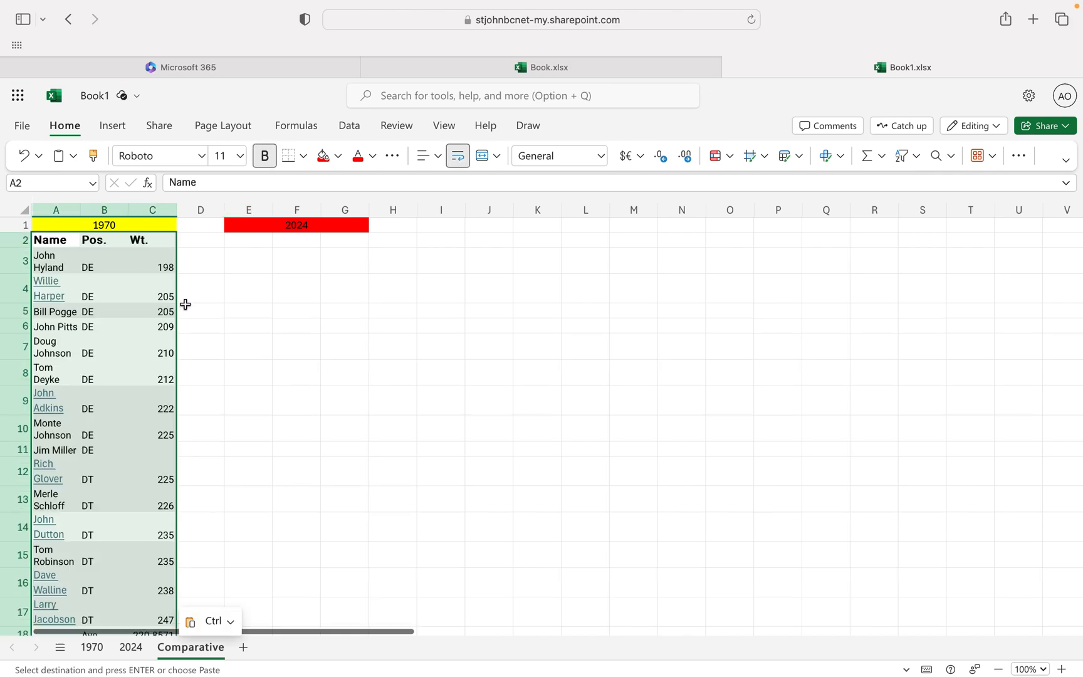
{"action": "left_click_drag", "start_coordinate": [80, 210], "coordinate": [138, 218]}
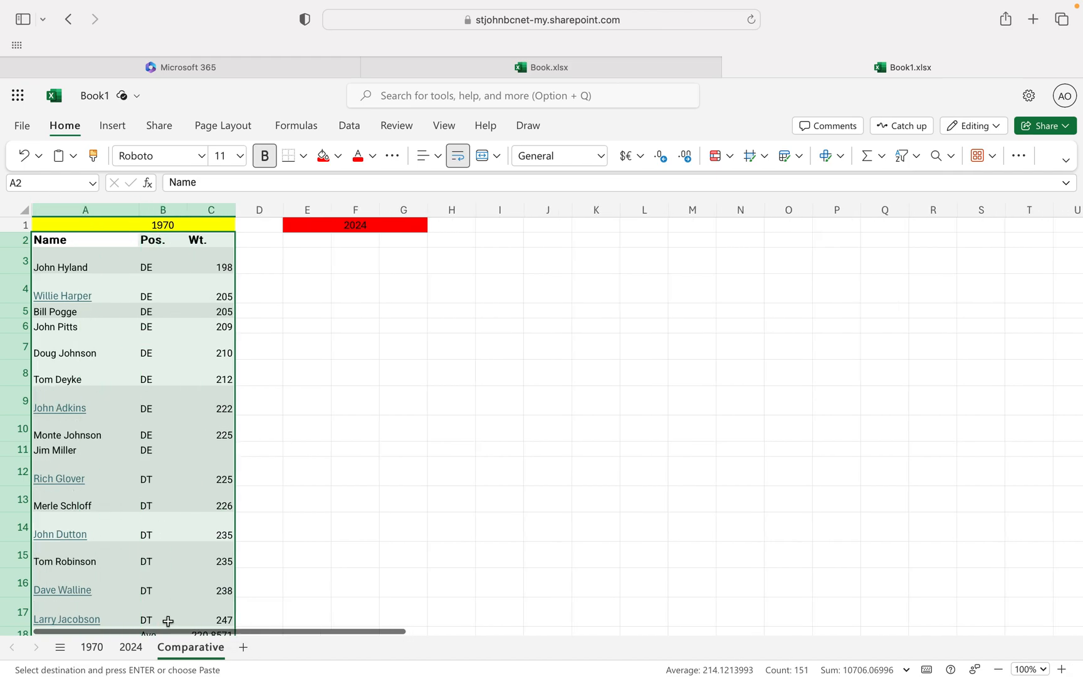
Copy columns A to C from the 2024 sheet to cell E2 of Comparative and widen column E to fit the names.
{"action": "left_click", "coordinate": [130, 647]}
{"action": "scroll", "coordinate": [188, 416], "scroll_direction": "up", "scroll_amount": 15}
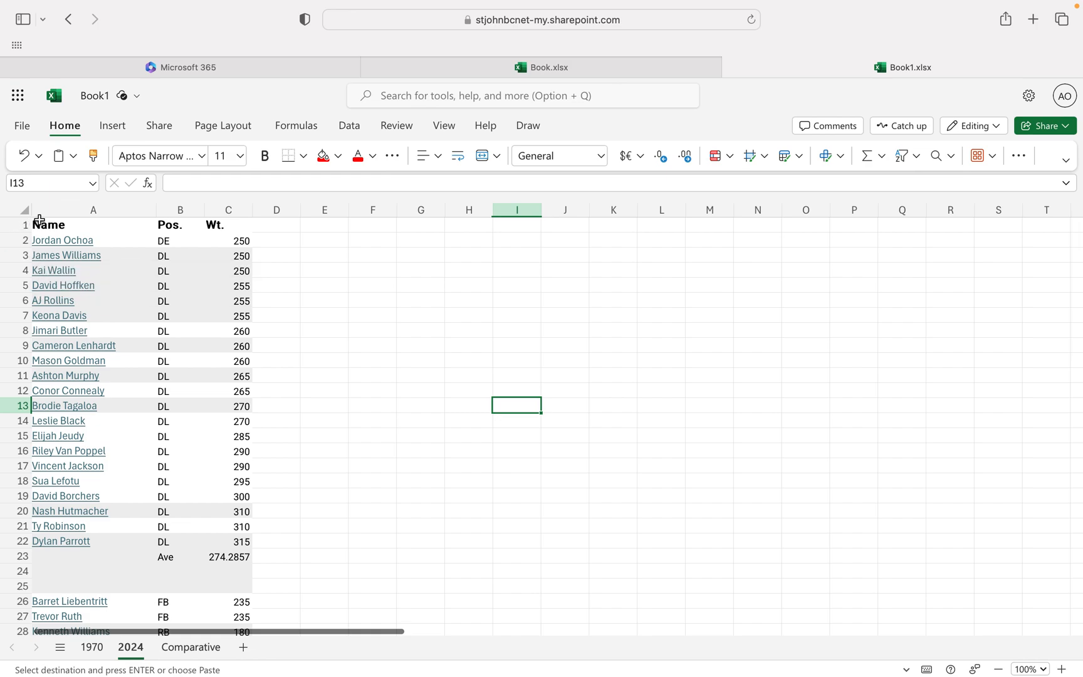
{"action": "left_click", "coordinate": [59, 204]}
{"action": "left_click_drag", "start_coordinate": [59, 203], "coordinate": [228, 211]}
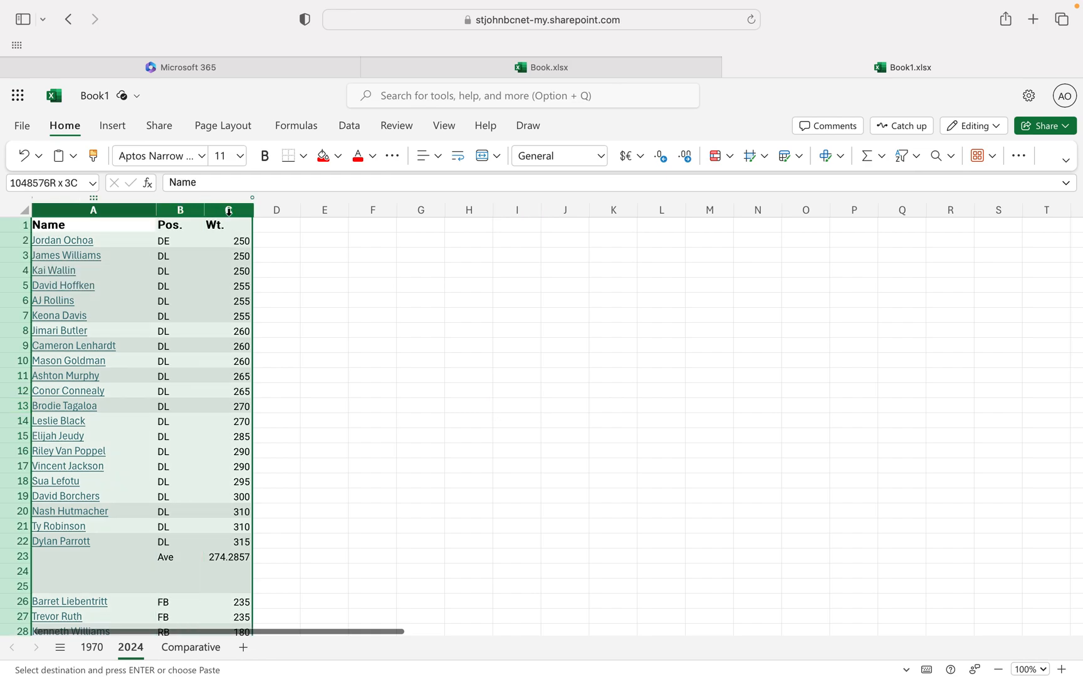
{"action": "key", "text": "cmd+c"}
{"action": "left_click", "coordinate": [180, 650]}
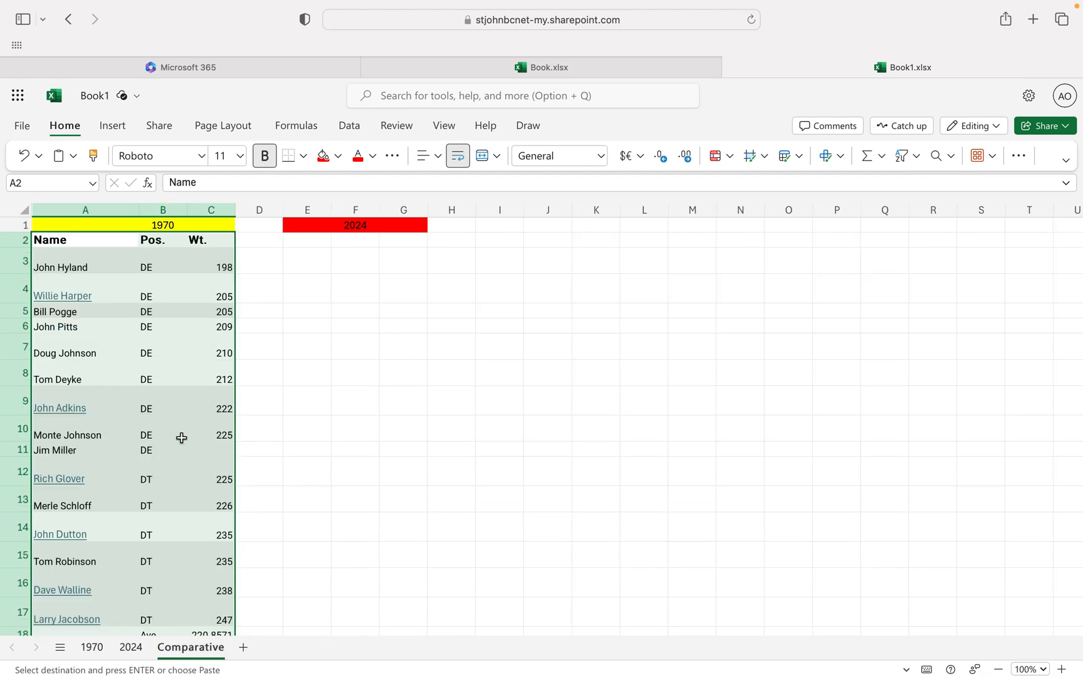
{"action": "left_click", "coordinate": [300, 236]}
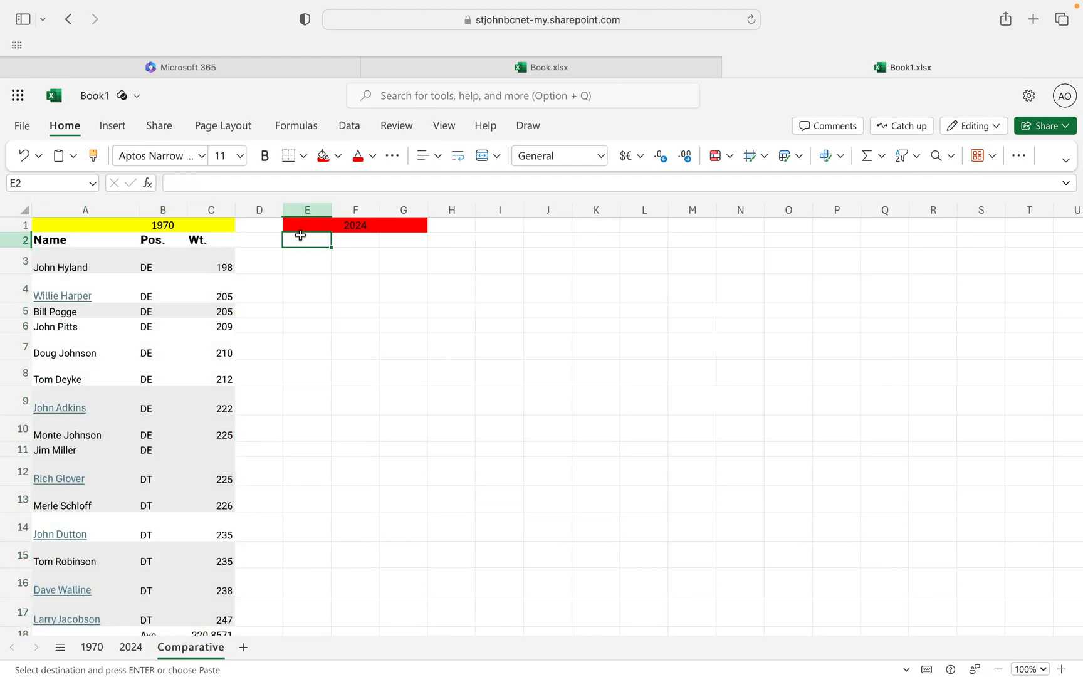
{"action": "key", "text": "super+v"}
{"action": "left_click_drag", "start_coordinate": [332, 210], "coordinate": [411, 213]}
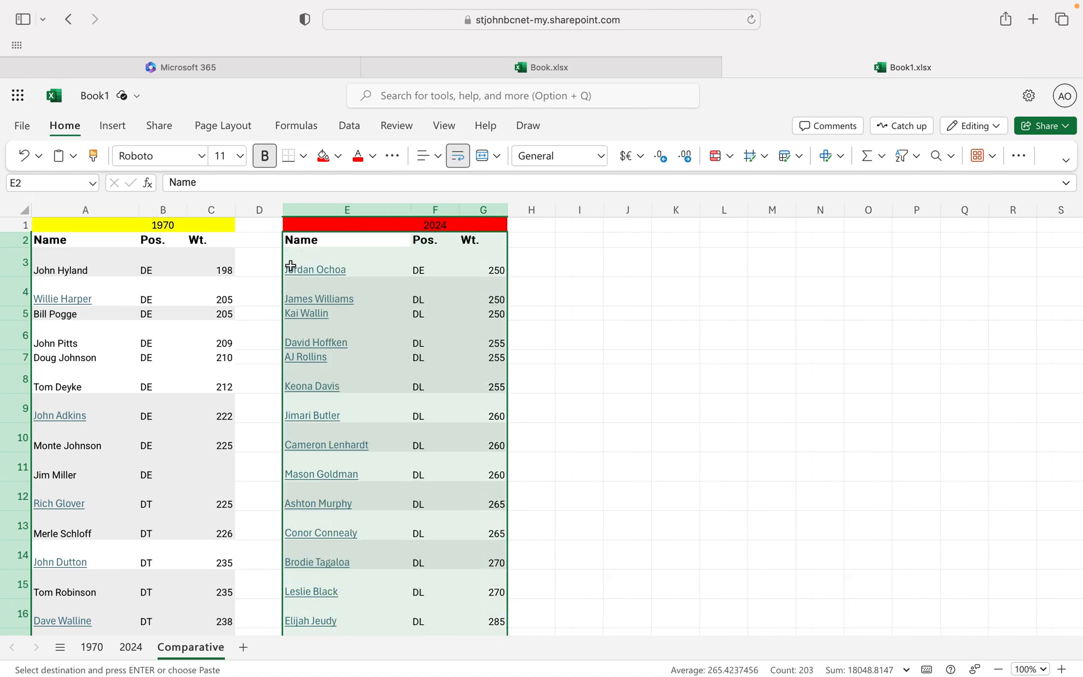
AutoFit the row height of all rows on the Comparative sheet.
{"action": "left_click", "coordinate": [11, 266]}
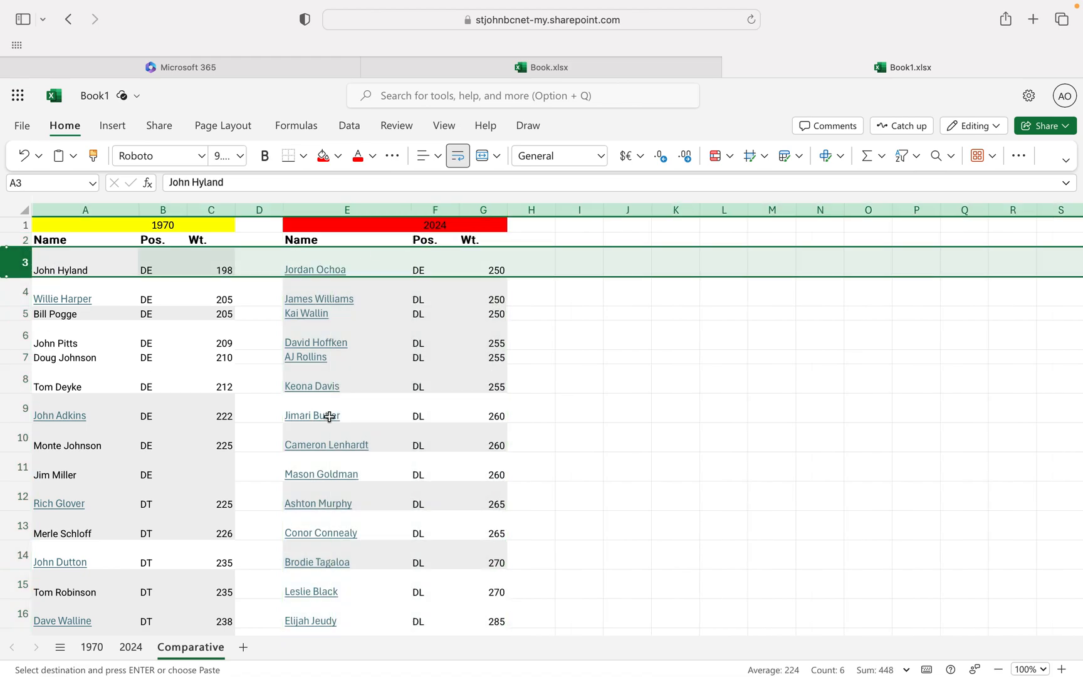
{"action": "left_click", "coordinate": [629, 446]}
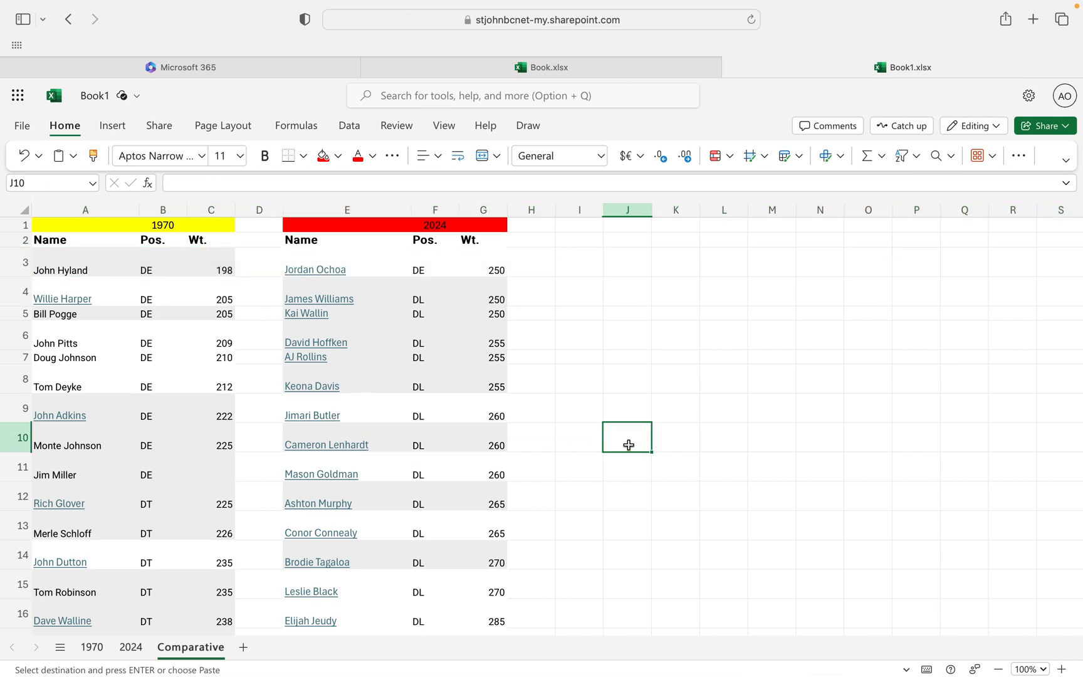
{"action": "key", "text": "super+a"}
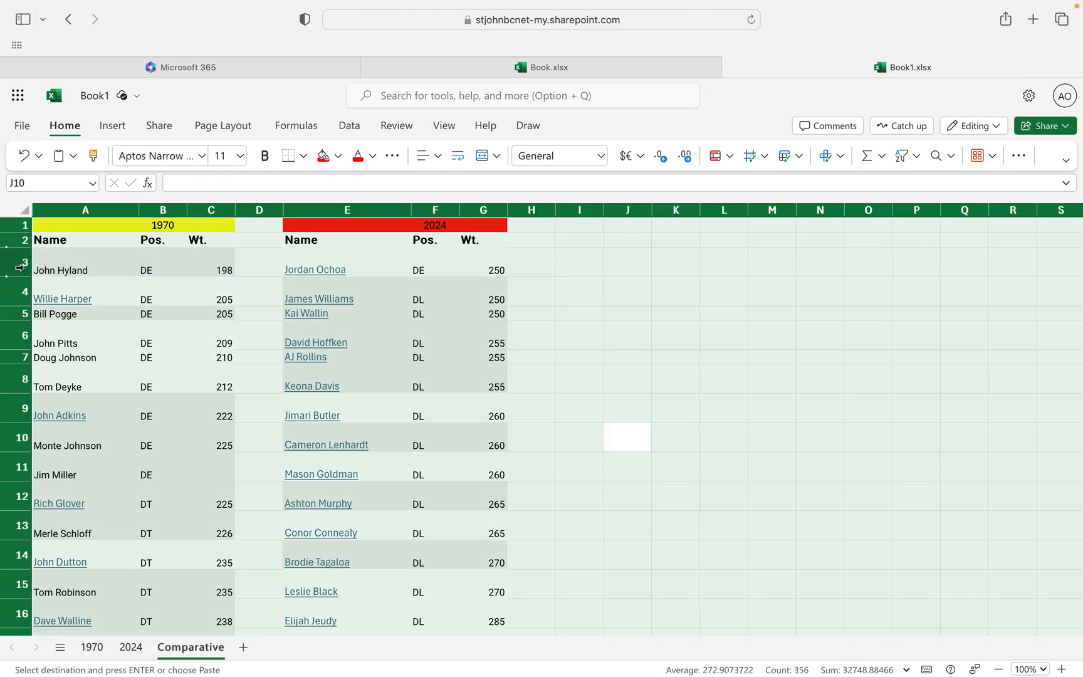
{"action": "right_click", "coordinate": [19, 265]}
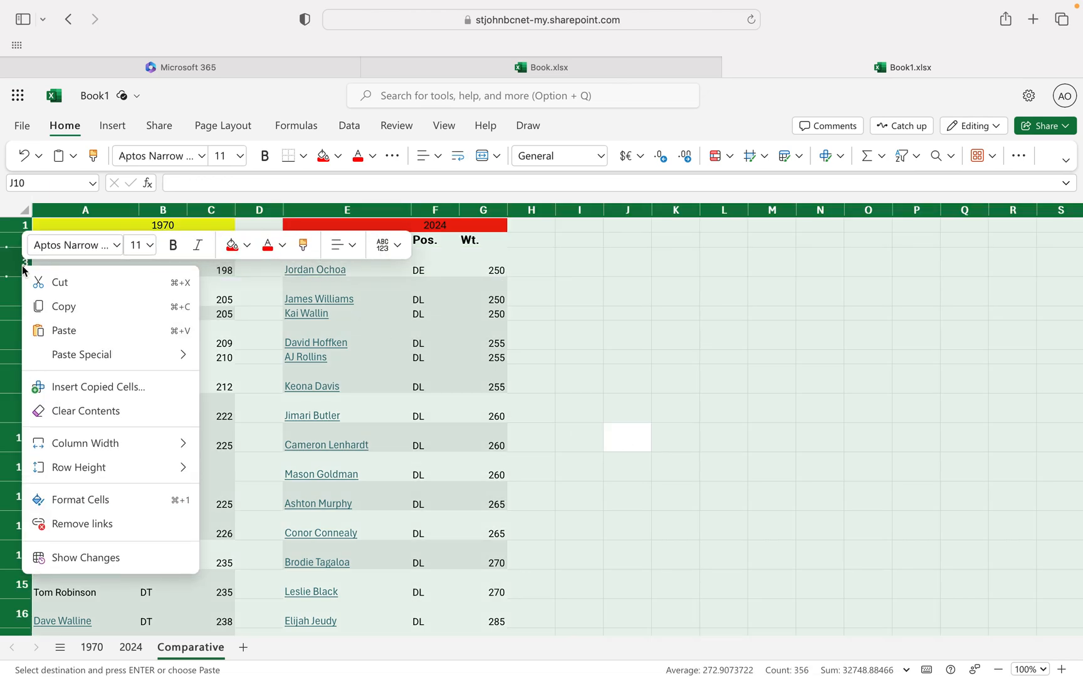
{"action": "mouse_move", "coordinate": [86, 443]}
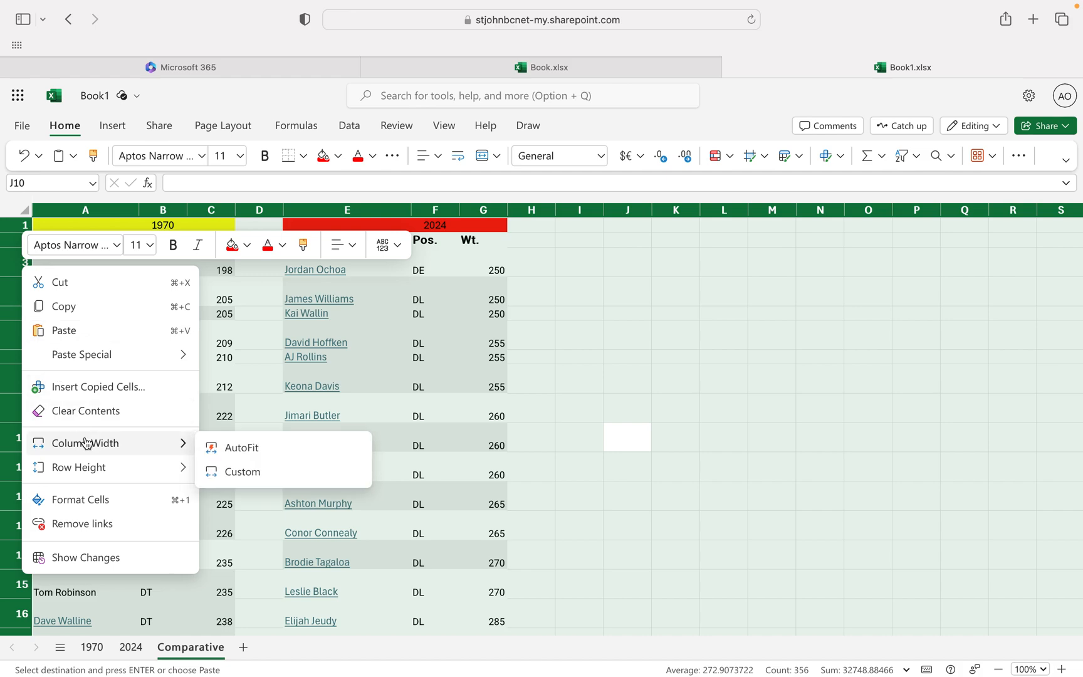
{"action": "mouse_move", "coordinate": [100, 467]}
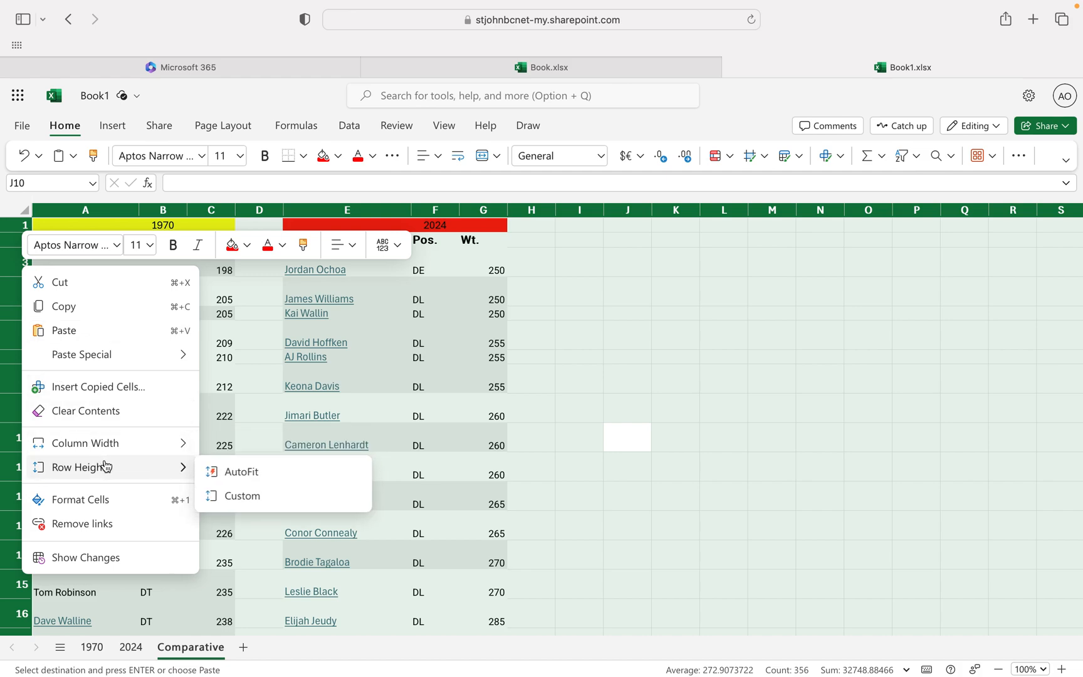
{"action": "left_click", "coordinate": [266, 472]}
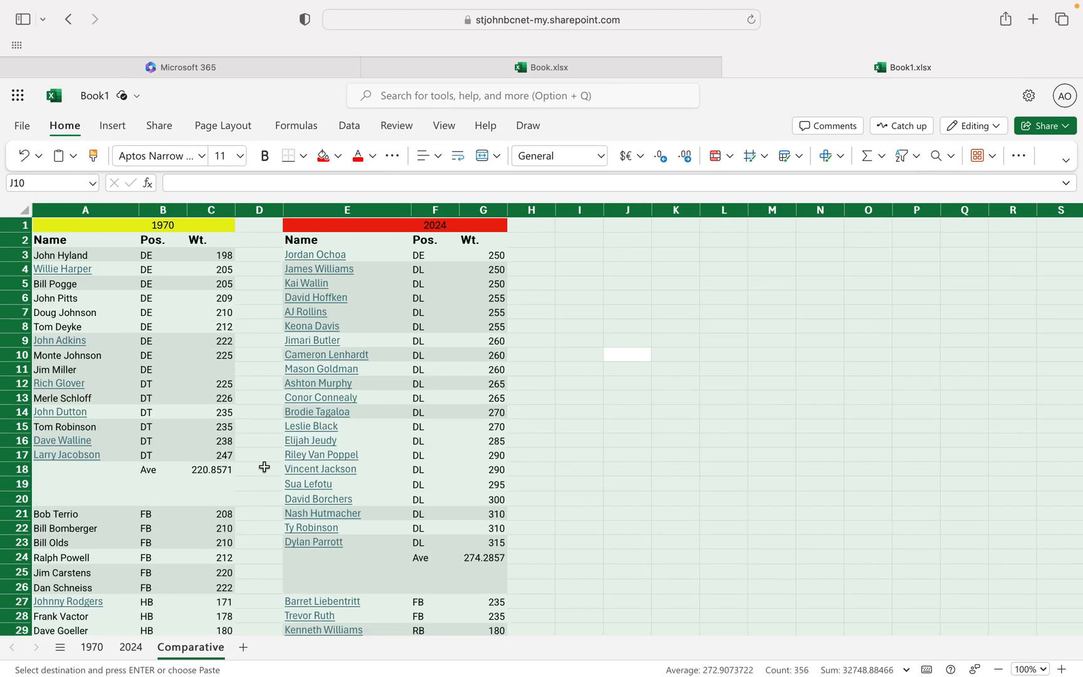
{"action": "left_click", "coordinate": [591, 486]}
Move the 1970 block in columns A to C from row 21 down to row 27, aligning its FB rows with the 2024 FB rows.
{"action": "scroll", "coordinate": [591, 485], "scroll_direction": "down", "scroll_amount": 5}
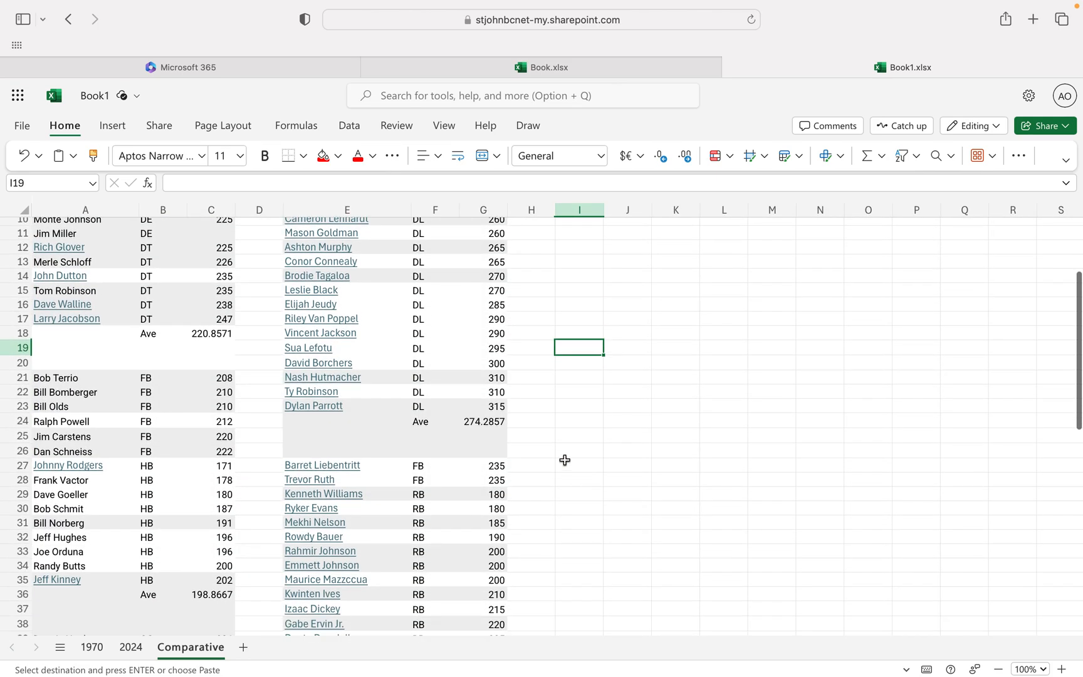
{"action": "scroll", "coordinate": [565, 460], "scroll_direction": "up", "scroll_amount": 3}
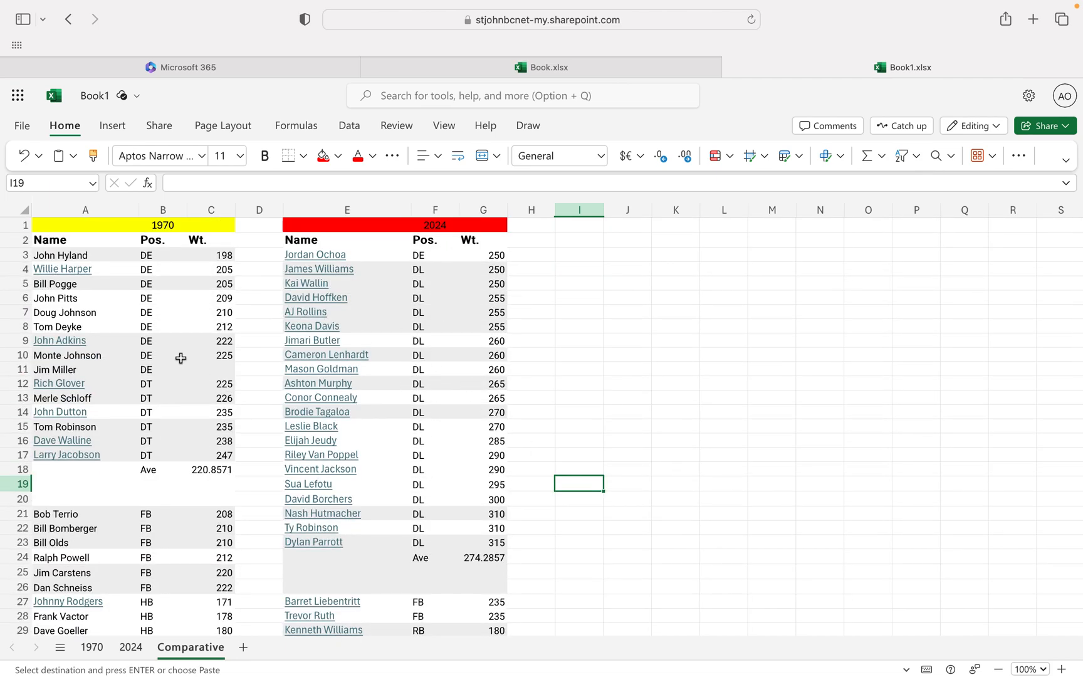
{"action": "scroll", "coordinate": [206, 376], "scroll_direction": "down", "scroll_amount": 3}
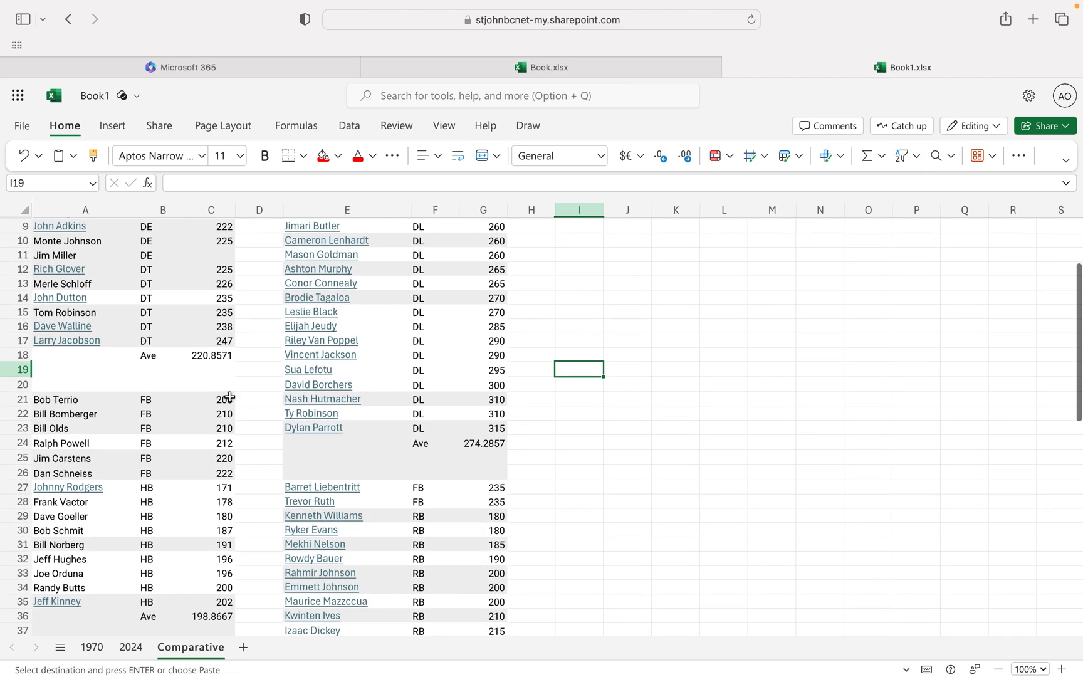
{"action": "left_click_drag", "start_coordinate": [223, 396], "coordinate": [64, 665]}
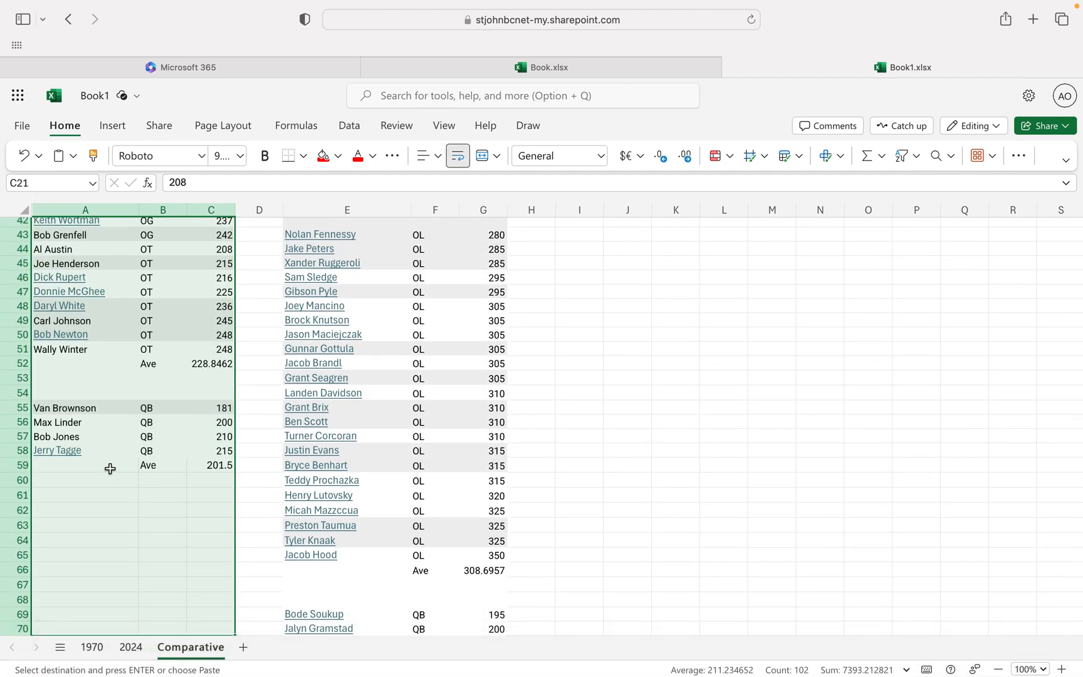
{"action": "key", "text": "super+x"}
{"action": "scroll", "coordinate": [130, 401], "scroll_direction": "up", "scroll_amount": 4}
{"action": "scroll", "coordinate": [130, 401], "scroll_direction": "up", "scroll_amount": 3}
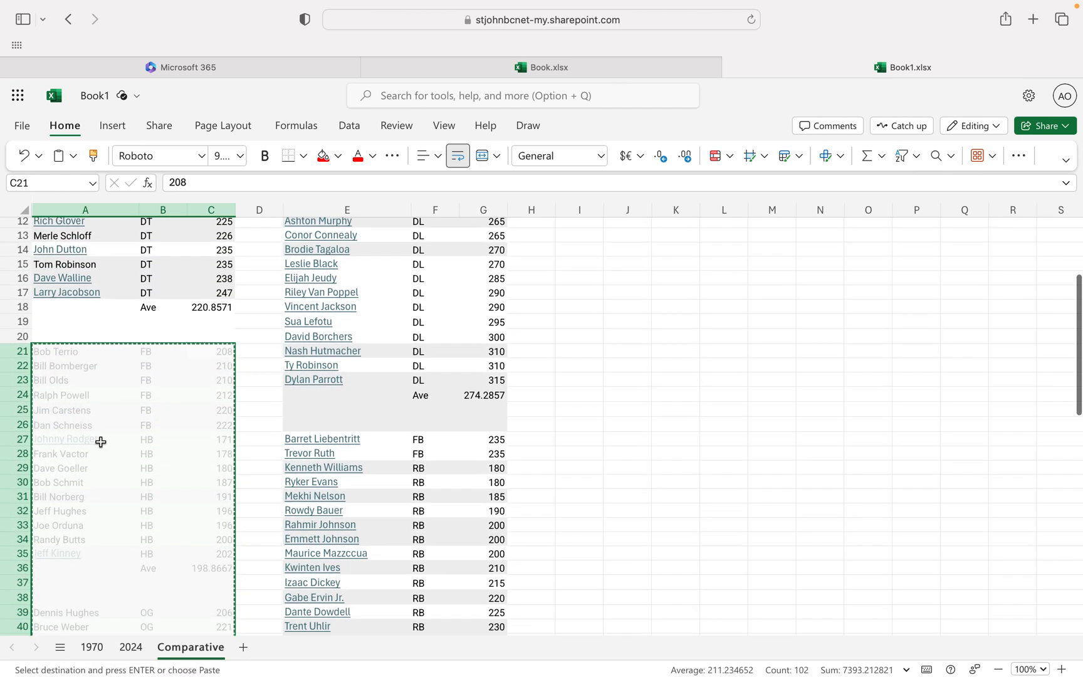
{"action": "left_click", "coordinate": [100, 441]}
{"action": "mouse_move", "coordinate": [100, 441]}
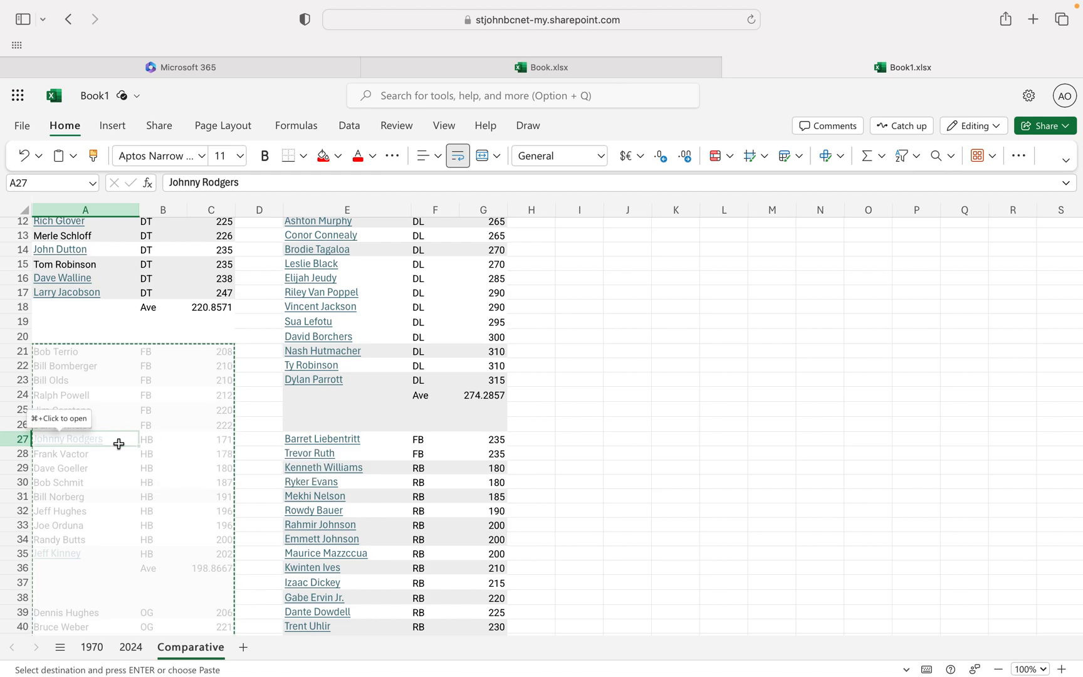
{"action": "key", "text": "Return"}
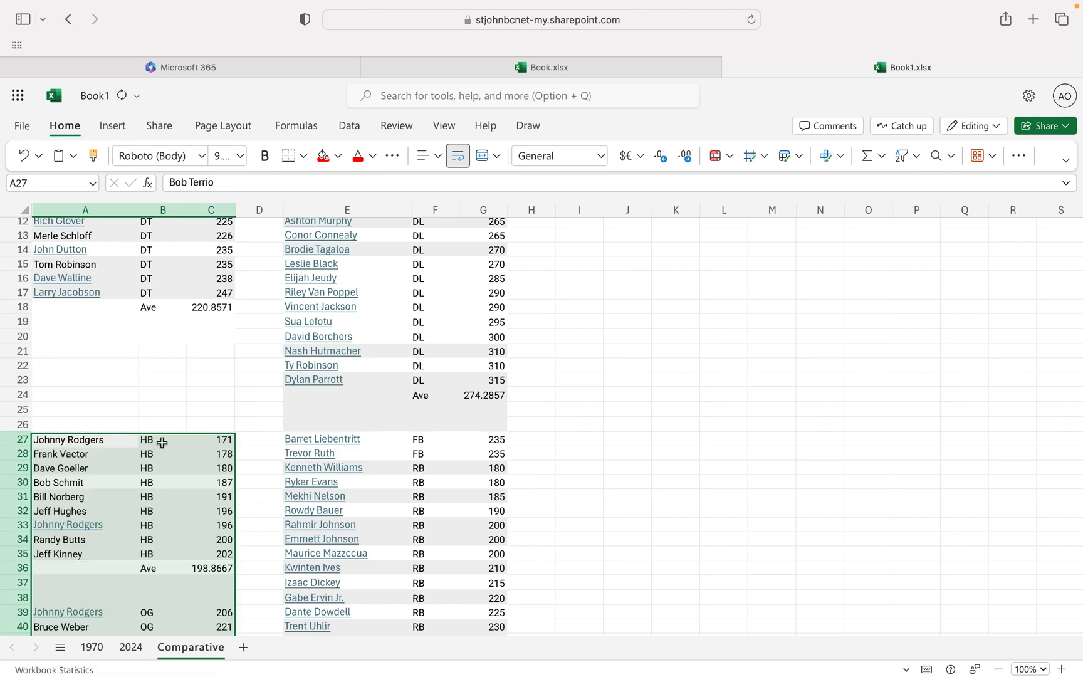
{"action": "left_click", "coordinate": [190, 414]}
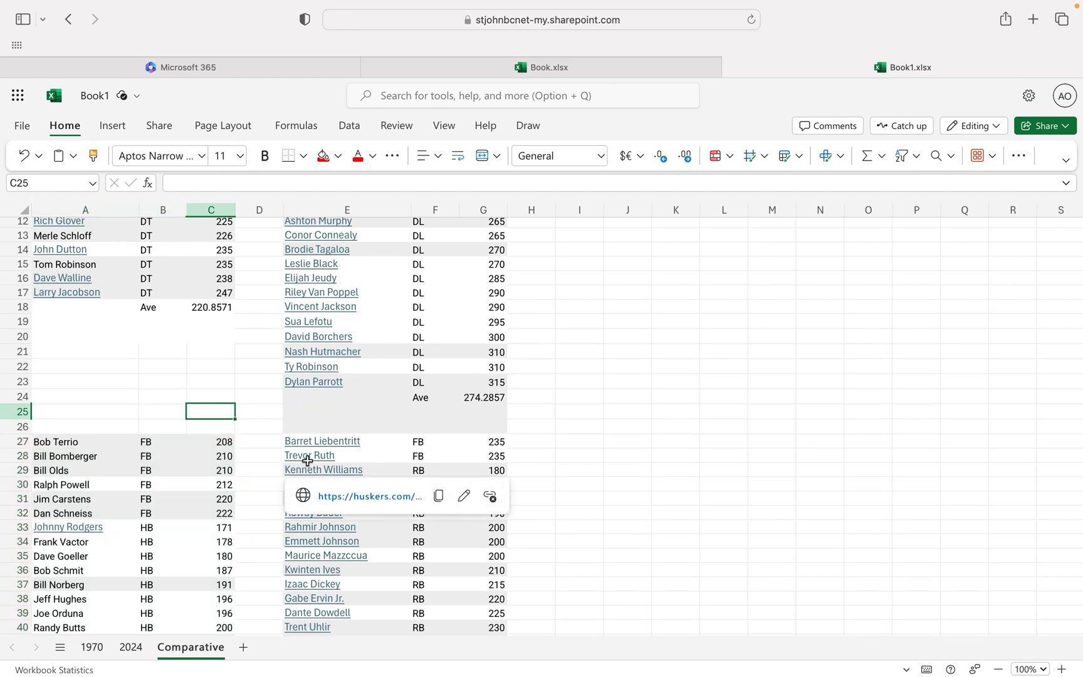
Move the 2024 block in E43:G76 down to start at row 45, aligning its OL rows with the 1970 OG rows.
{"action": "left_click", "coordinate": [218, 306]}
{"action": "left_click_drag", "start_coordinate": [212, 306], "coordinate": [175, 307]}
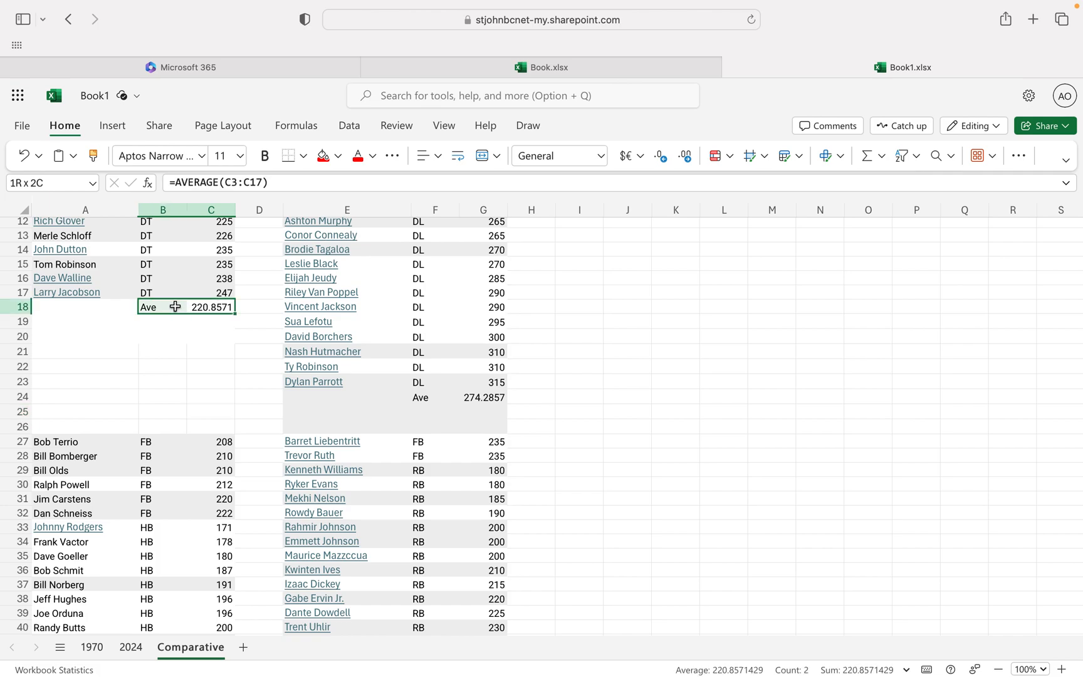
{"action": "scroll", "coordinate": [438, 441], "scroll_direction": "down", "scroll_amount": 6}
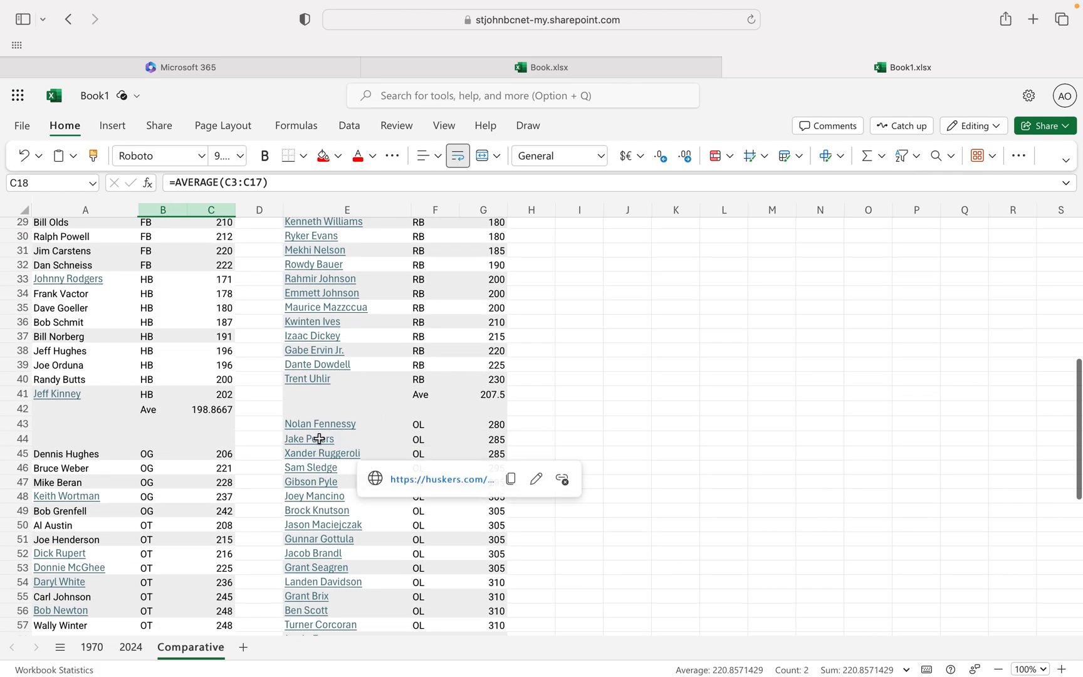
{"action": "scroll", "coordinate": [421, 540], "scroll_direction": "down", "scroll_amount": 3}
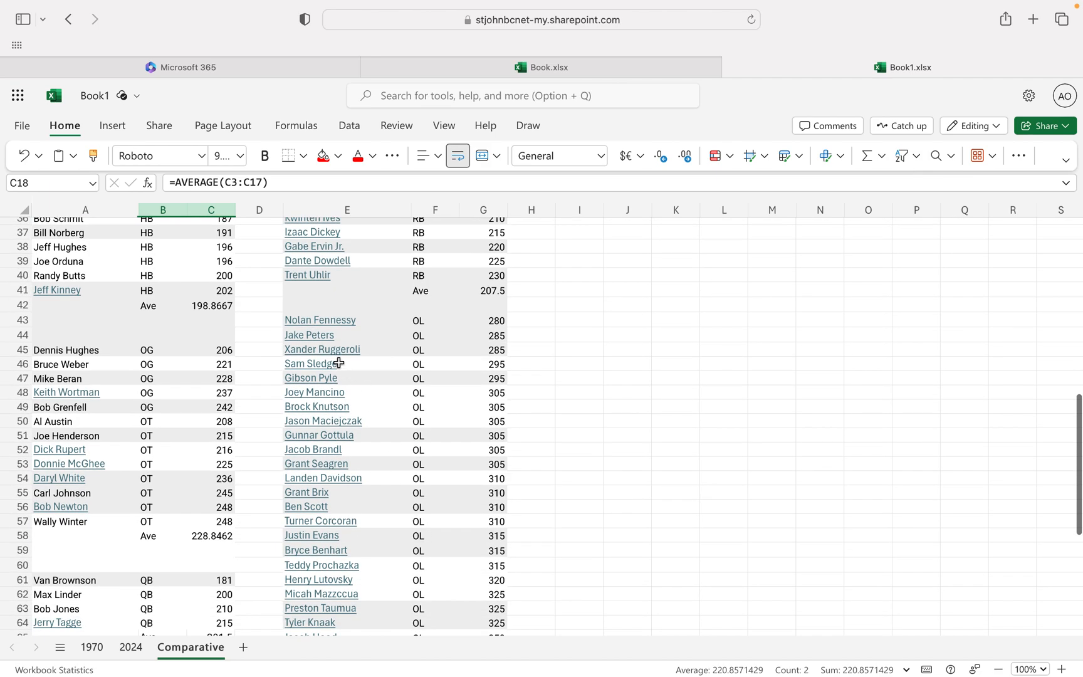
{"action": "left_click_drag", "start_coordinate": [495, 320], "coordinate": [495, 336]}
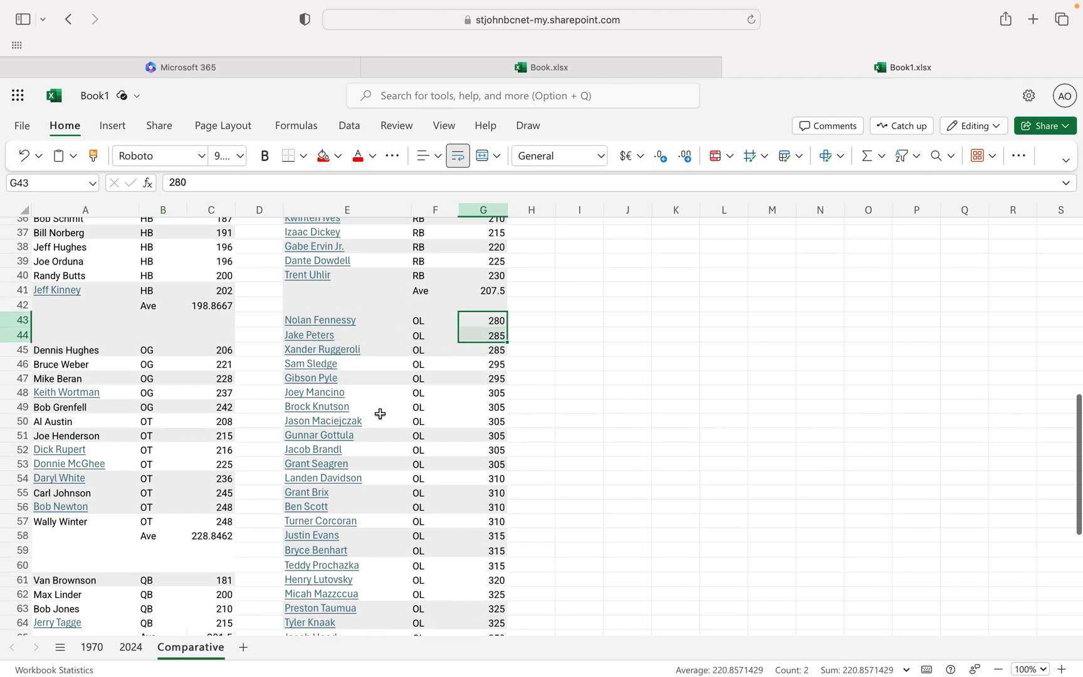
{"action": "left_click_drag", "start_coordinate": [377, 421], "coordinate": [345, 492]}
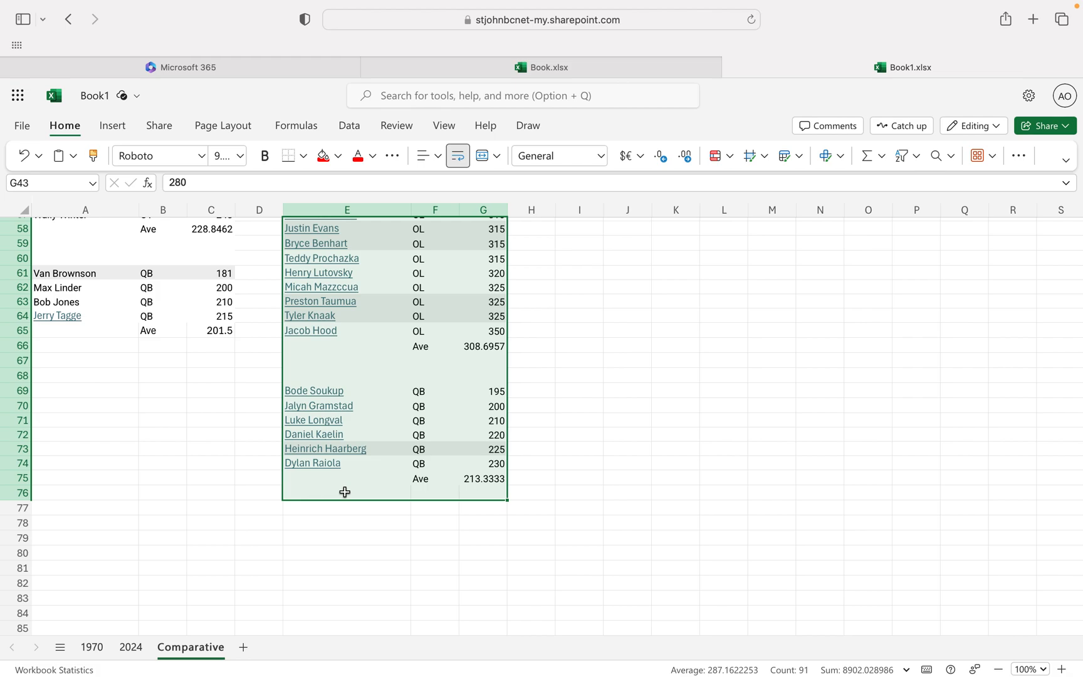
{"action": "key", "text": "super+x"}
{"action": "scroll", "coordinate": [341, 495], "scroll_direction": "up", "scroll_amount": 10}
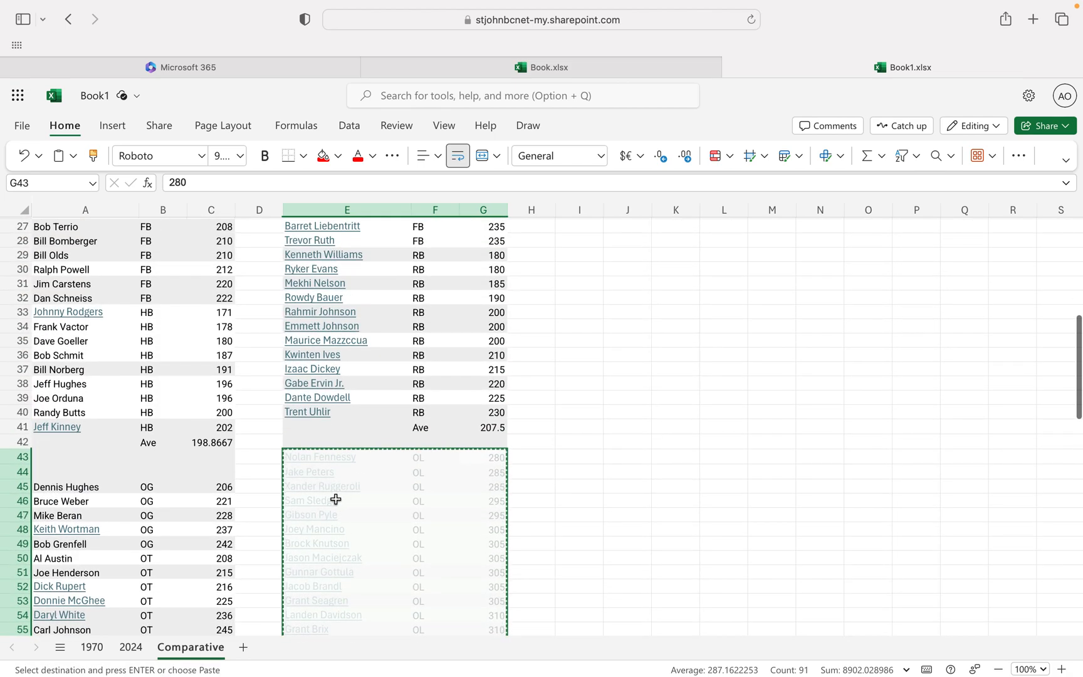
{"action": "left_click", "coordinate": [317, 490]}
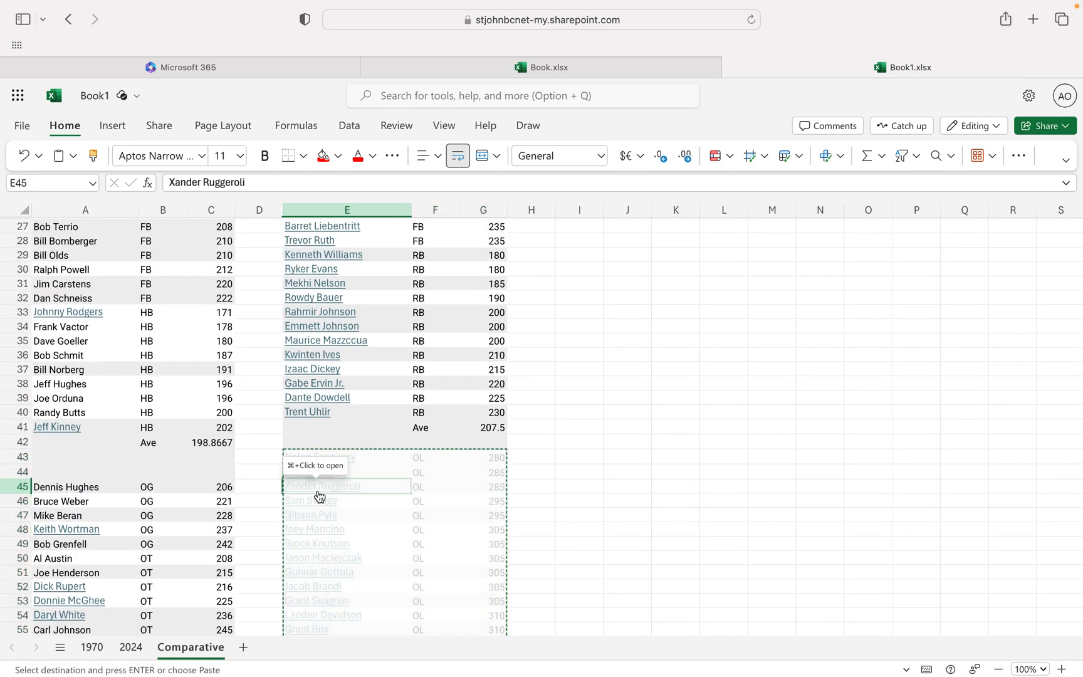
{"action": "key", "text": "super+v"}
Move the 1970 QB rows and their average from A61:C65 down to row 71, aligning them with the 2024 QB rows.
{"action": "scroll", "coordinate": [606, 553], "scroll_direction": "down", "scroll_amount": 3}
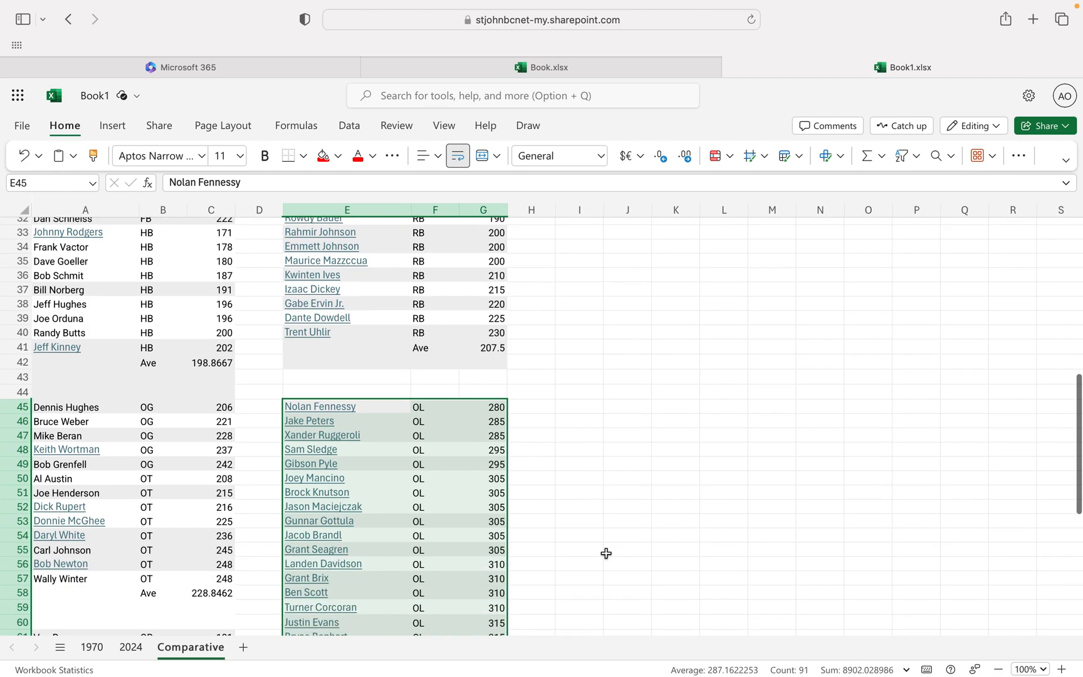
{"action": "scroll", "coordinate": [606, 553], "scroll_direction": "down", "scroll_amount": 7}
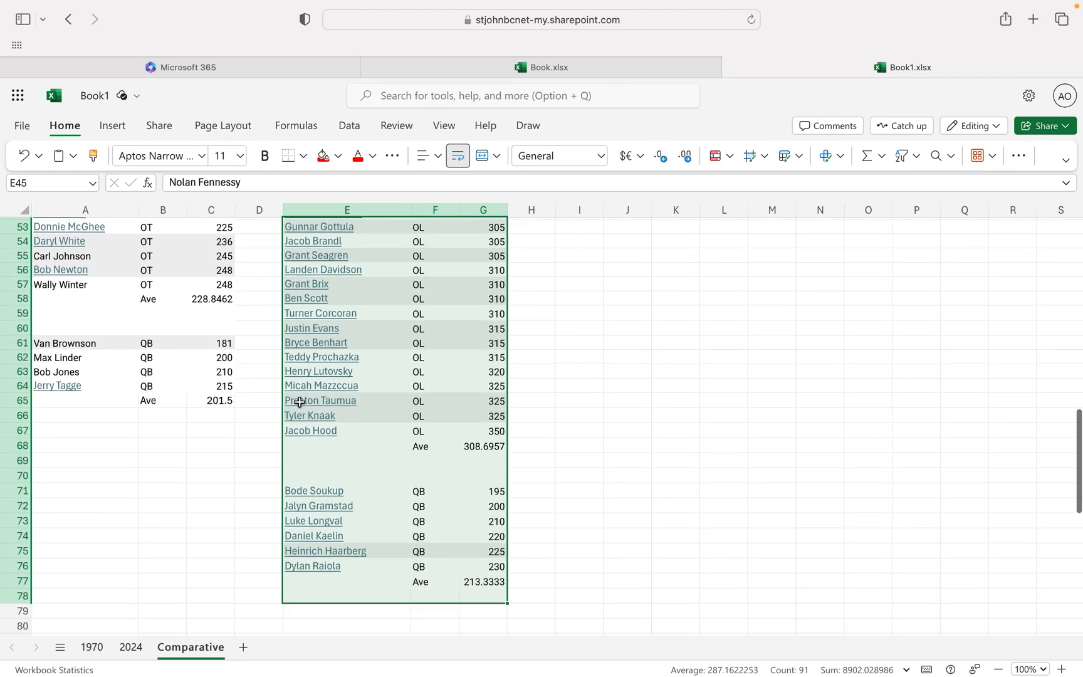
{"action": "left_click_drag", "start_coordinate": [222, 403], "coordinate": [81, 344]}
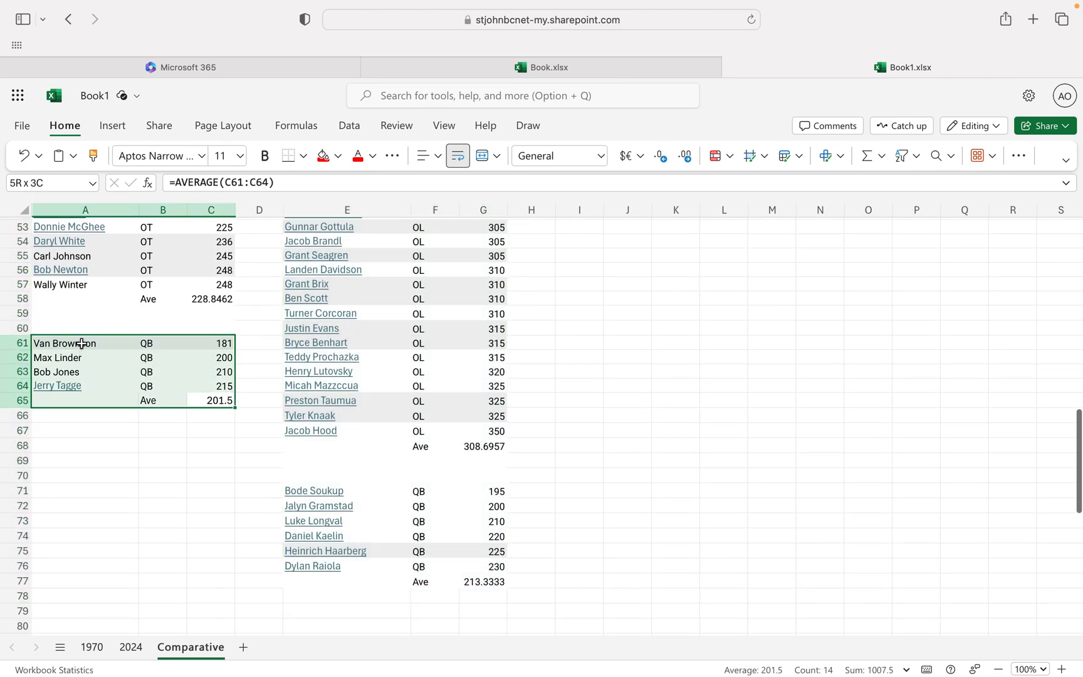
{"action": "key", "text": "super+x"}
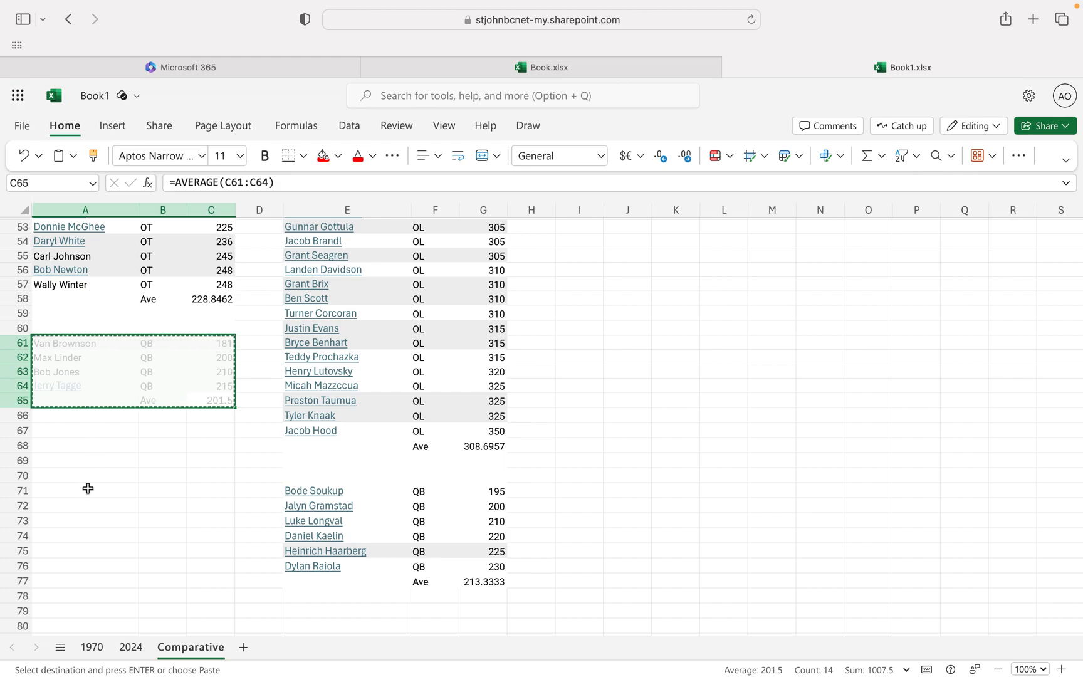
{"action": "left_click", "coordinate": [88, 488]}
{"action": "key", "text": "super+v"}
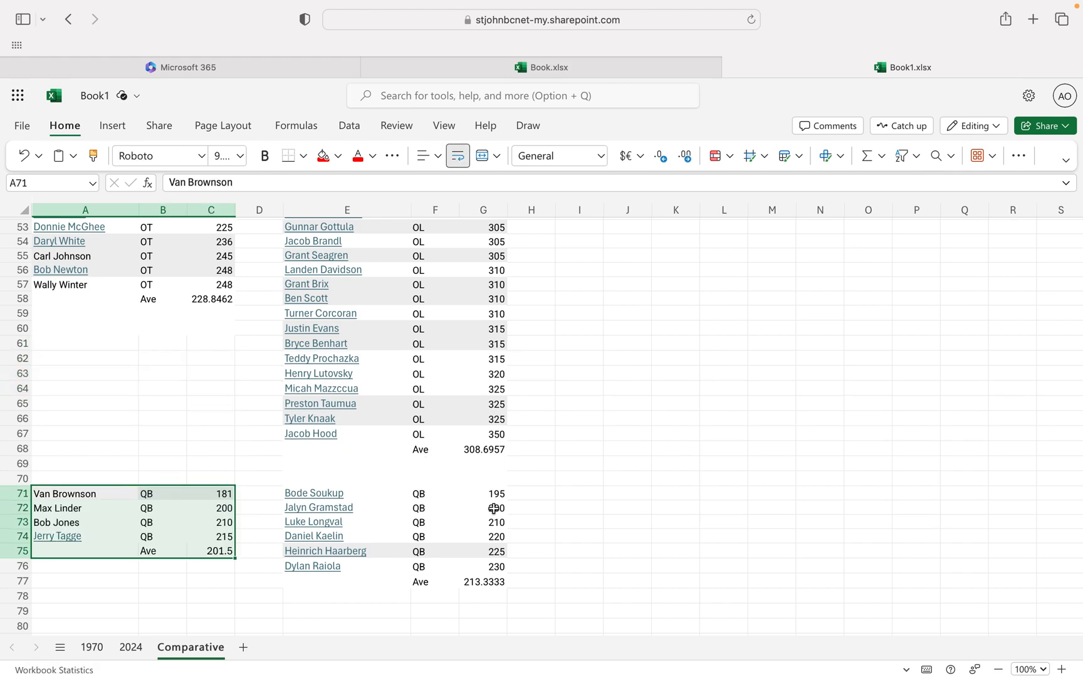
Enter the label Dif in cell F25, below the 2024 defensive line average label.
{"action": "scroll", "coordinate": [300, 379], "scroll_direction": "up", "scroll_amount": 10}
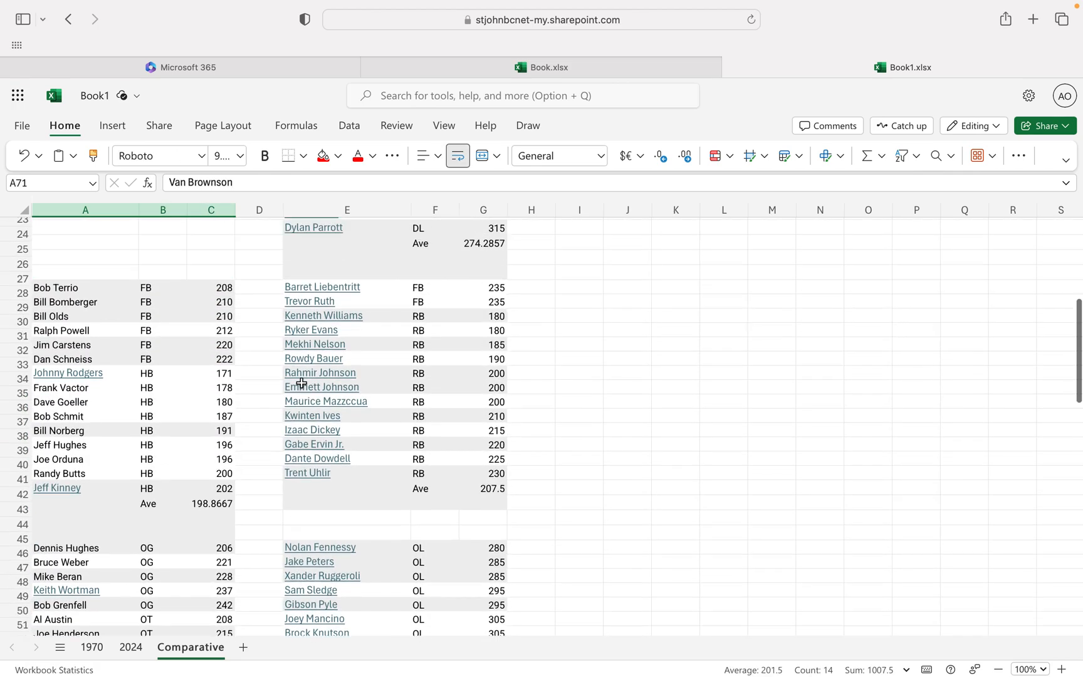
{"action": "scroll", "coordinate": [301, 384], "scroll_direction": "up", "scroll_amount": 7}
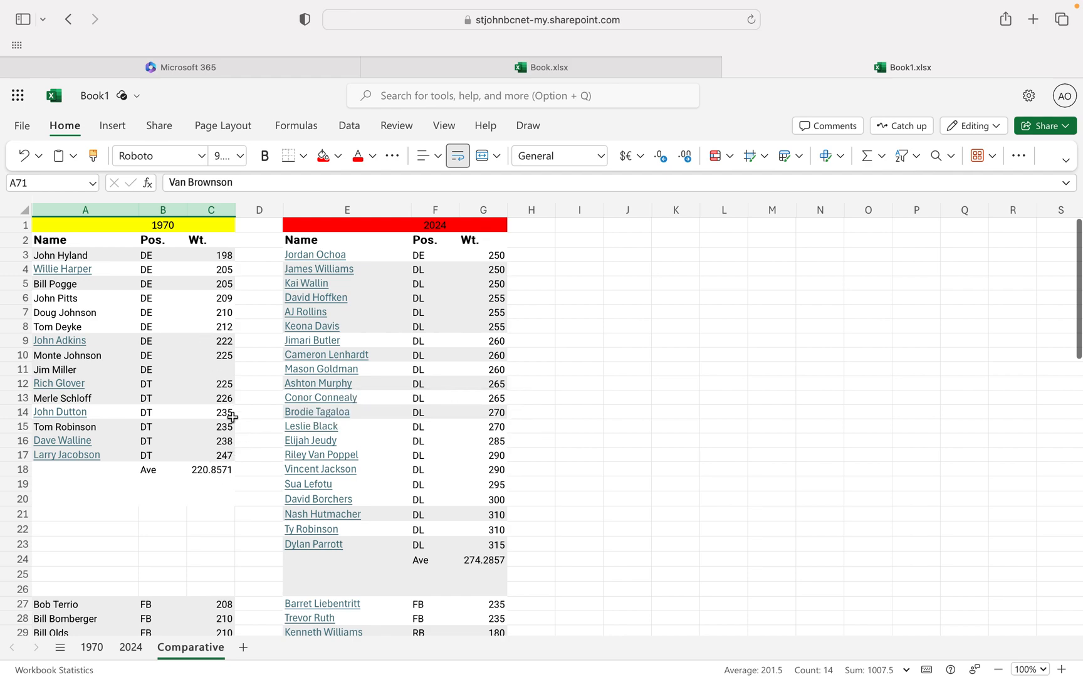
{"action": "left_click", "coordinate": [220, 466]}
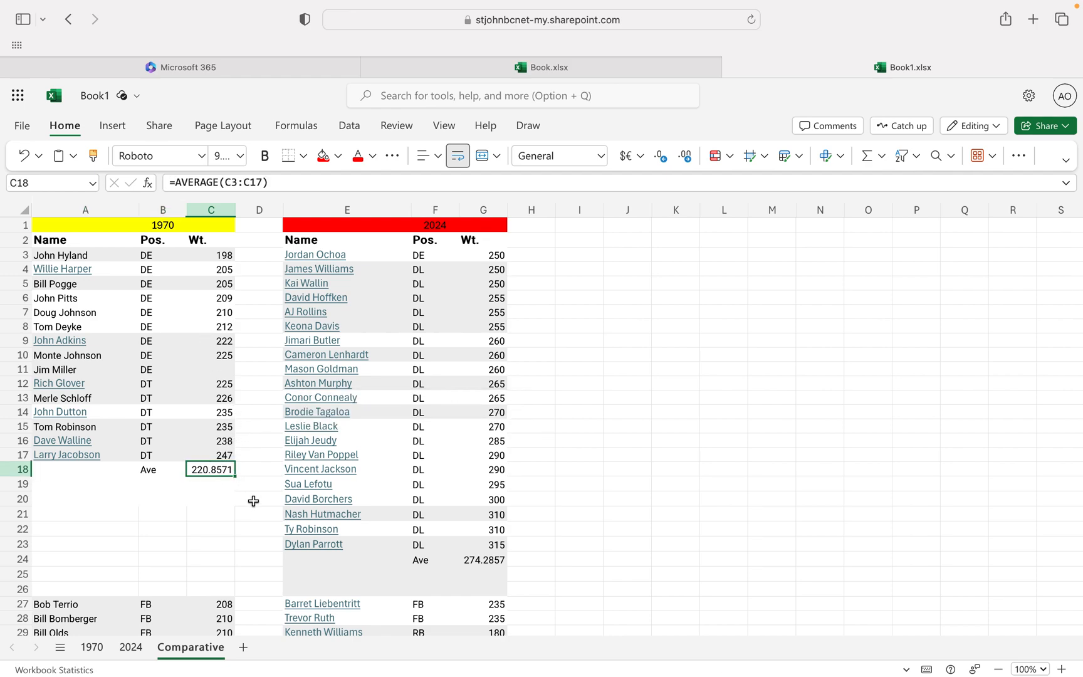
{"action": "mouse_move", "coordinate": [402, 534]}
{"action": "left_click", "coordinate": [425, 577]}
{"action": "type", "text": "Dif"}
{"action": "key", "text": "Tab"}
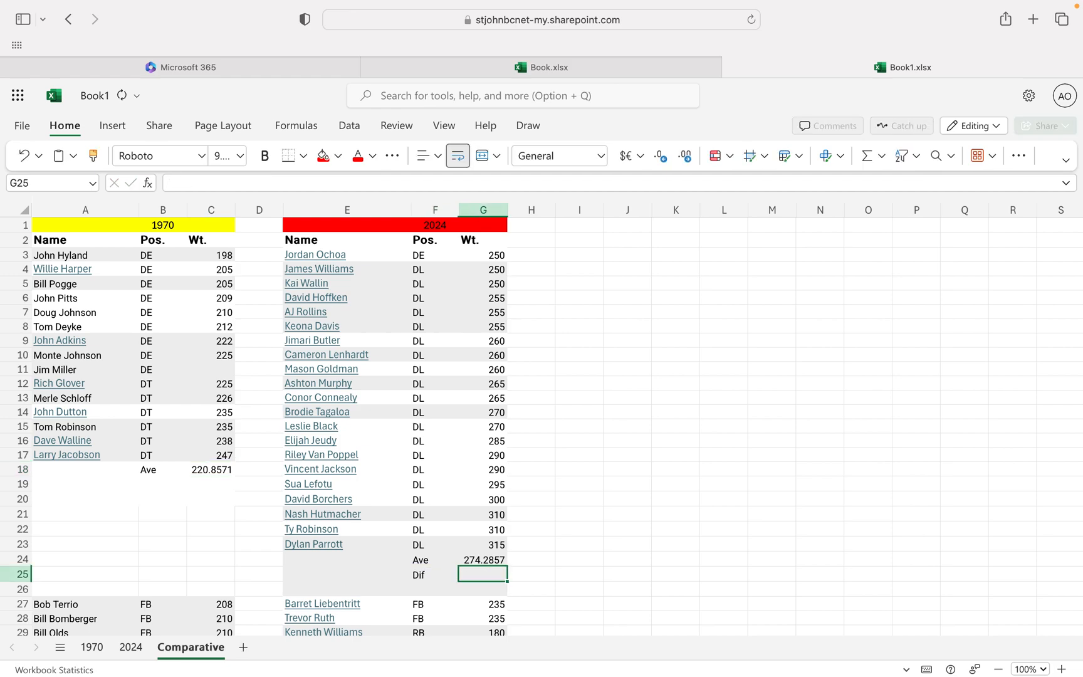
Enter =ABS(G24-C18) in G25 to calculate the difference between the 2024 and 1970 defensive line averages.
{"action": "type", "text": "="}
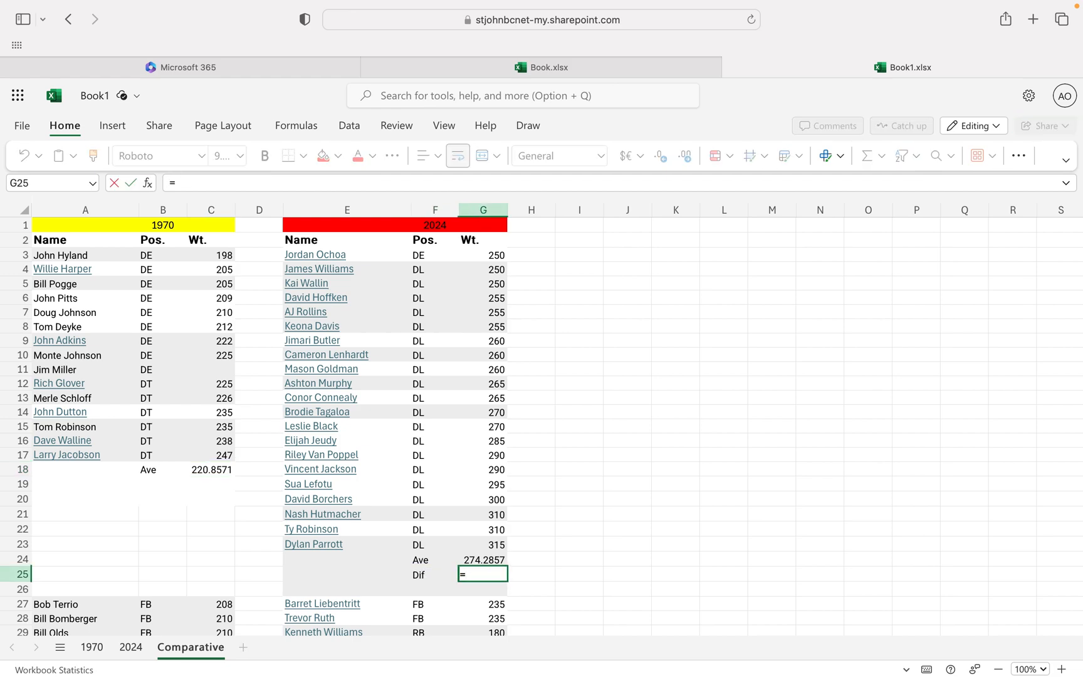
{"action": "type", "text": "ABS"}
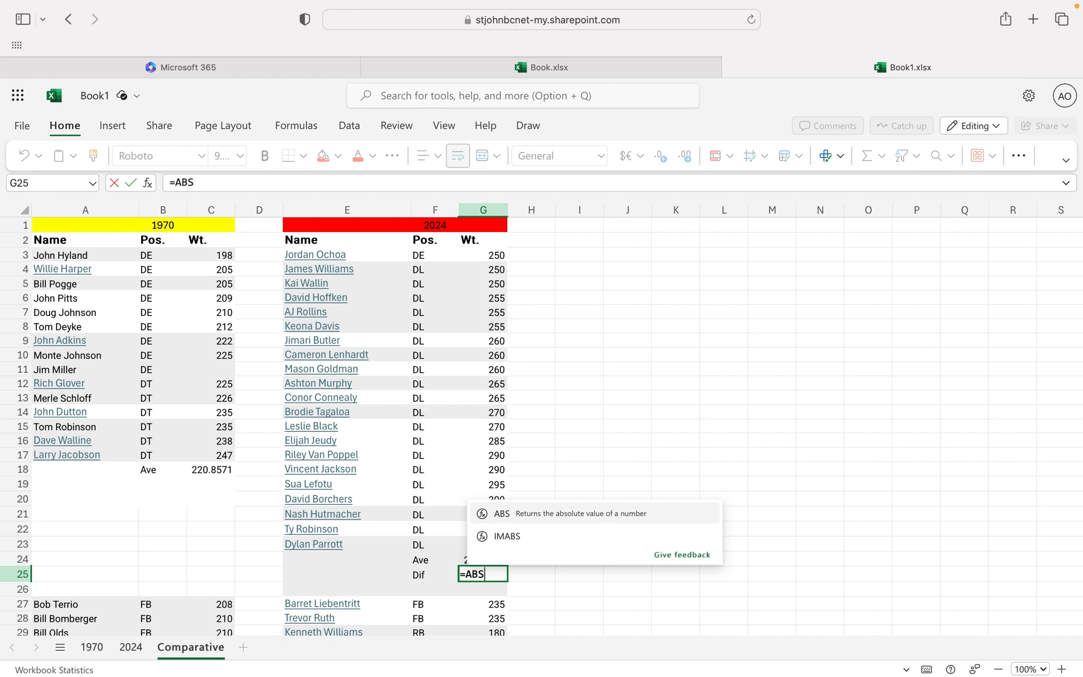
{"action": "type", "text": "("}
{"action": "left_click", "coordinate": [462, 558]}
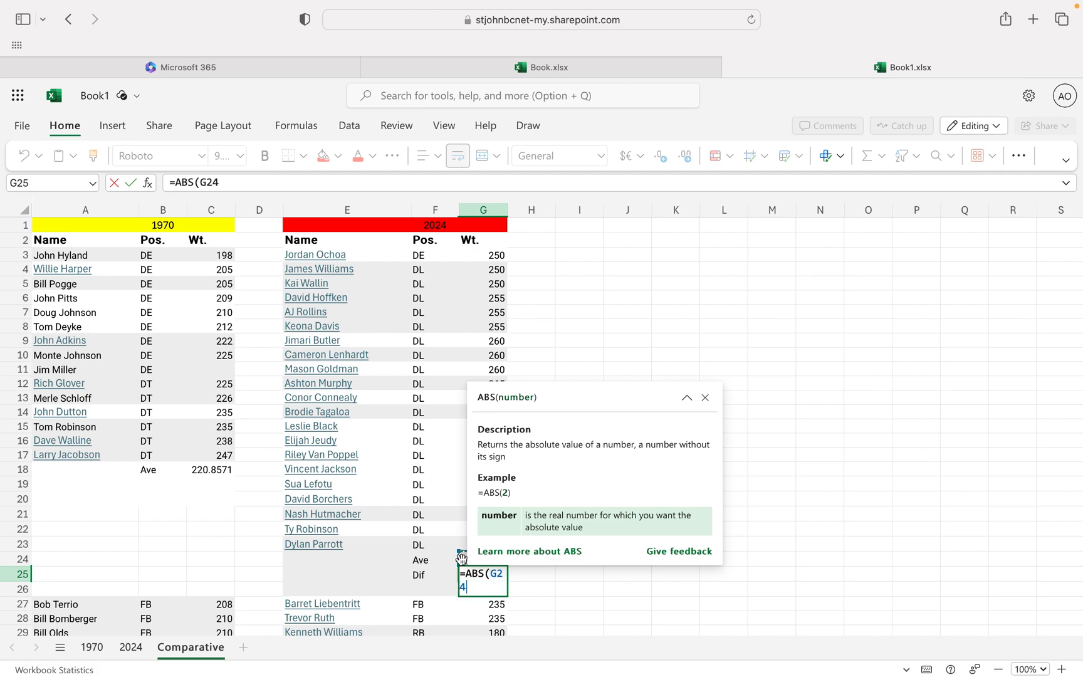
{"action": "type", "text": "-"}
{"action": "left_click", "coordinate": [213, 469]}
{"action": "type", "text": ")"}
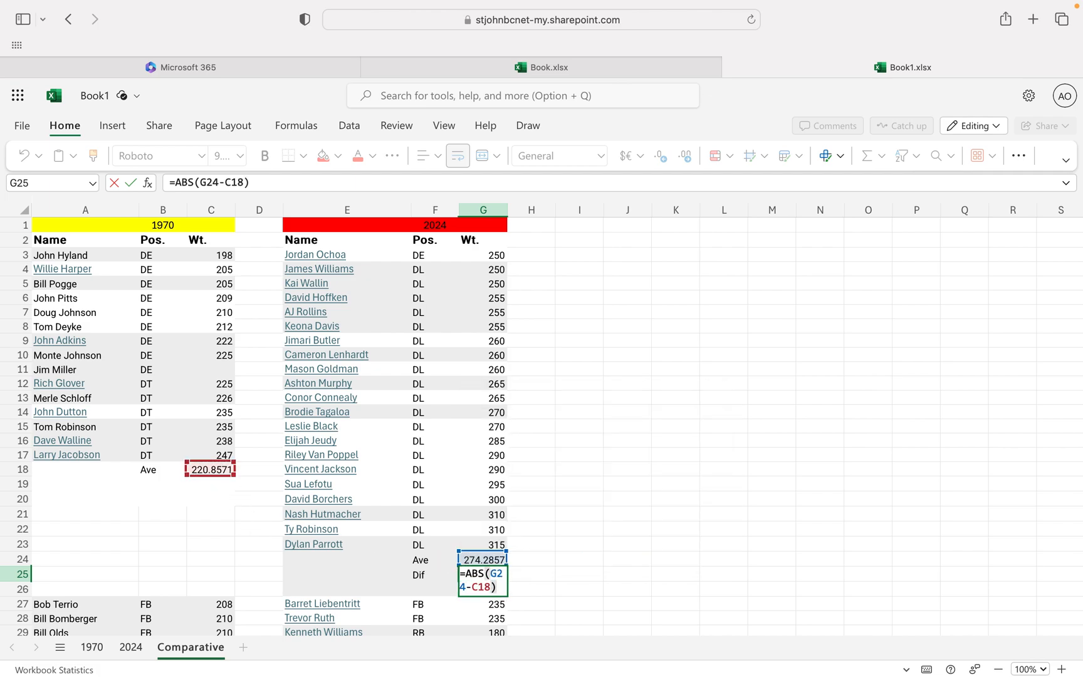
{"action": "key", "text": "Return"}
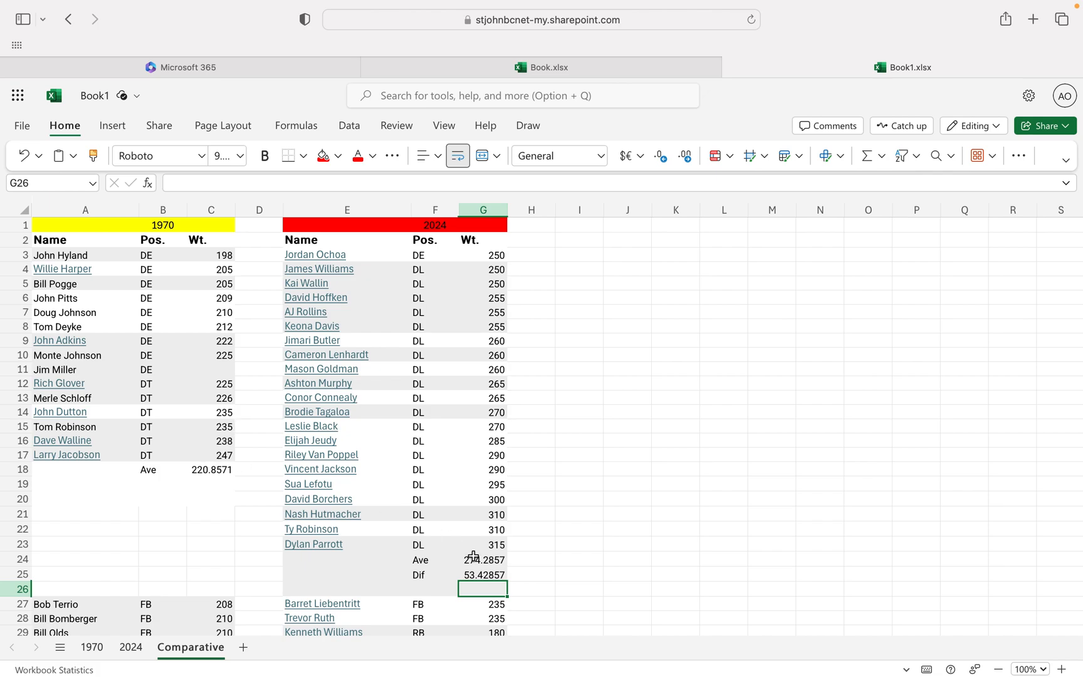
Enter the label Dif in cell F42, below the 2024 running back average label.
{"action": "scroll", "coordinate": [485, 577], "scroll_direction": "down", "scroll_amount": 10}
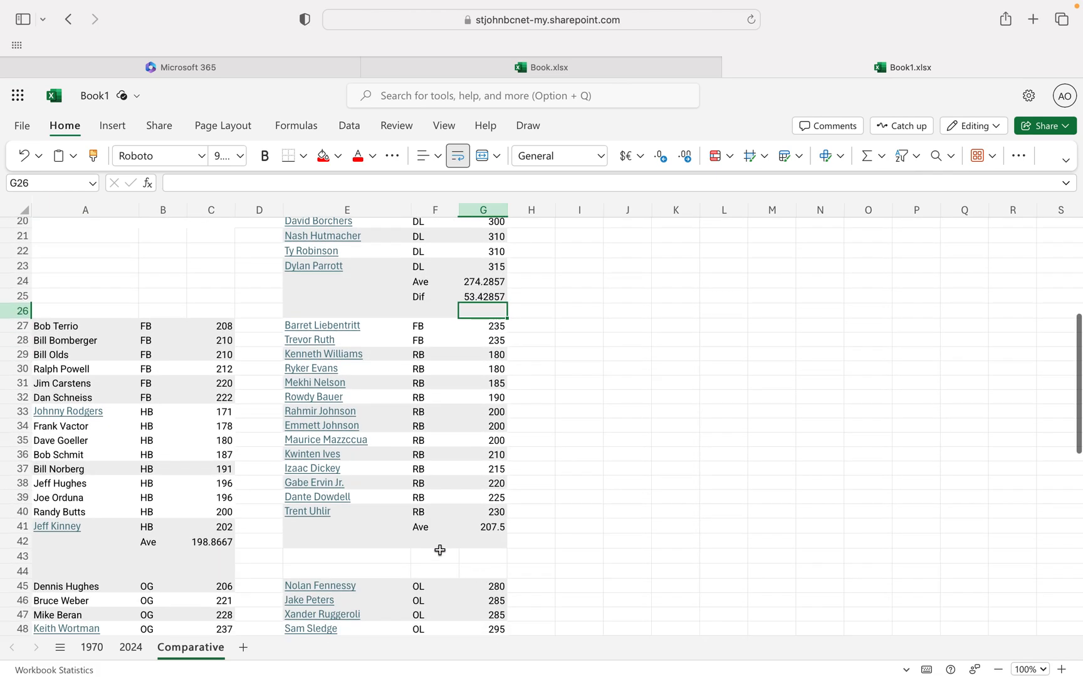
{"action": "left_click", "coordinate": [430, 545]}
{"action": "type", "text": "Dif"}
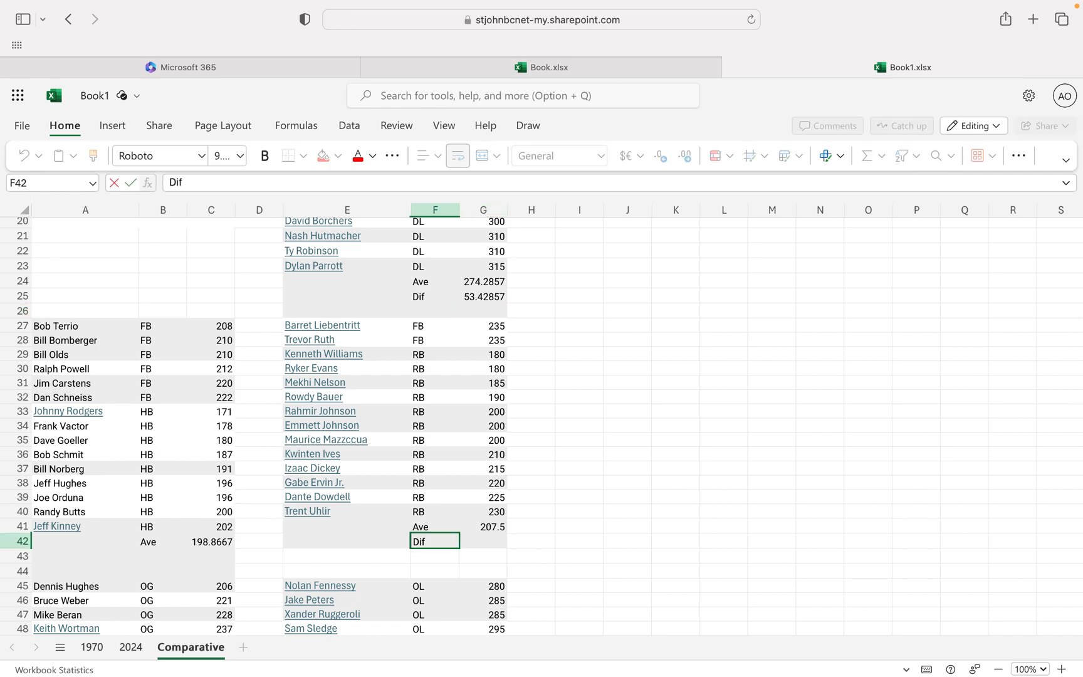
{"action": "key", "text": "Tab"}
Enter =ABS(C42-G41) in G42 to calculate the difference between the two running back averages.
{"action": "type", "text": "=ABS("}
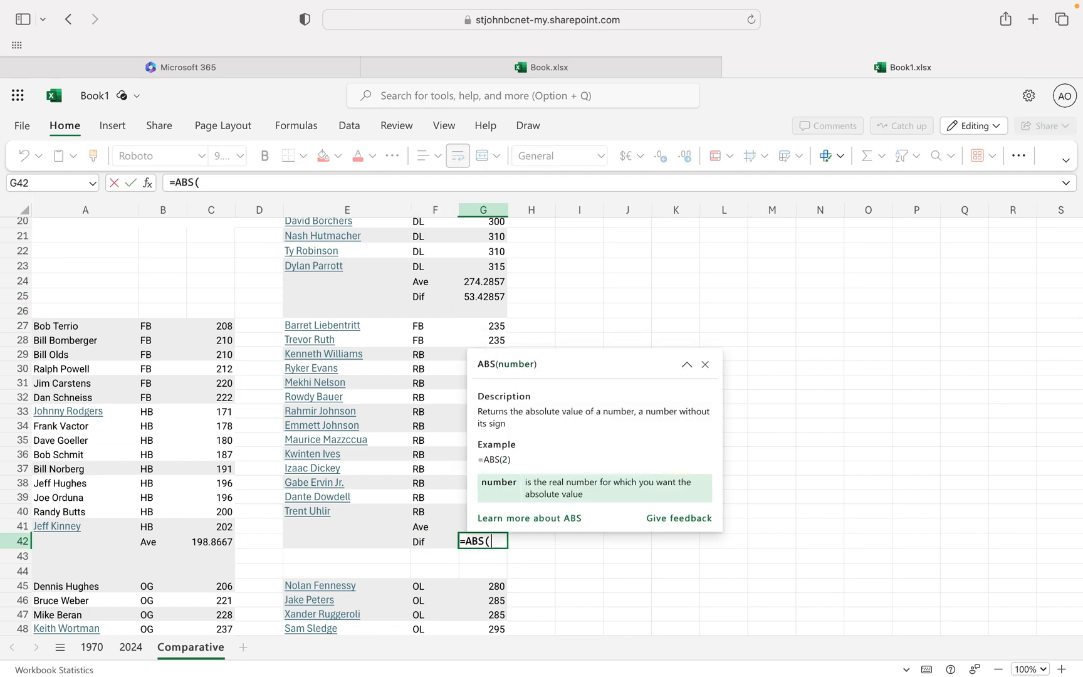
{"action": "left_click", "coordinate": [221, 543]}
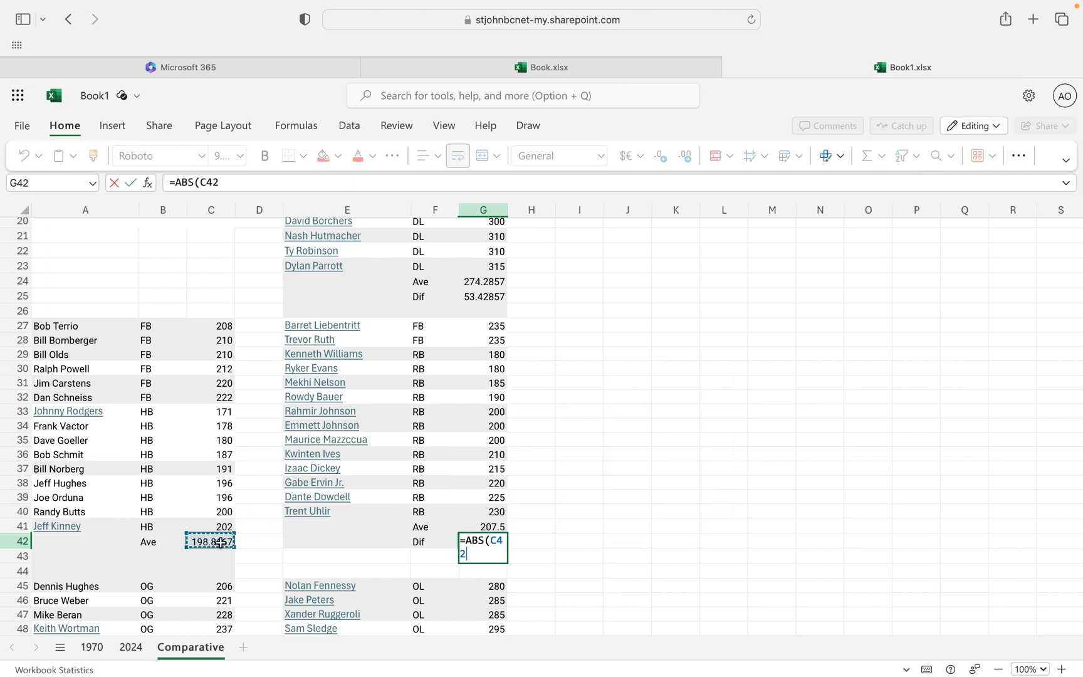
{"action": "type", "text": "-"}
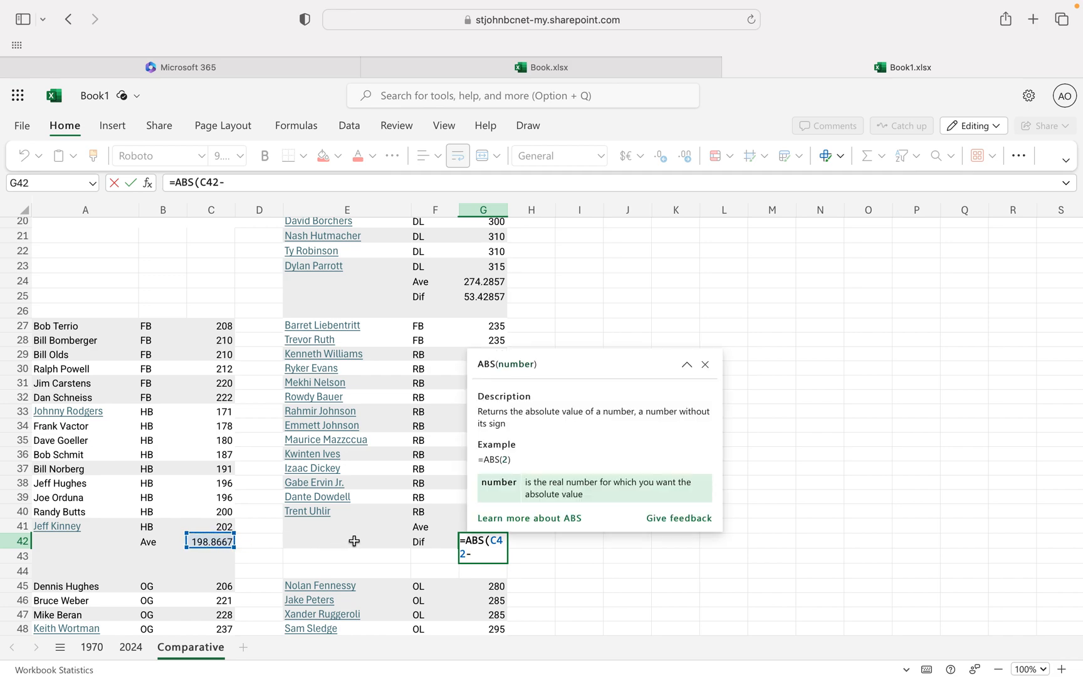
{"action": "left_click", "coordinate": [452, 526]}
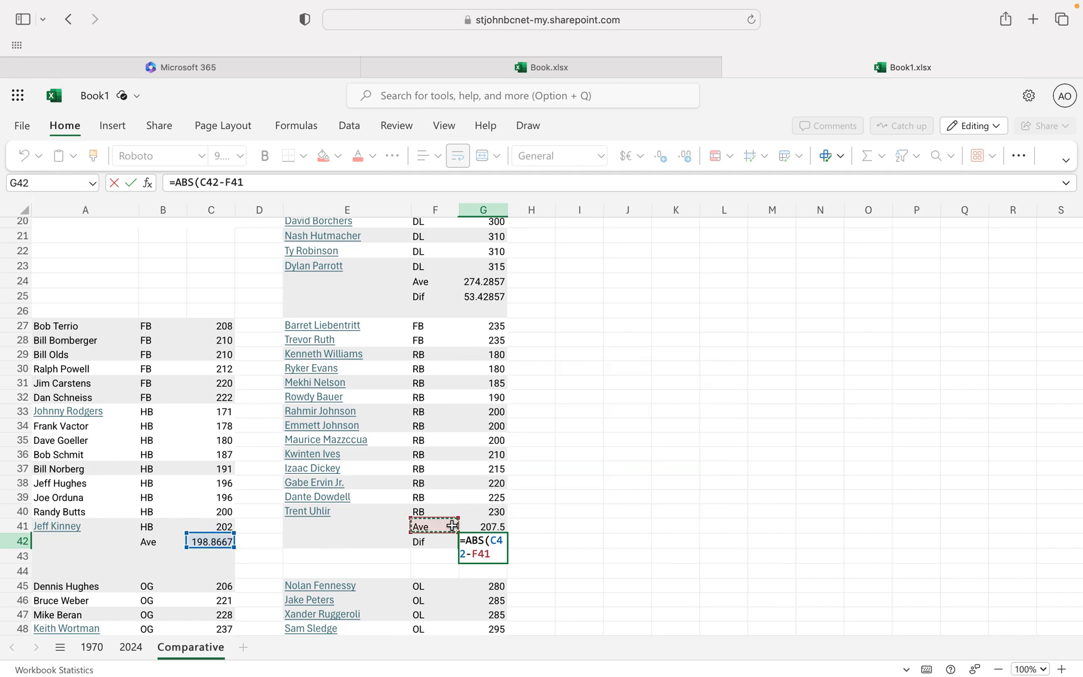
{"action": "key", "text": "BackSpace"}
{"action": "key", "text": "BackSpace"}
{"action": "key", "text": "BackSpace"}
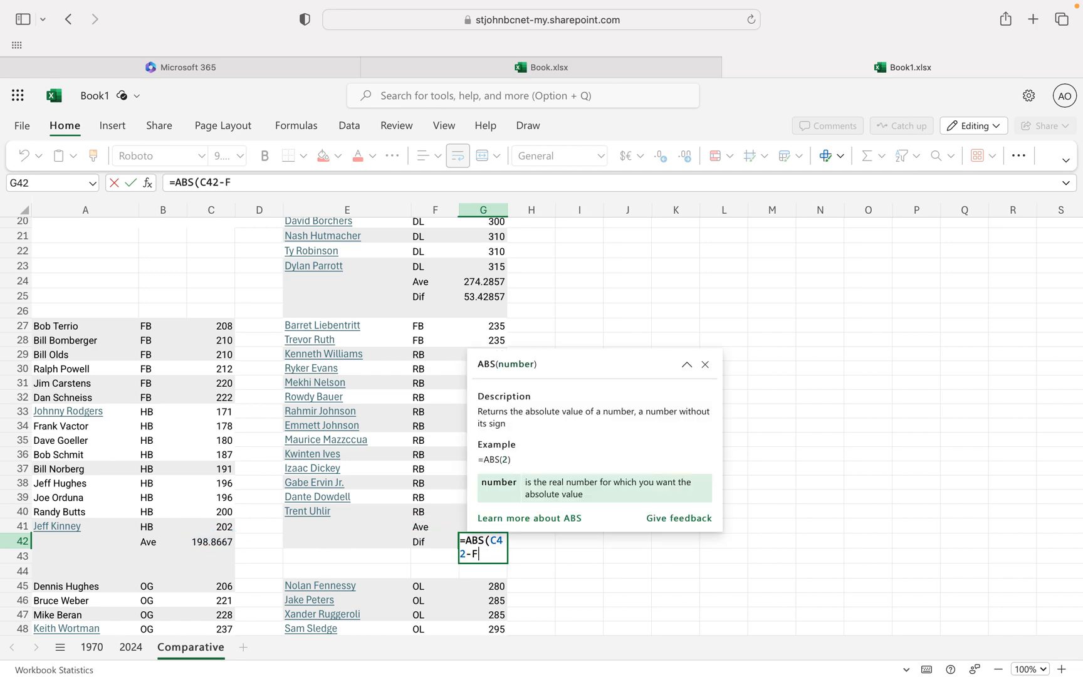
{"action": "type", "text": "G41)"}
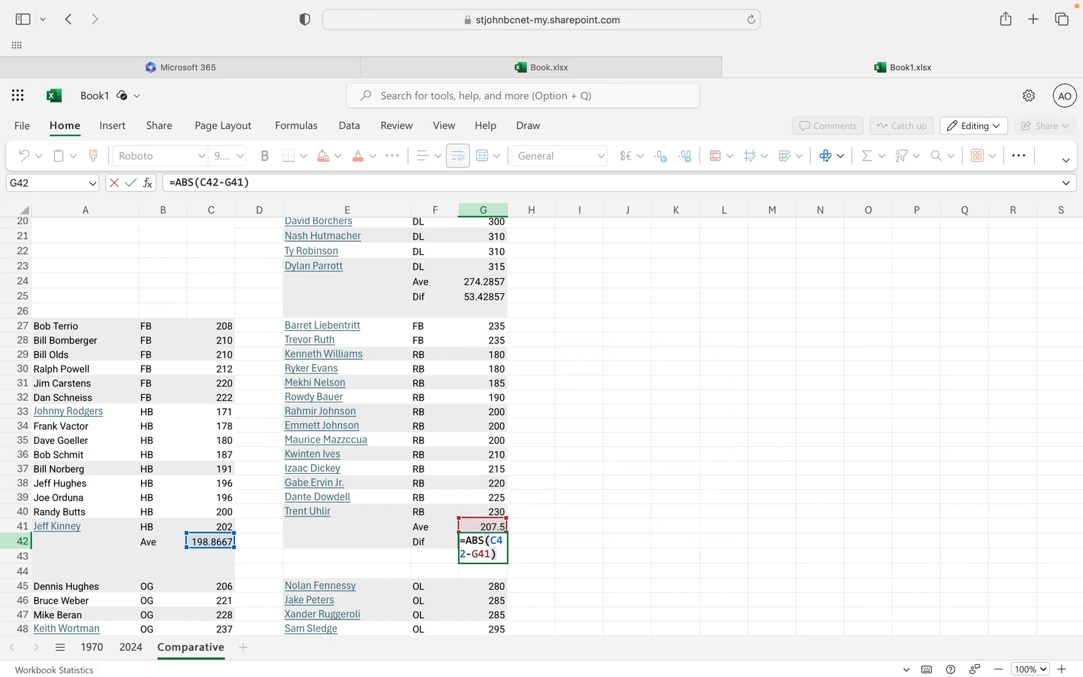
{"action": "key", "text": "Return"}
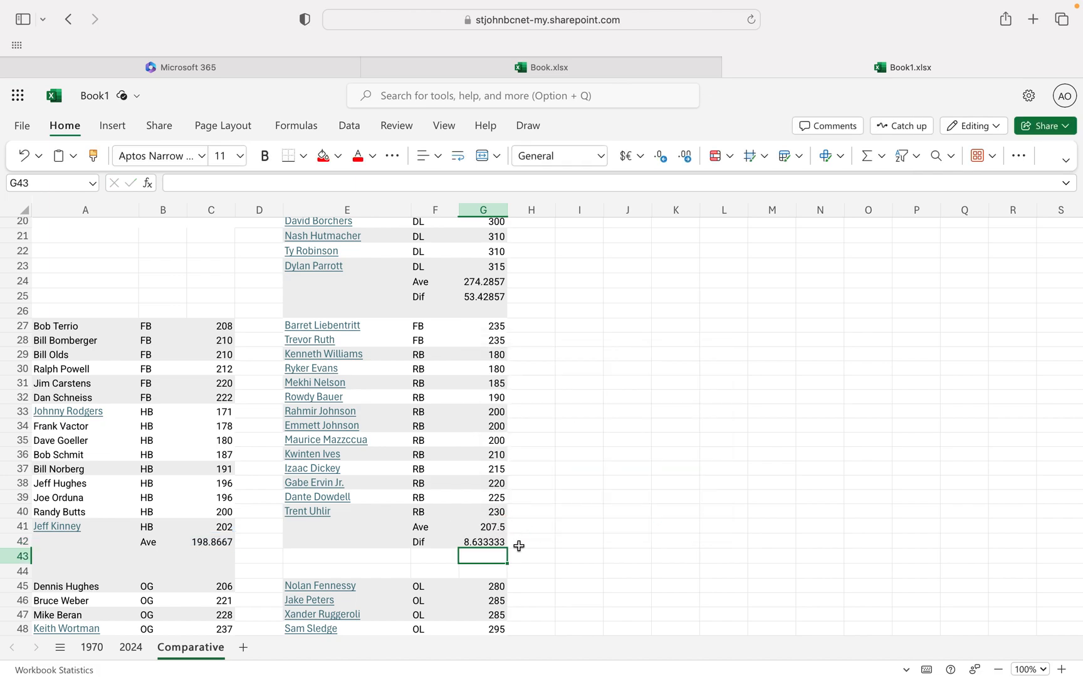
Enter the label Dif in cell F69, below the 2024 offensive line average label.
{"action": "scroll", "coordinate": [487, 471], "scroll_direction": "down", "scroll_amount": 5}
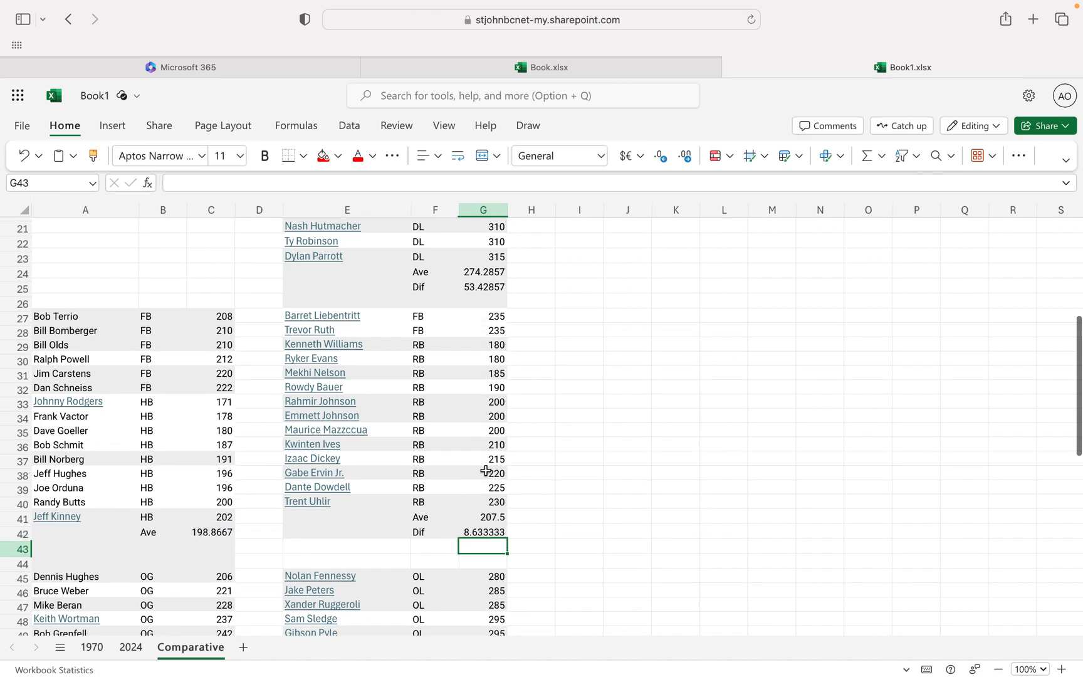
{"action": "scroll", "coordinate": [487, 471], "scroll_direction": "up", "scroll_amount": 3}
{"action": "scroll", "coordinate": [252, 392], "scroll_direction": "down", "scroll_amount": 7}
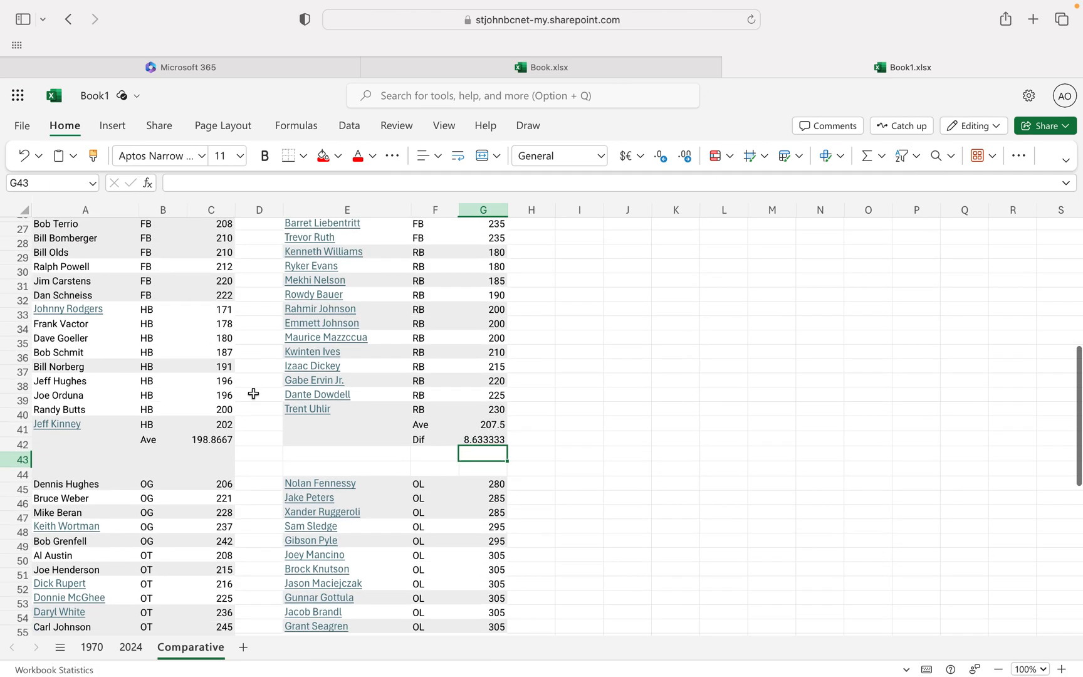
{"action": "scroll", "coordinate": [253, 393], "scroll_direction": "down", "scroll_amount": 1}
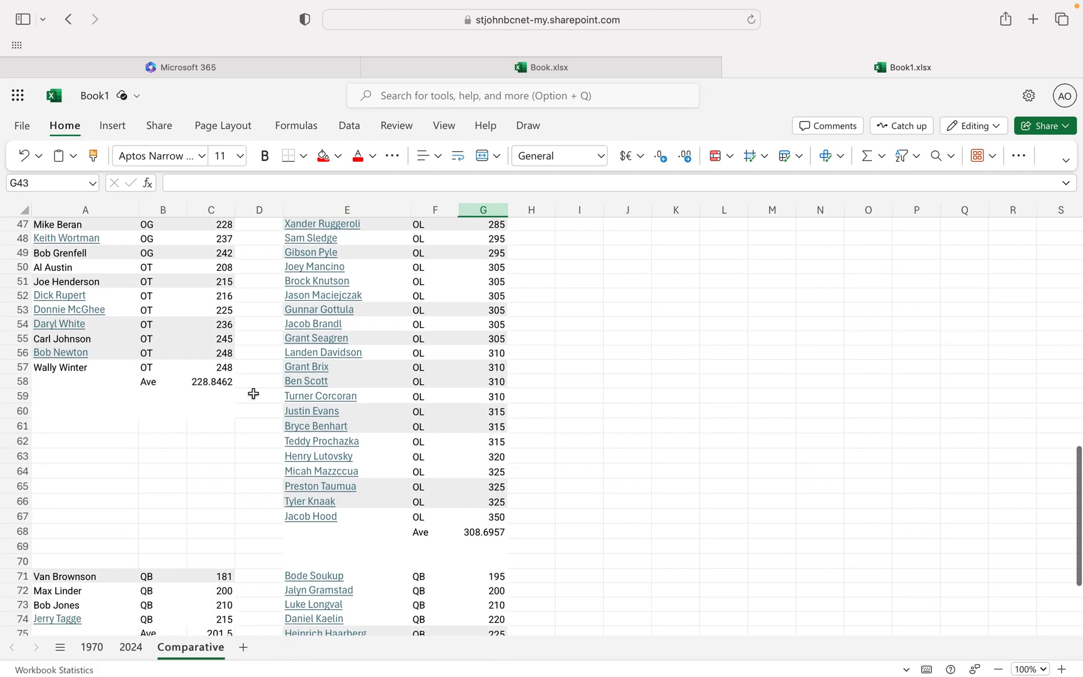
{"action": "left_click", "coordinate": [423, 544]}
{"action": "type", "text": "Dif"}
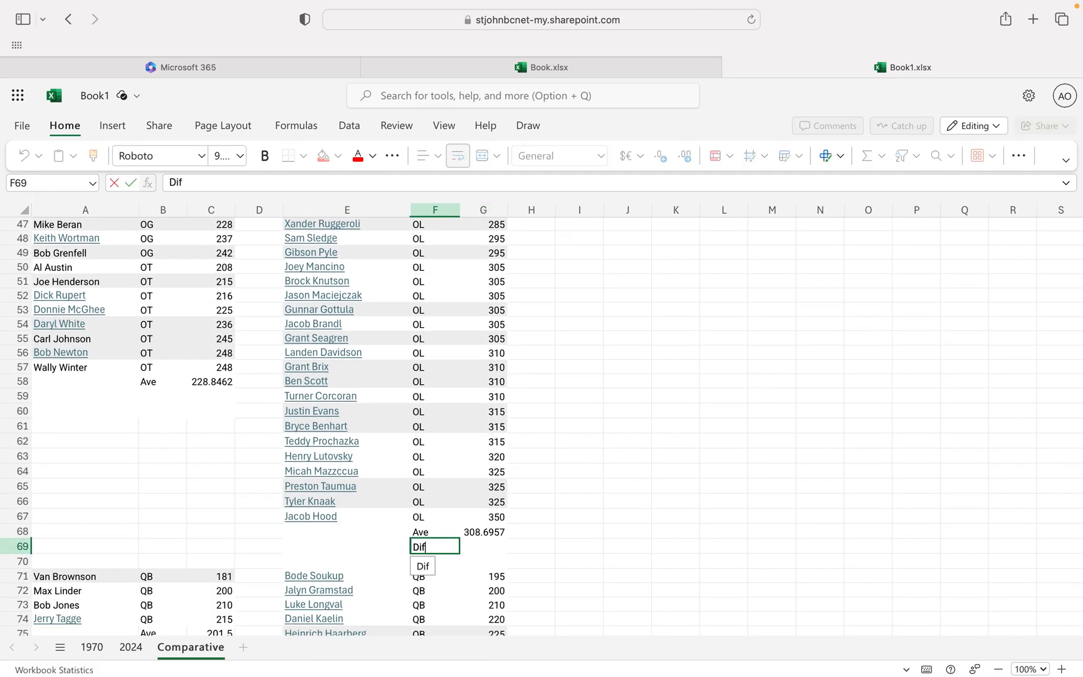
{"action": "key", "text": "Tab"}
Enter =ABS(C58-G68) in G69 to calculate the difference between the 1970 and 2024 offensive line averages.
{"action": "type", "text": "="}
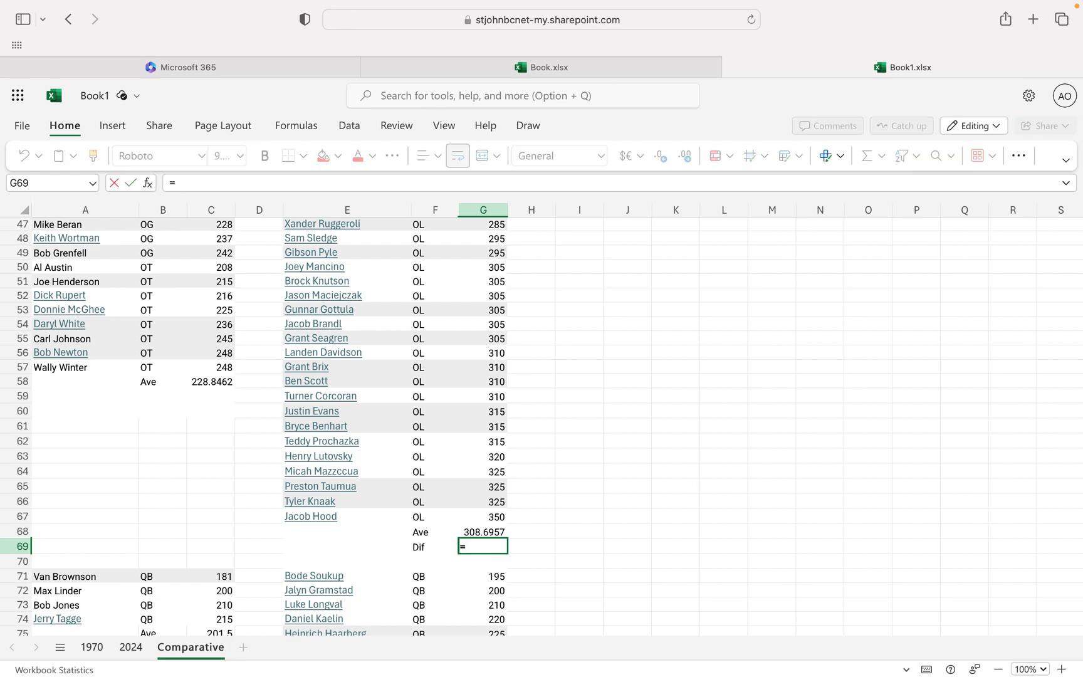
{"action": "type", "text": "ABS("}
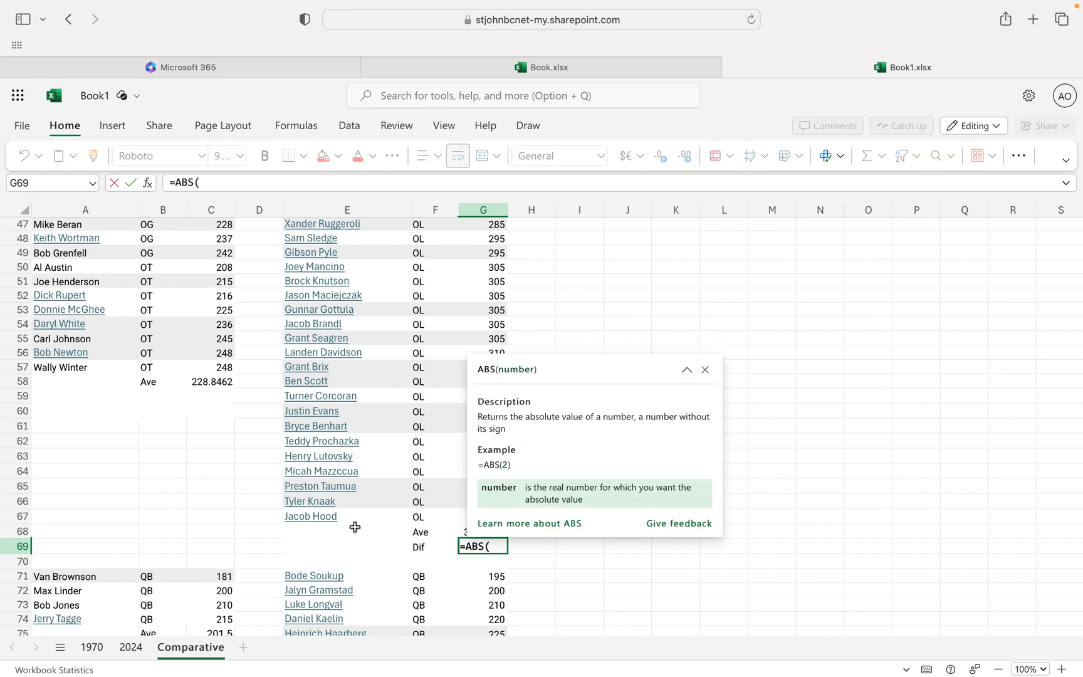
{"action": "left_click", "coordinate": [215, 381]}
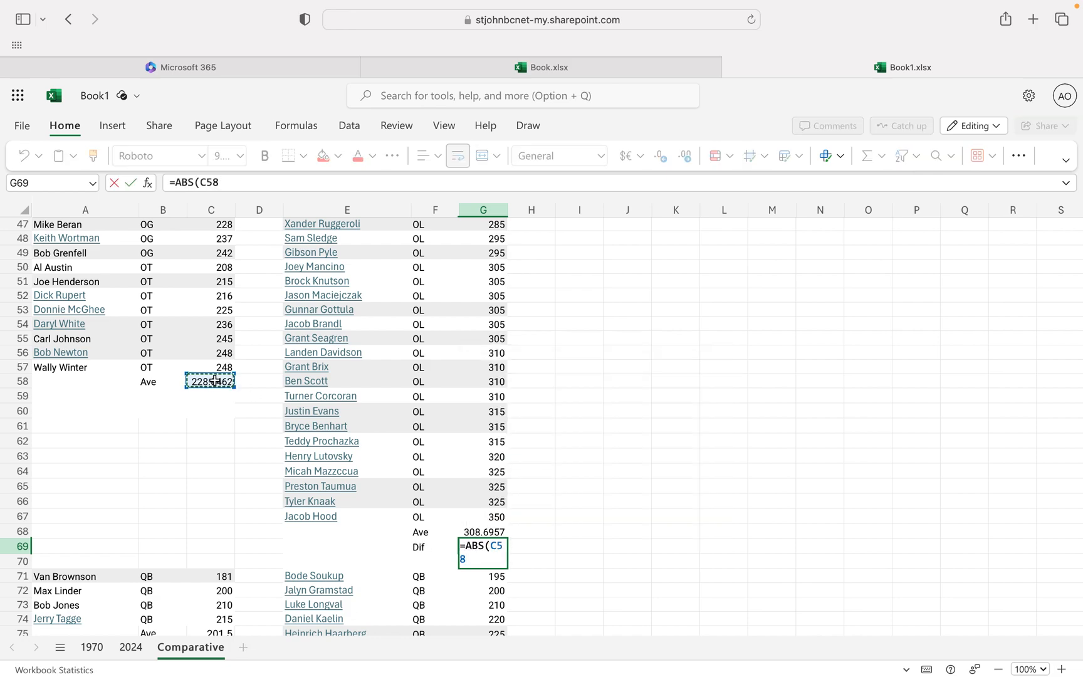
{"action": "type", "text": "-"}
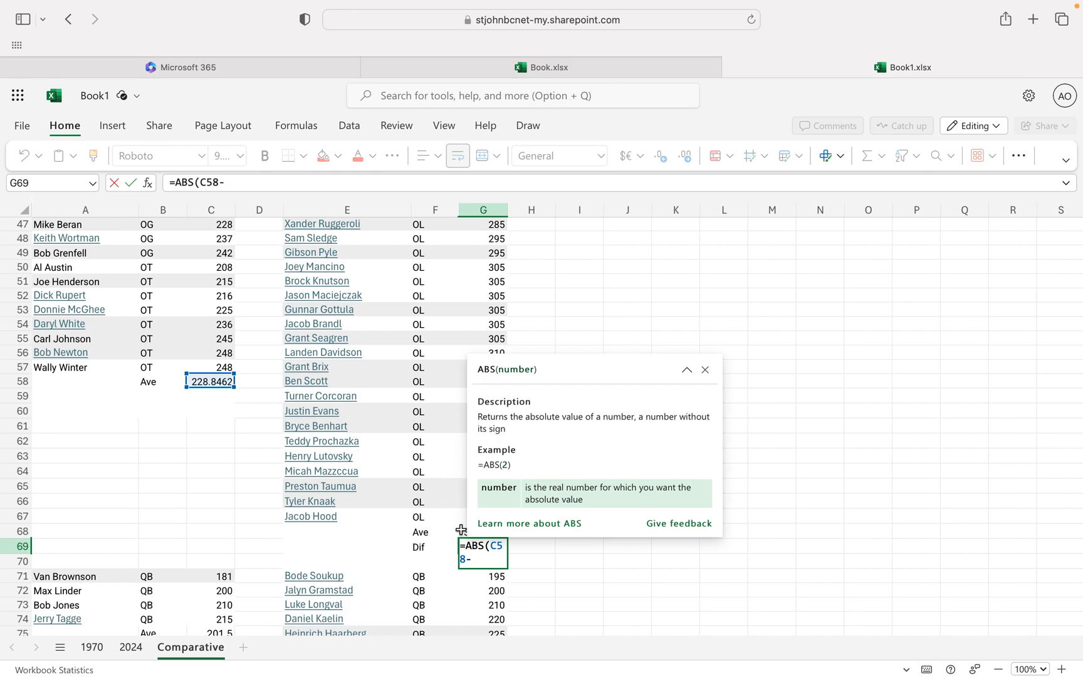
{"action": "left_click", "coordinate": [463, 531]}
{"action": "type", "text": ")"}
{"action": "key", "text": "Return"}
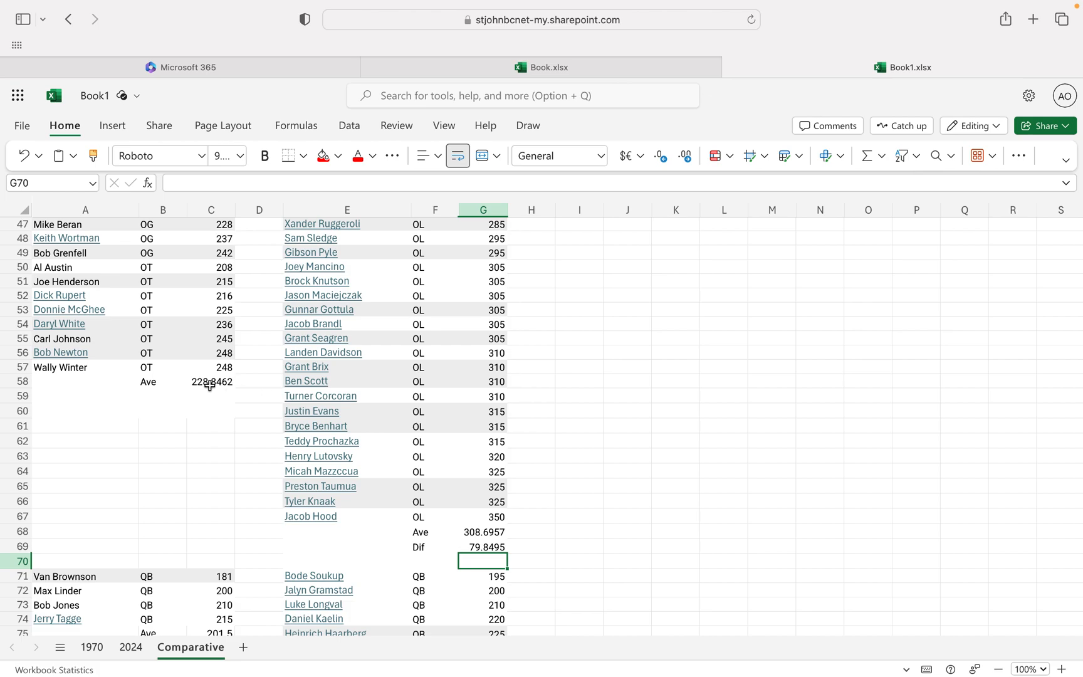
{"action": "mouse_move", "coordinate": [328, 462]}
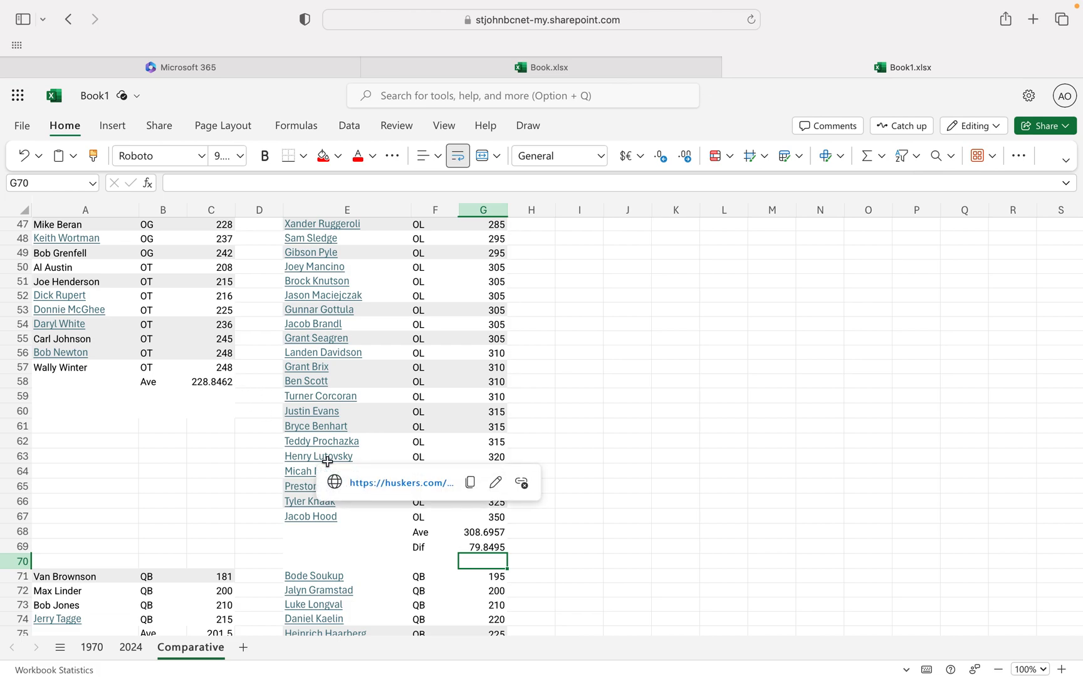
{"action": "left_click", "coordinate": [685, 472]}
Enter the label Dif in cell F78, below the 2024 quarterback average label.
{"action": "scroll", "coordinate": [685, 474], "scroll_direction": "down", "scroll_amount": 3}
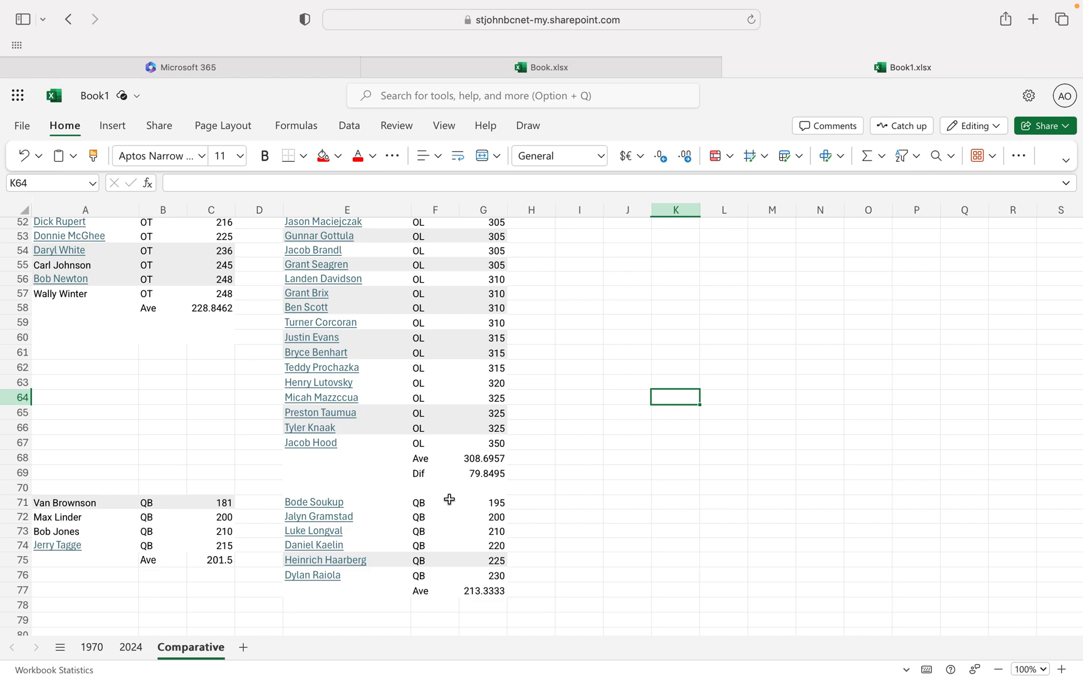
{"action": "left_click", "coordinate": [435, 600]}
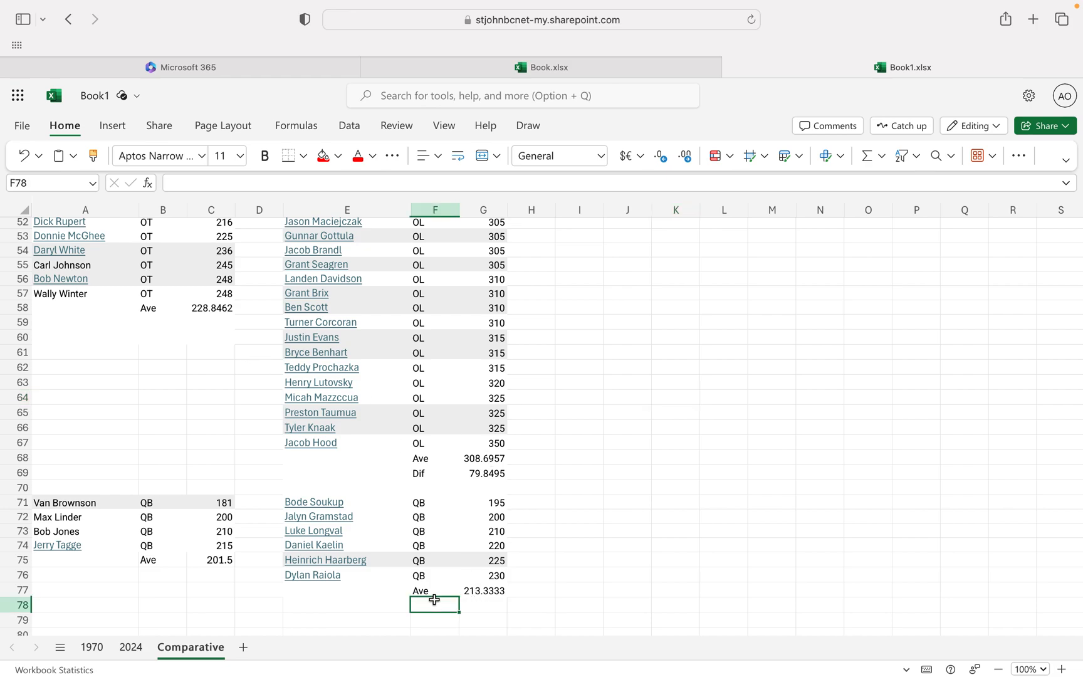
{"action": "type", "text": "Dif"}
{"action": "key", "text": "Tab"}
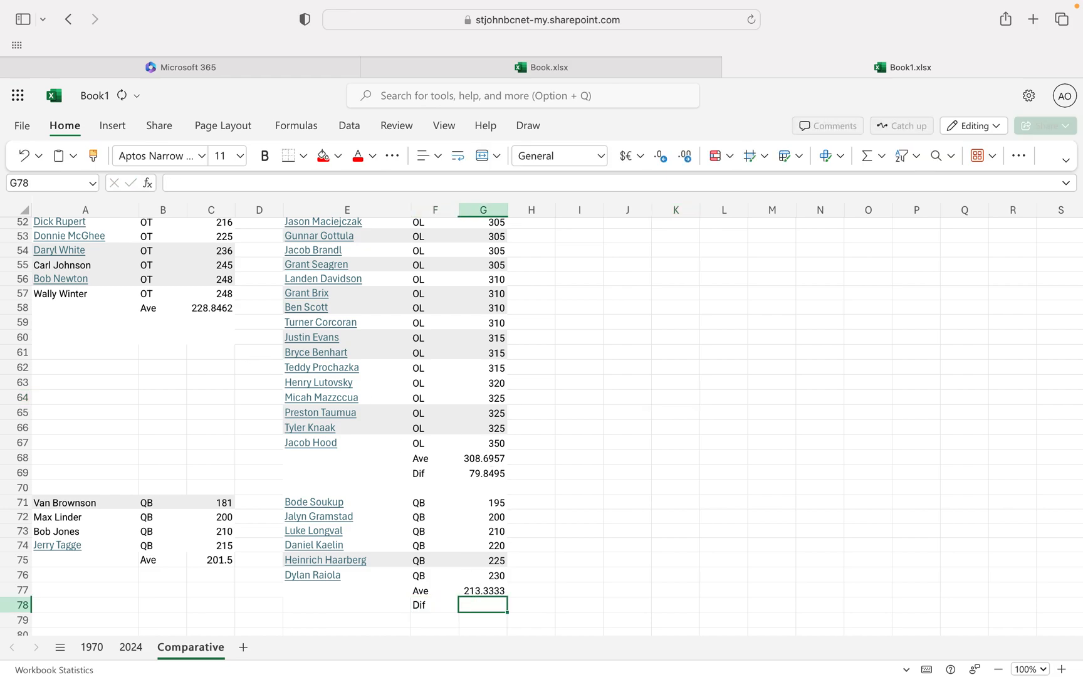
Enter =ABS(G77-C75) in G78 to calculate the difference between the 2024 and 1970 quarterback averages.
{"action": "type", "text": "=ABS("}
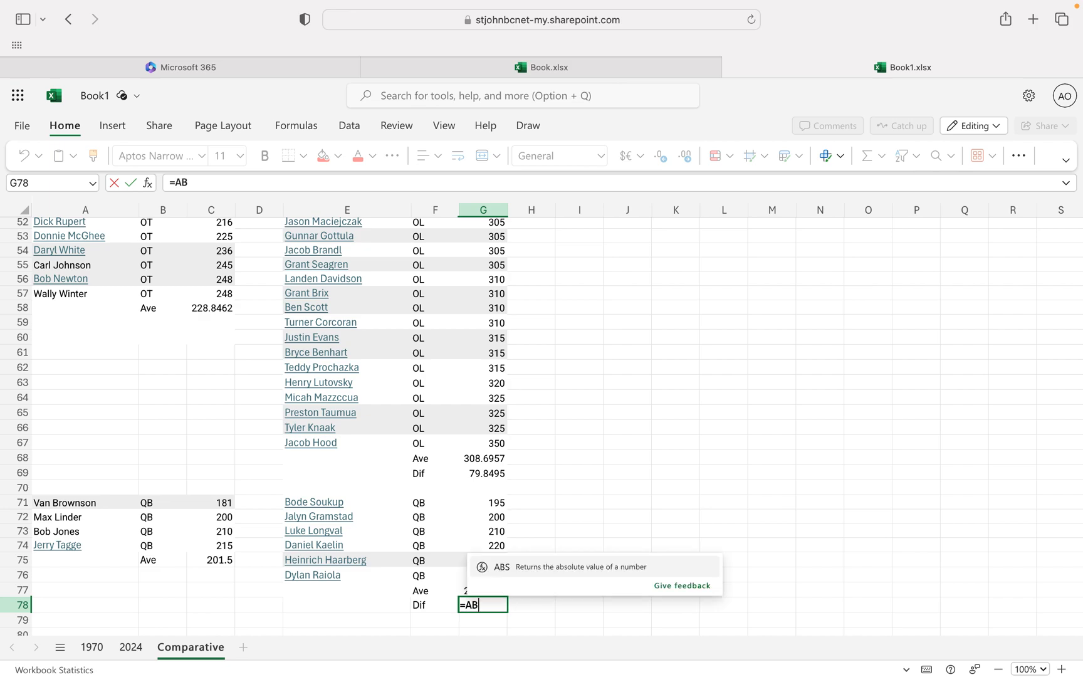
{"action": "left_click", "coordinate": [464, 591]}
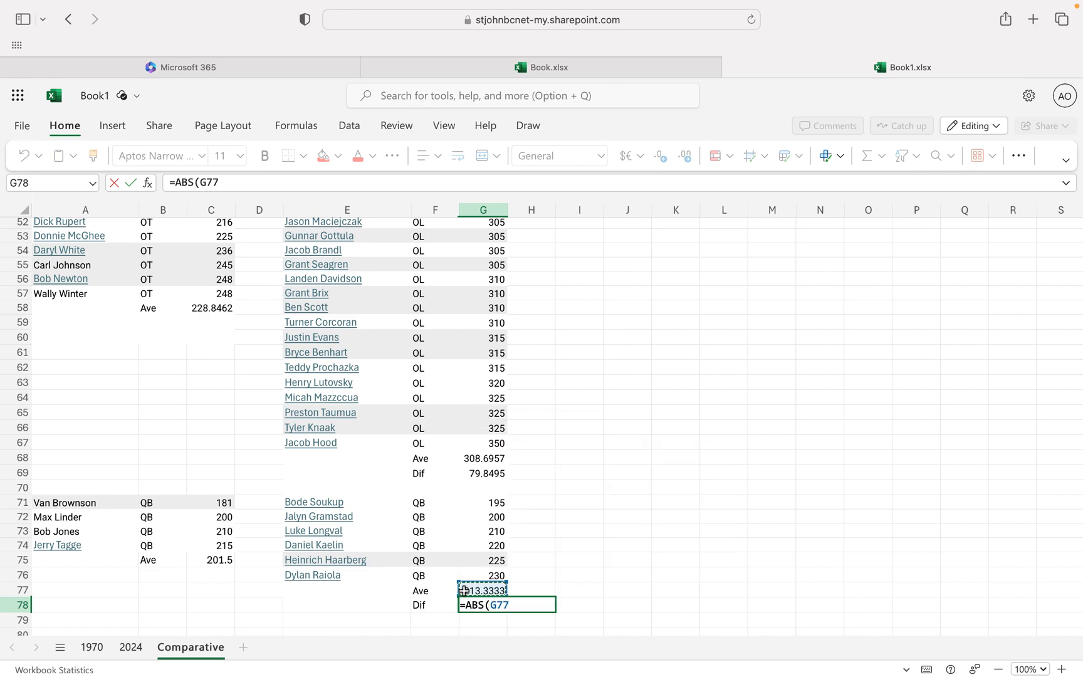
{"action": "type", "text": "-"}
{"action": "left_click", "coordinate": [216, 560]}
{"action": "type", "text": ")"}
{"action": "key", "text": "Return"}
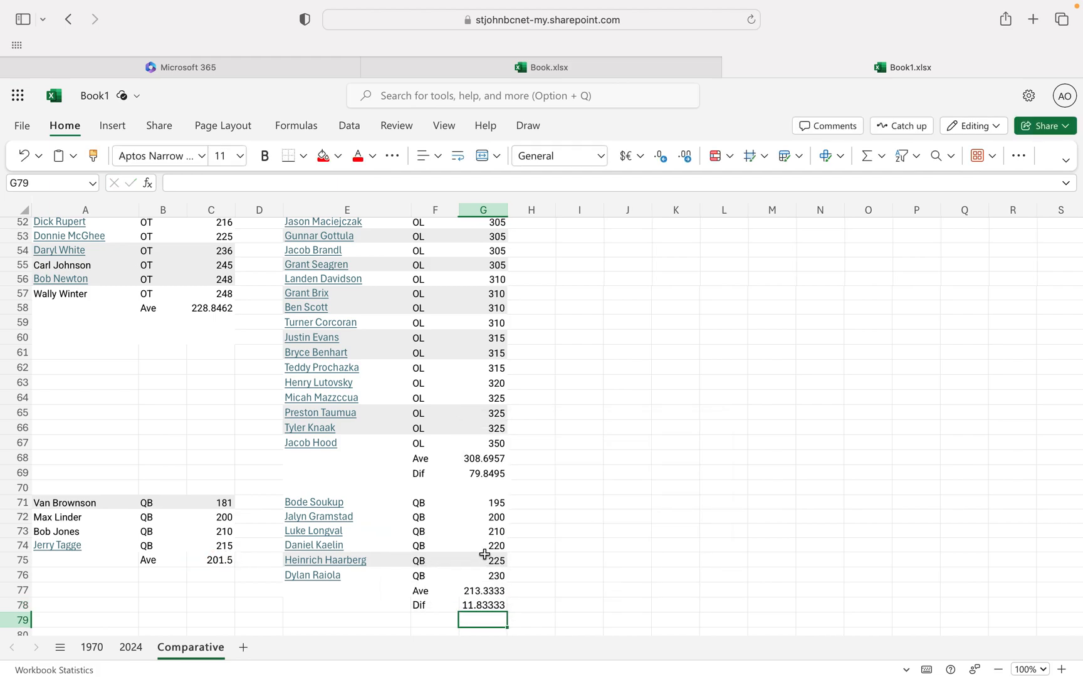
Select the entire 1970 weight column, column C.
{"action": "scroll", "coordinate": [602, 488], "scroll_direction": "up", "scroll_amount": 15}
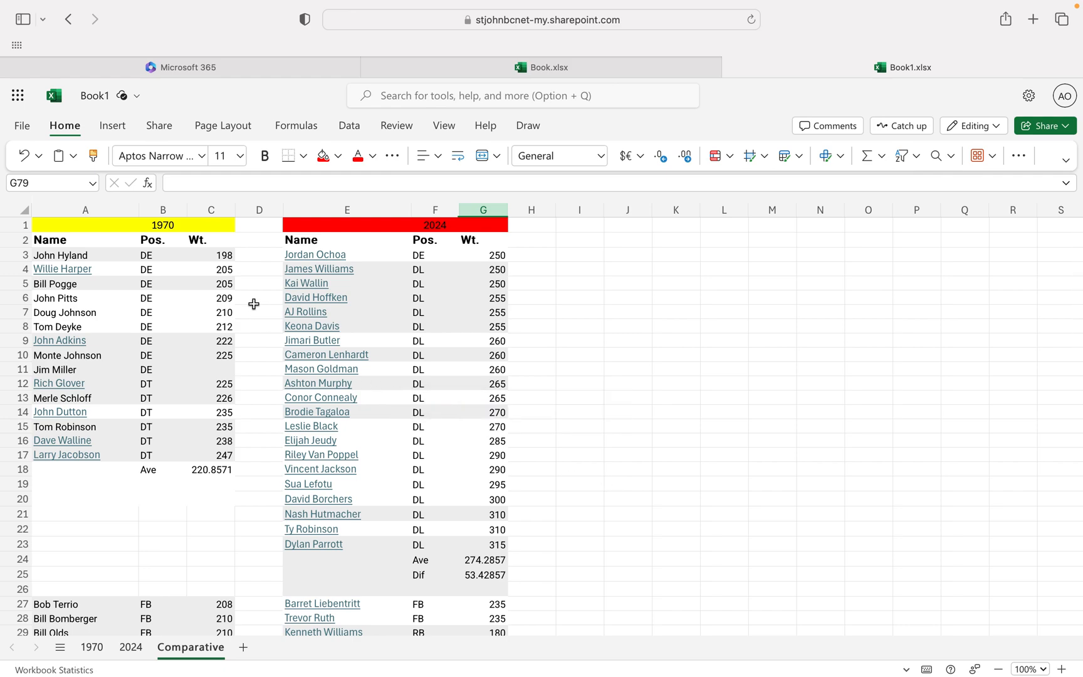
{"action": "left_click", "coordinate": [211, 209]}
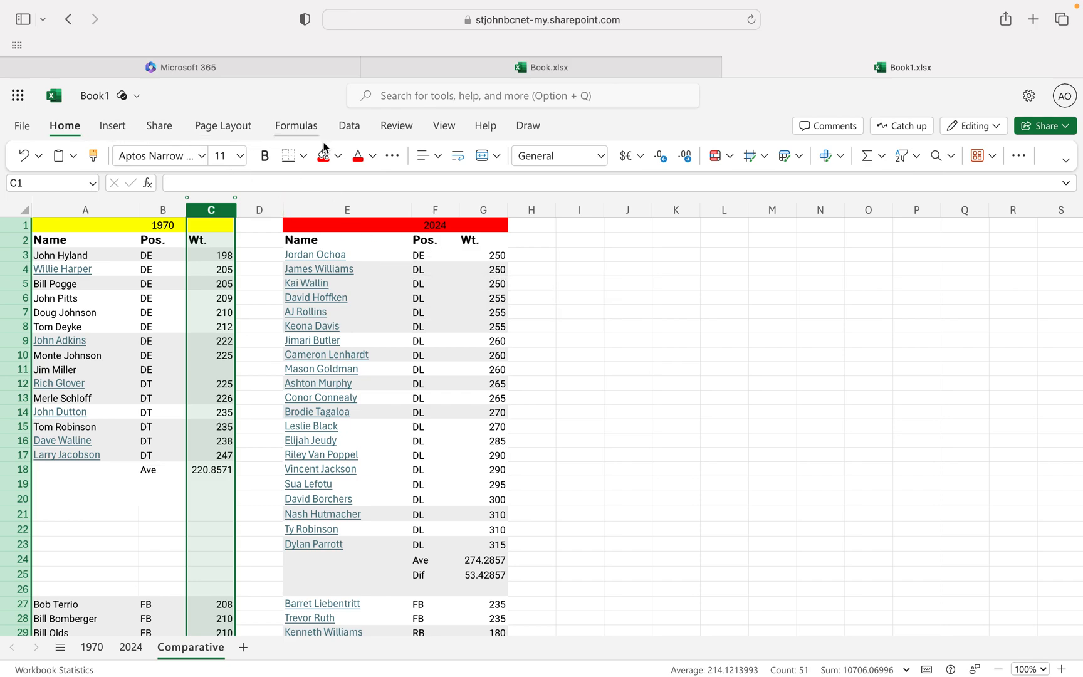
{"action": "left_click", "coordinate": [730, 158]}
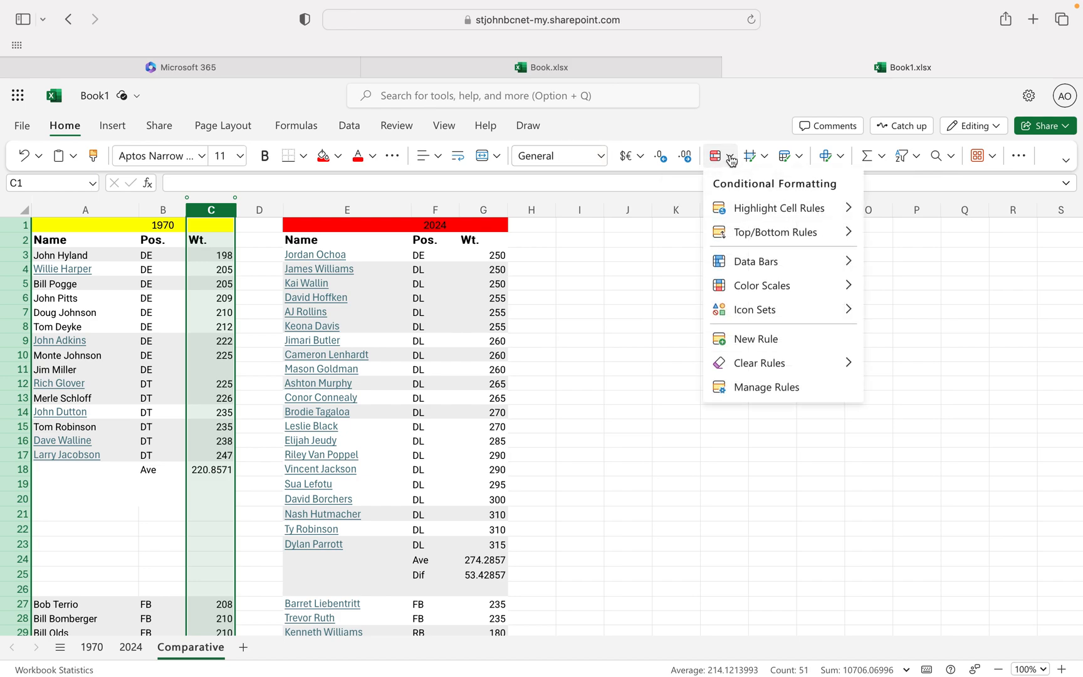
{"action": "left_click", "coordinate": [730, 159]}
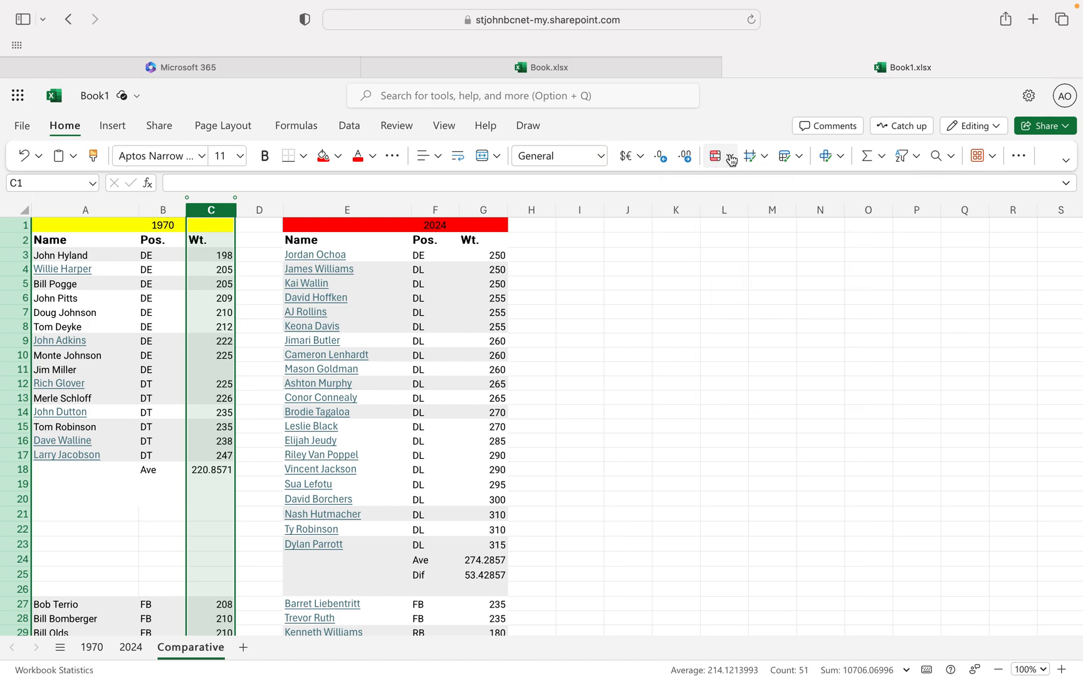
{"action": "left_click", "coordinate": [544, 95]}
{"action": "type", "text": "c"}
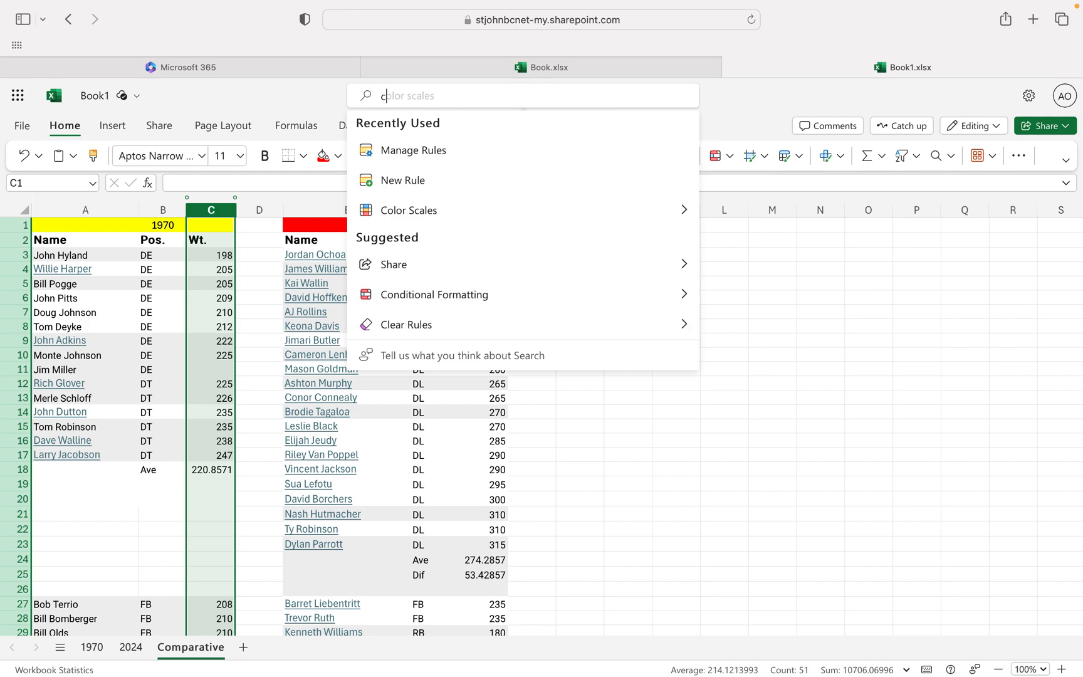
{"action": "type", "text": "ondition"}
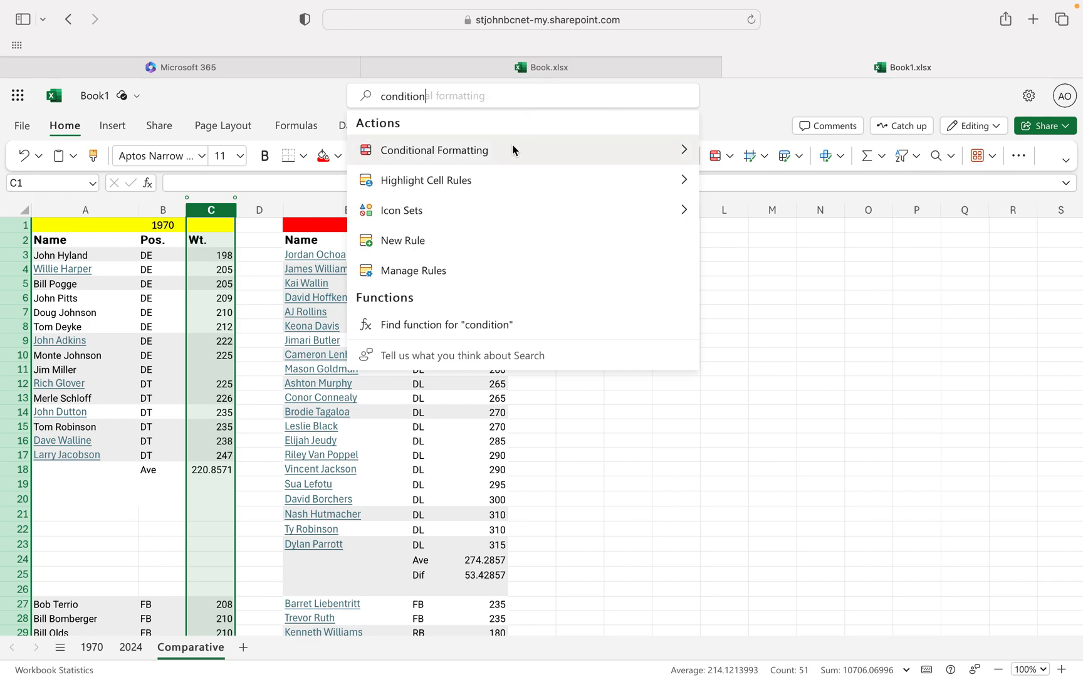
{"action": "left_click", "coordinate": [772, 97]}
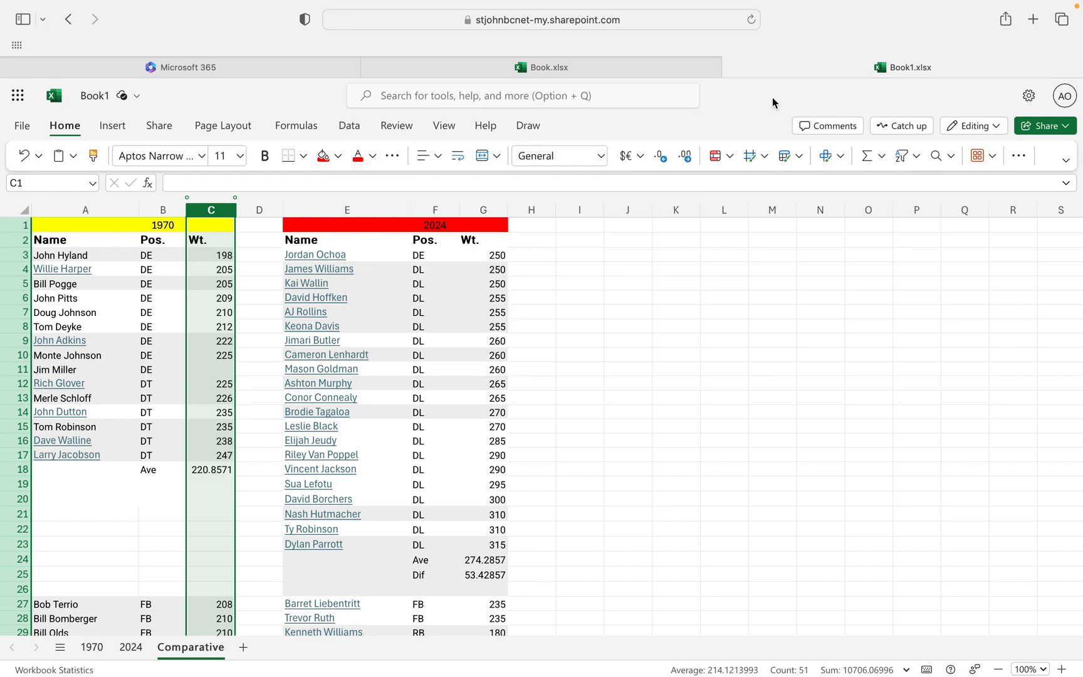
Add a conditional formatting rule to column C that highlights cell values less than 200 with the green style.
{"action": "left_click", "coordinate": [729, 161]}
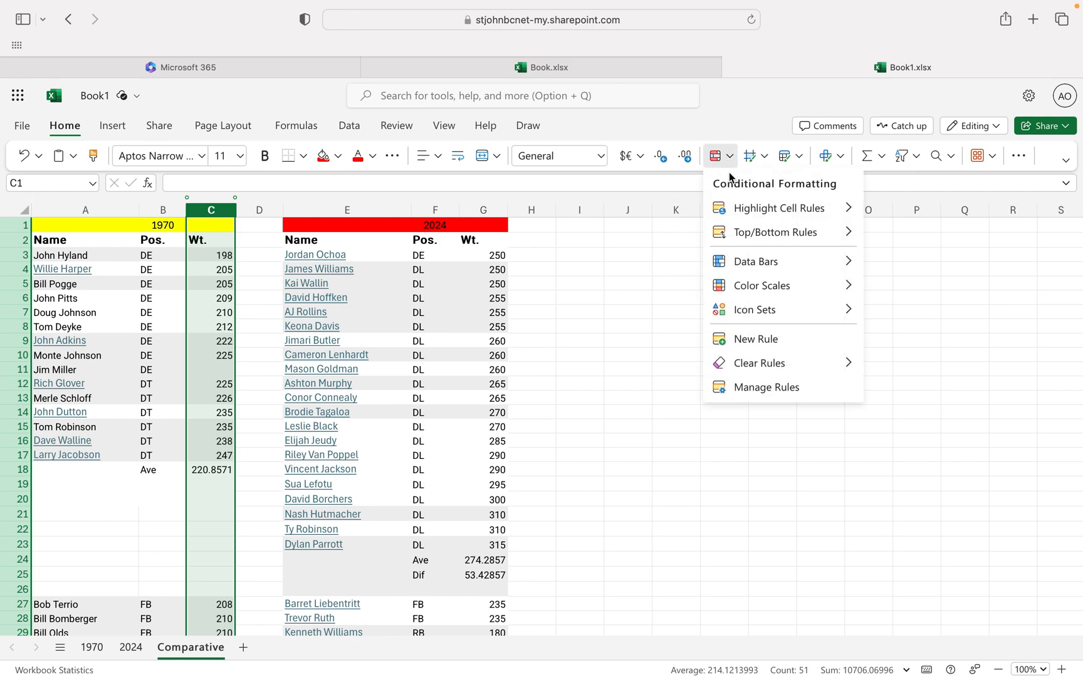
{"action": "left_click", "coordinate": [747, 341]}
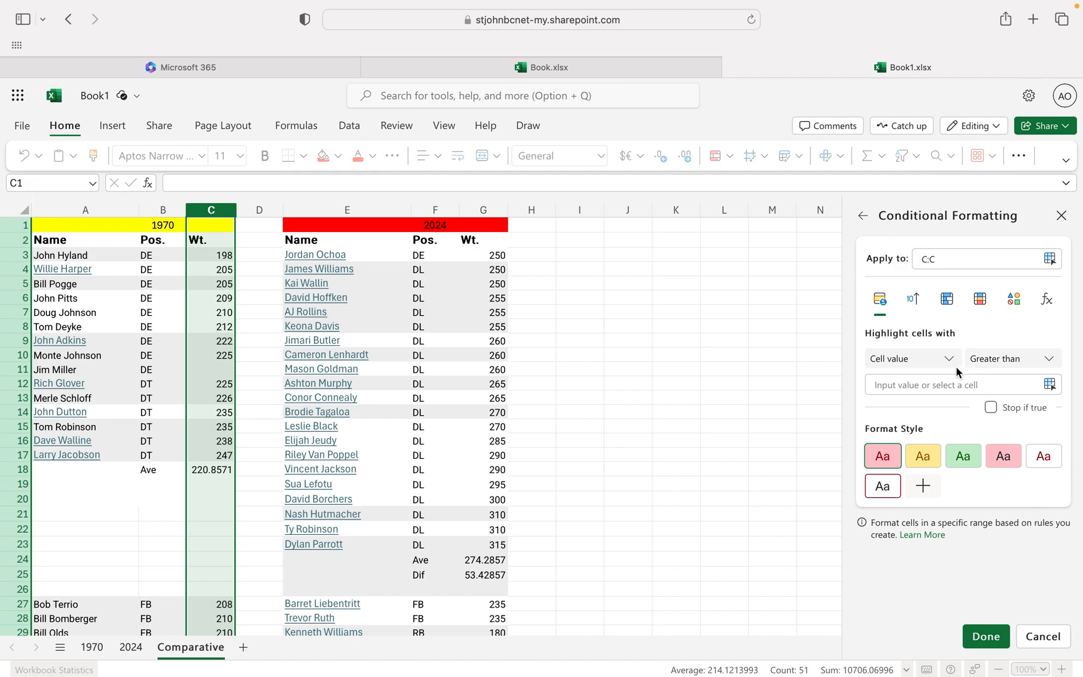
{"action": "left_click", "coordinate": [1031, 365]}
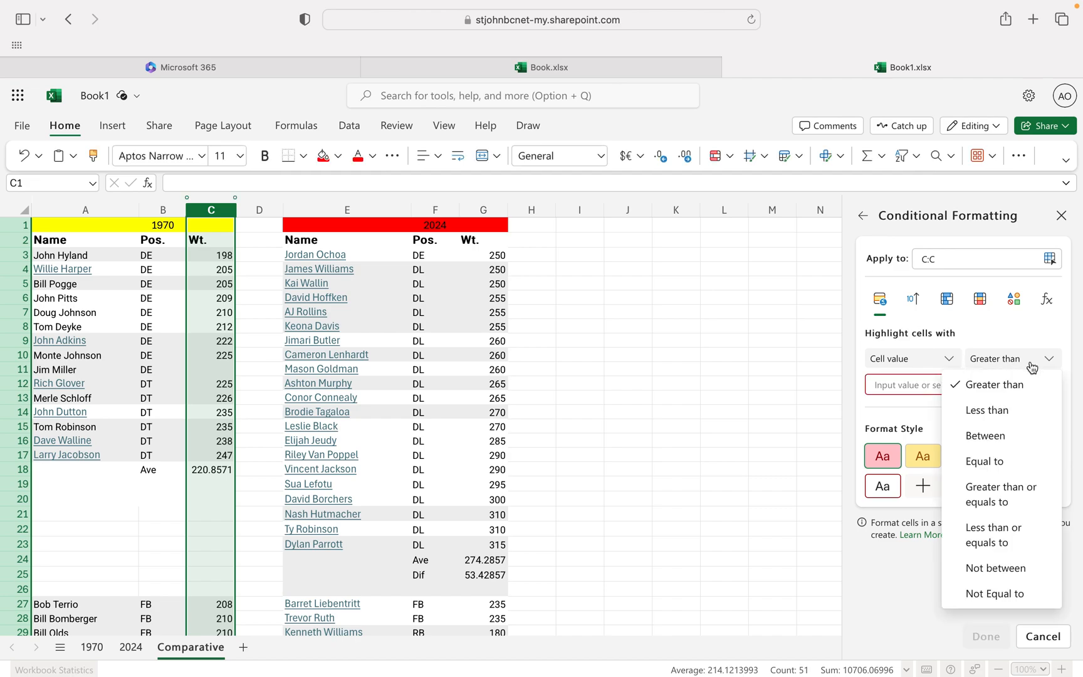
{"action": "left_click", "coordinate": [995, 410]}
{"action": "left_click", "coordinate": [932, 385]}
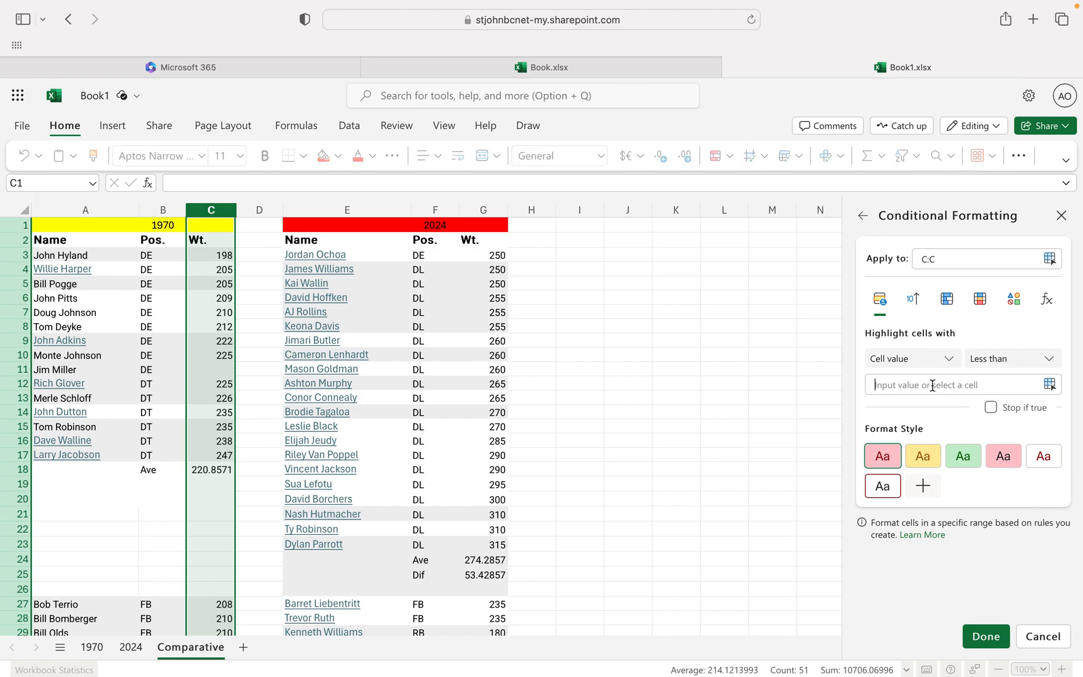
{"action": "type", "text": "200"}
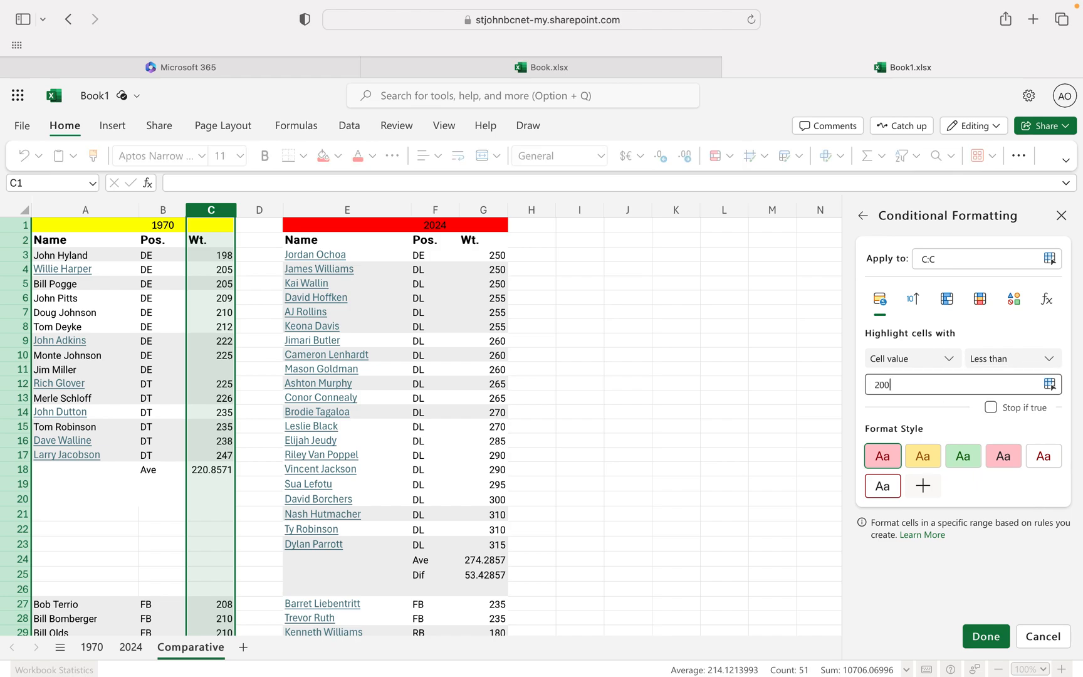
{"action": "left_click", "coordinate": [965, 458]}
{"action": "left_click", "coordinate": [988, 635]}
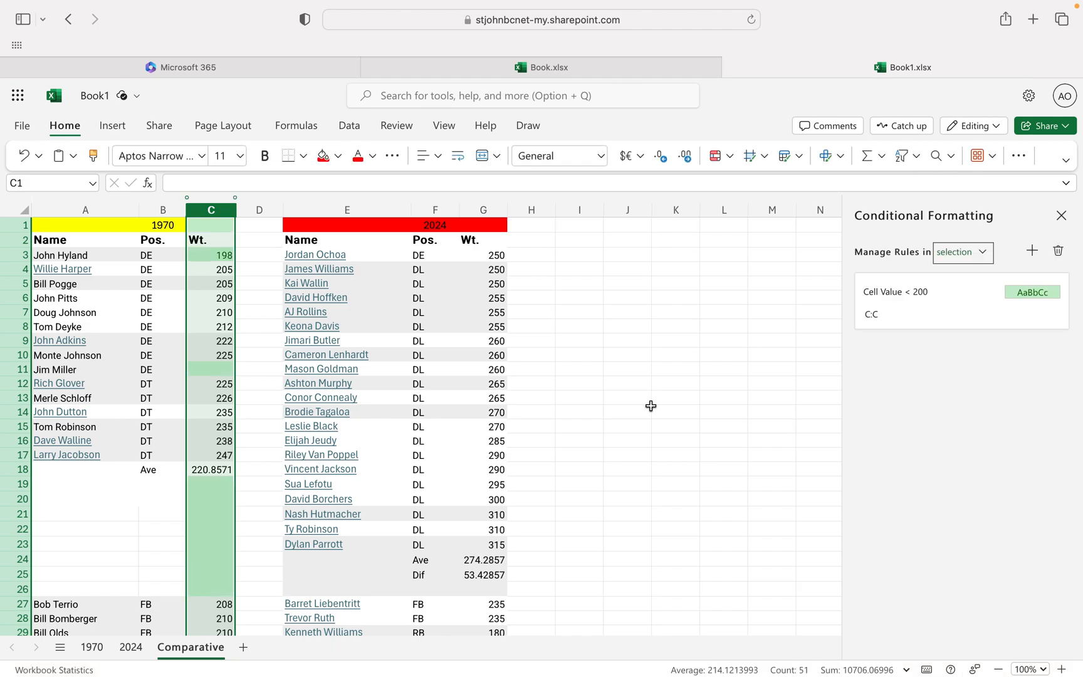
Add a conditional formatting rule to the 2024 weight column G that highlights cell values less than 200 in the green style.
{"action": "left_click", "coordinate": [483, 210]}
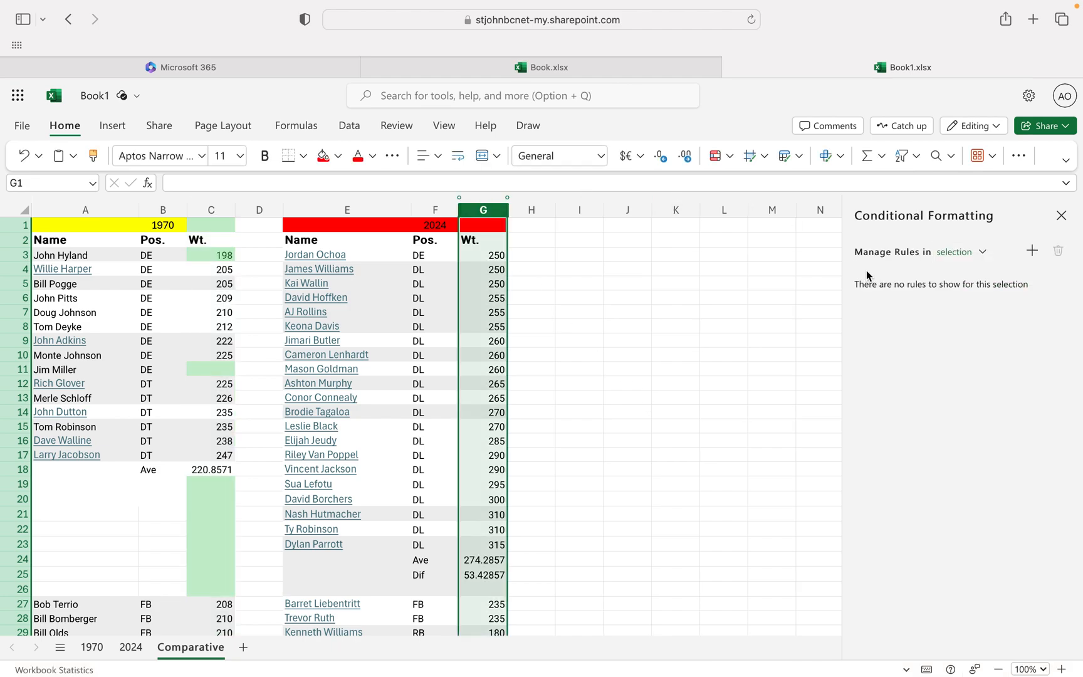
{"action": "left_click", "coordinate": [1032, 251]}
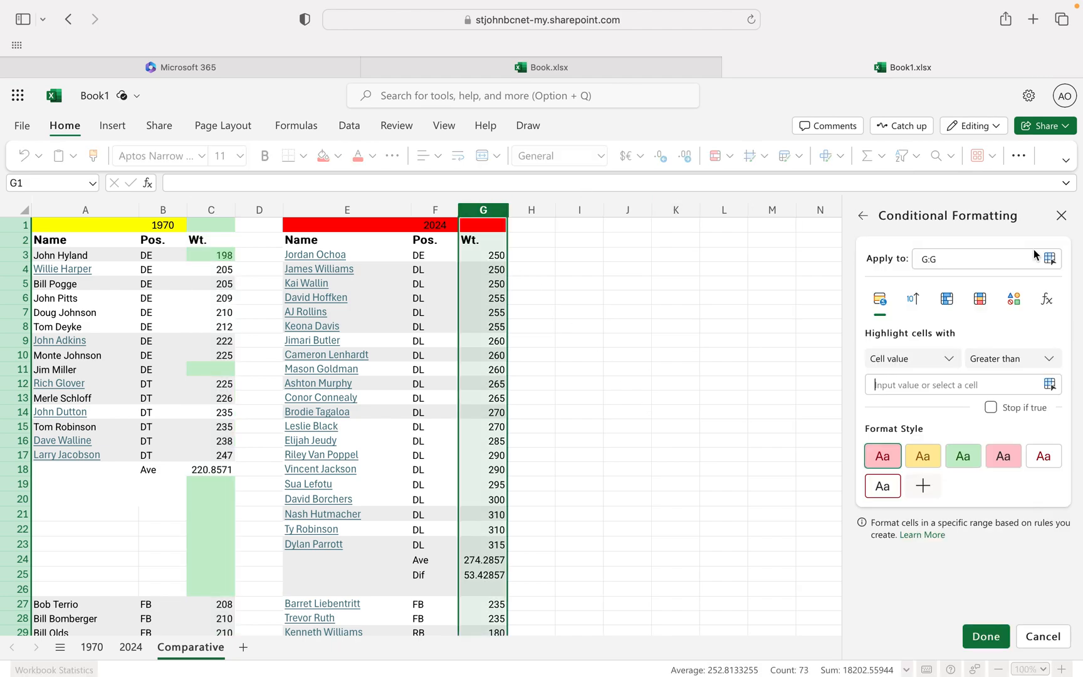
{"action": "left_click", "coordinate": [999, 360]}
{"action": "left_click", "coordinate": [991, 409]}
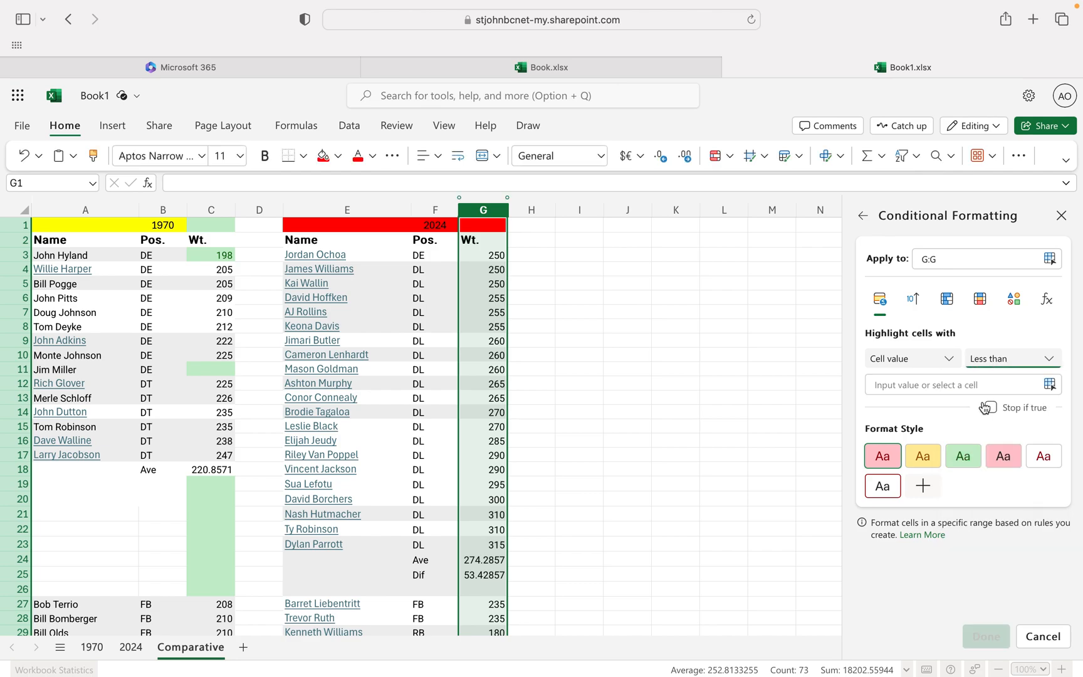
{"action": "left_click", "coordinate": [928, 384]}
{"action": "type", "text": "200"}
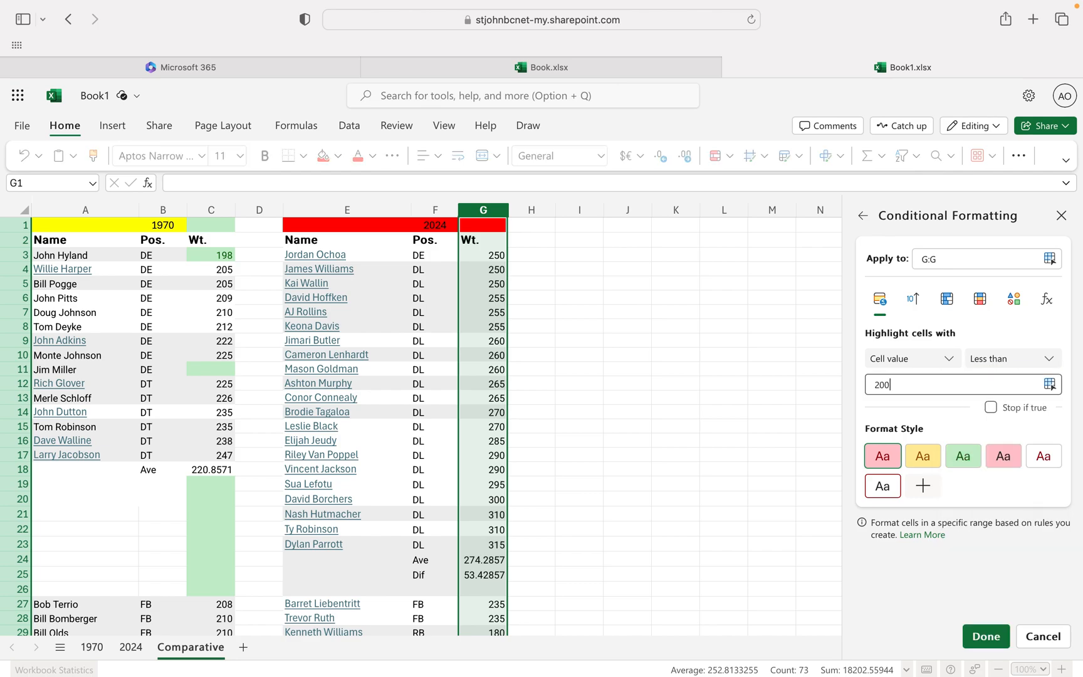
{"action": "left_click", "coordinate": [963, 454]}
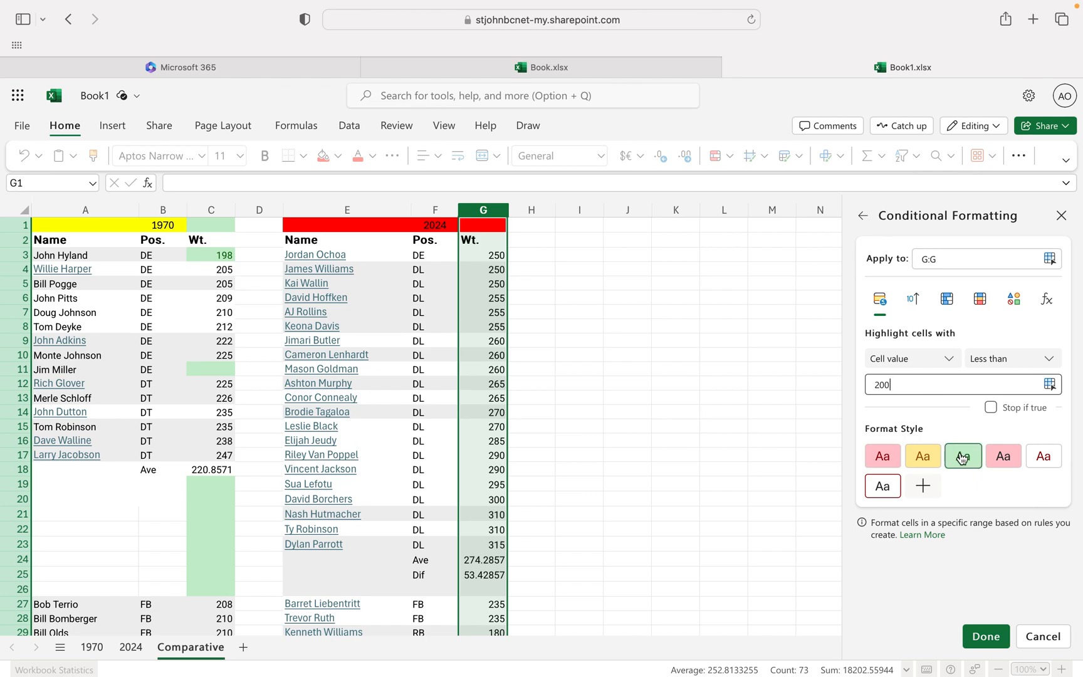
{"action": "left_click", "coordinate": [985, 637]}
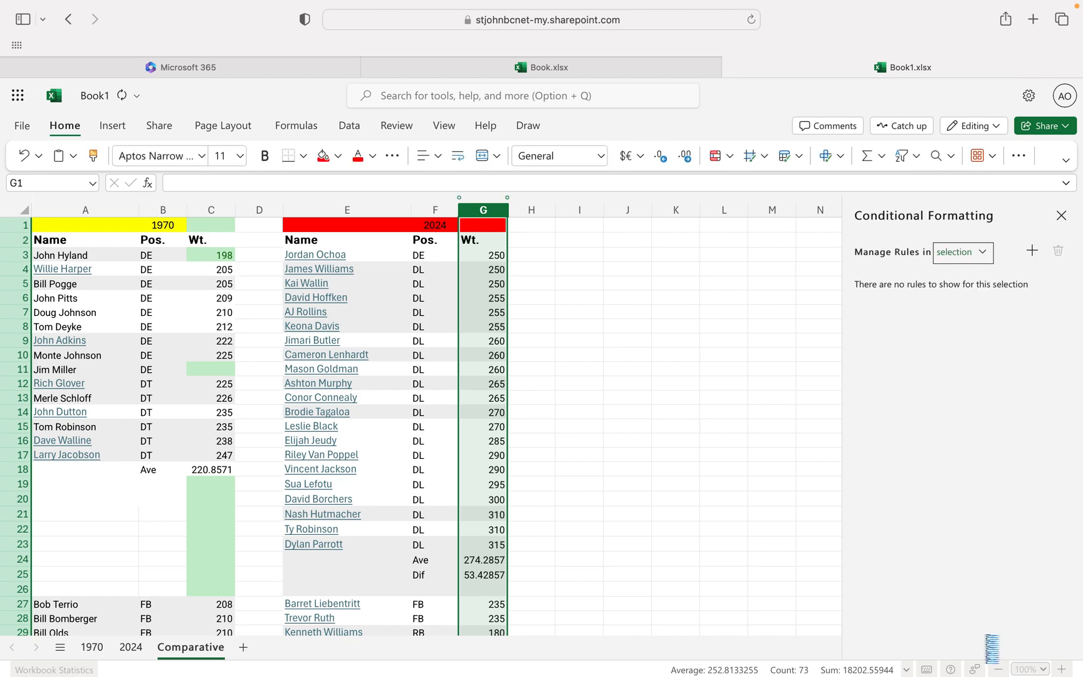
{"action": "left_click", "coordinate": [691, 467]}
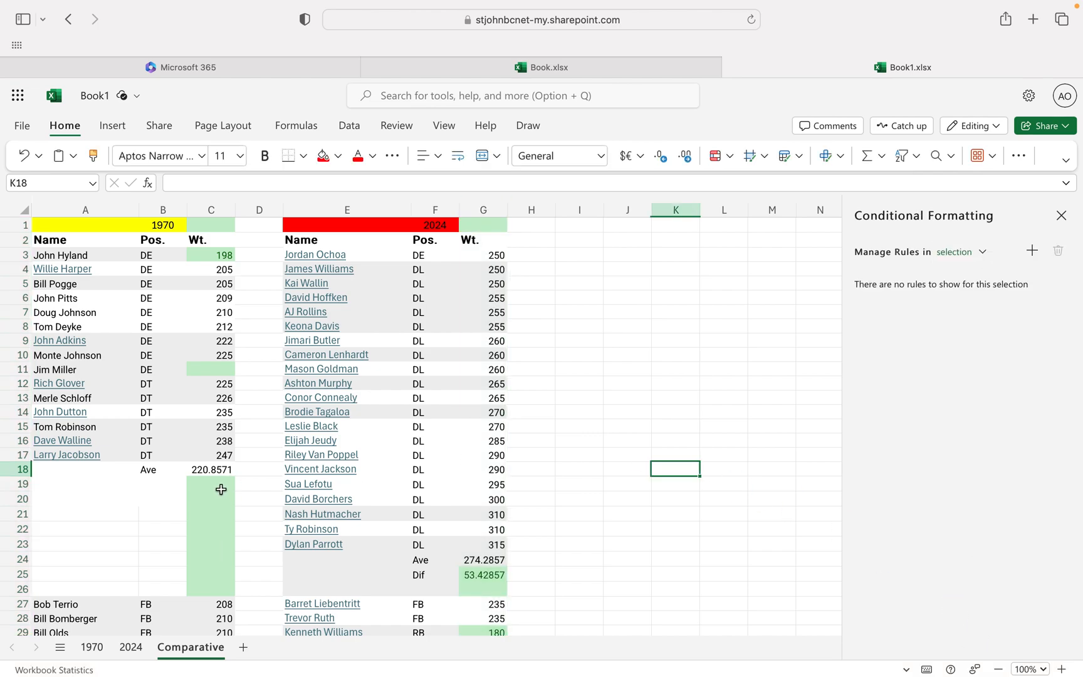
{"action": "scroll", "coordinate": [223, 503], "scroll_direction": "down", "scroll_amount": 1}
{"action": "scroll", "coordinate": [222, 504], "scroll_direction": "up", "scroll_amount": 1}
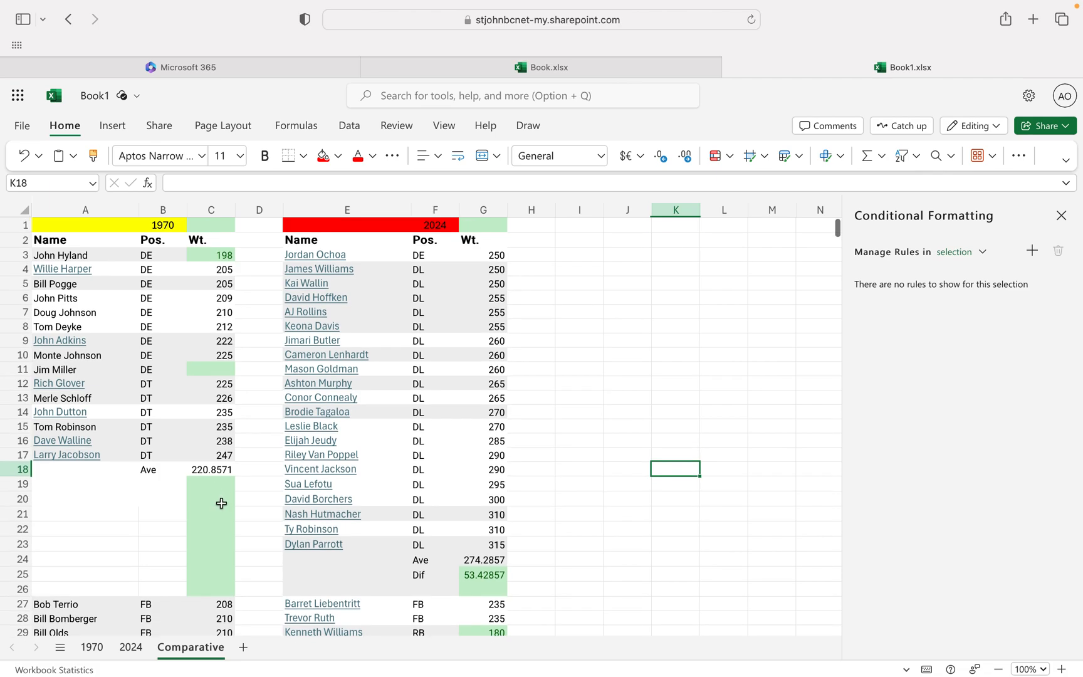
{"action": "left_click", "coordinate": [211, 209]}
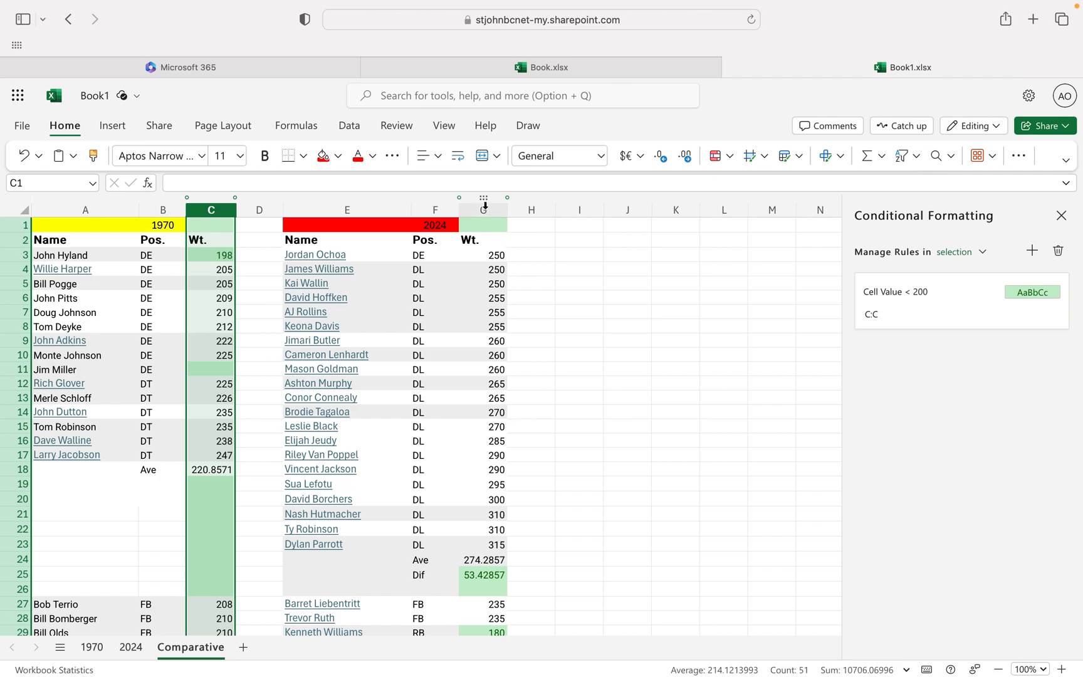
{"action": "left_click", "coordinate": [485, 209], "text": "shift"}
{"action": "left_click", "coordinate": [531, 239]}
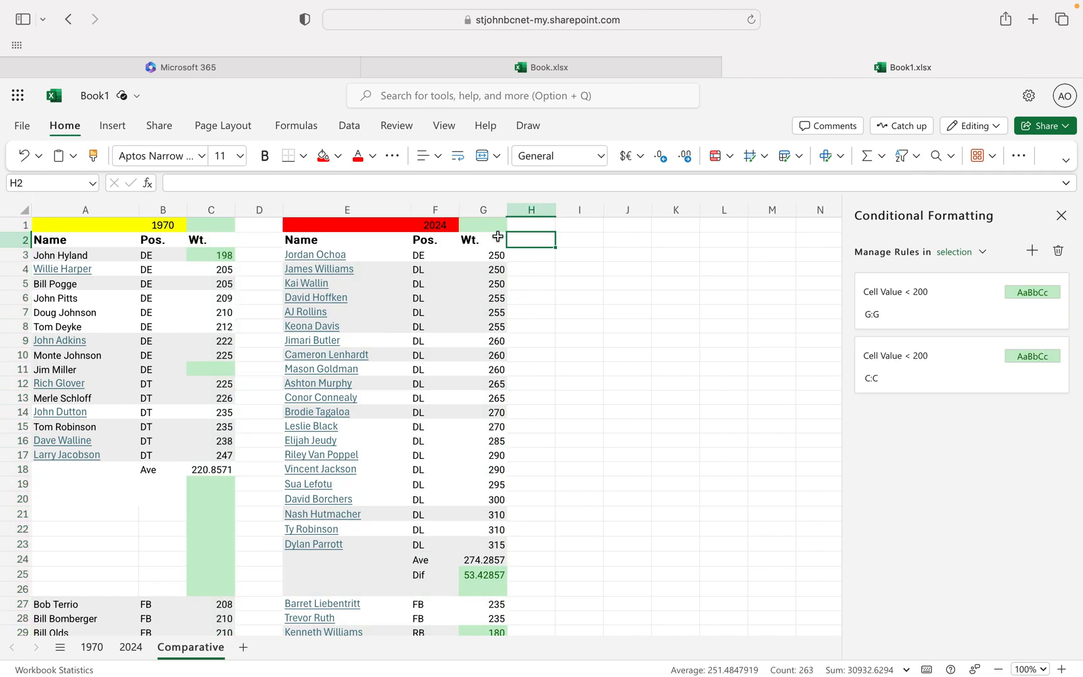
{"action": "left_click", "coordinate": [230, 208]}
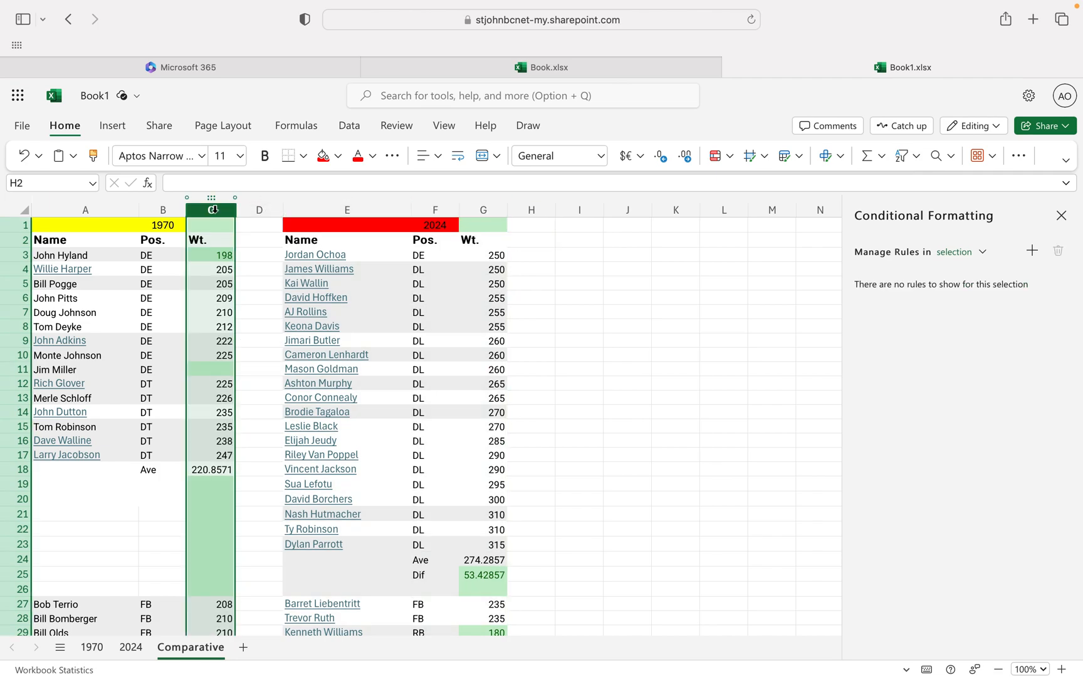
{"action": "left_click", "coordinate": [481, 208], "text": "super"}
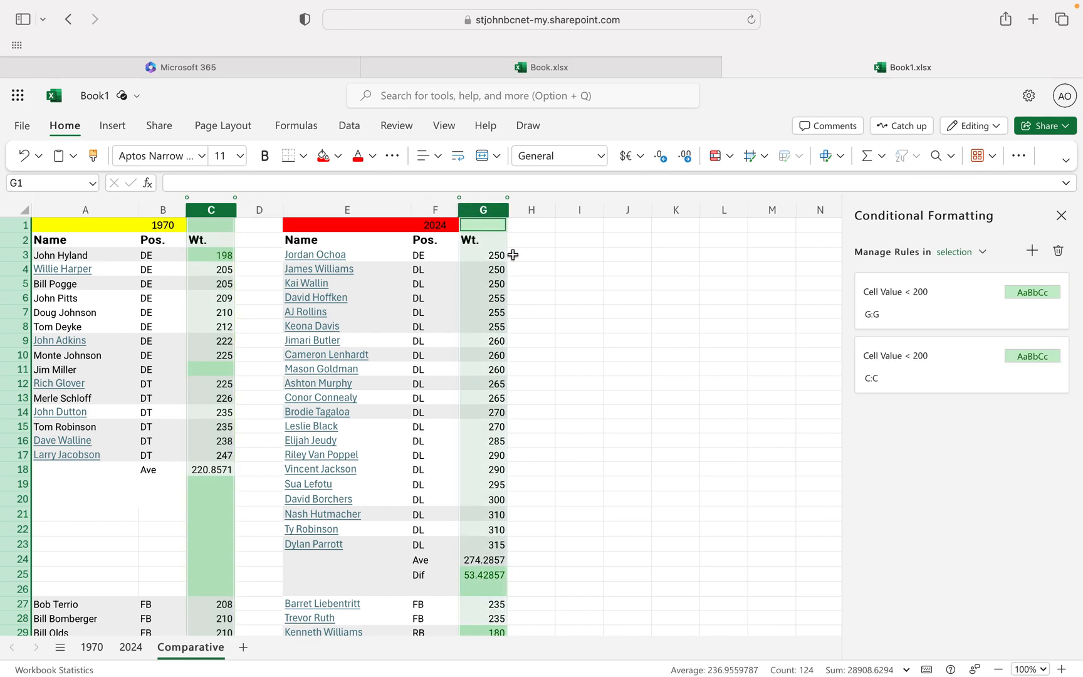
{"action": "left_click", "coordinate": [629, 306]}
{"action": "left_click", "coordinate": [211, 209]}
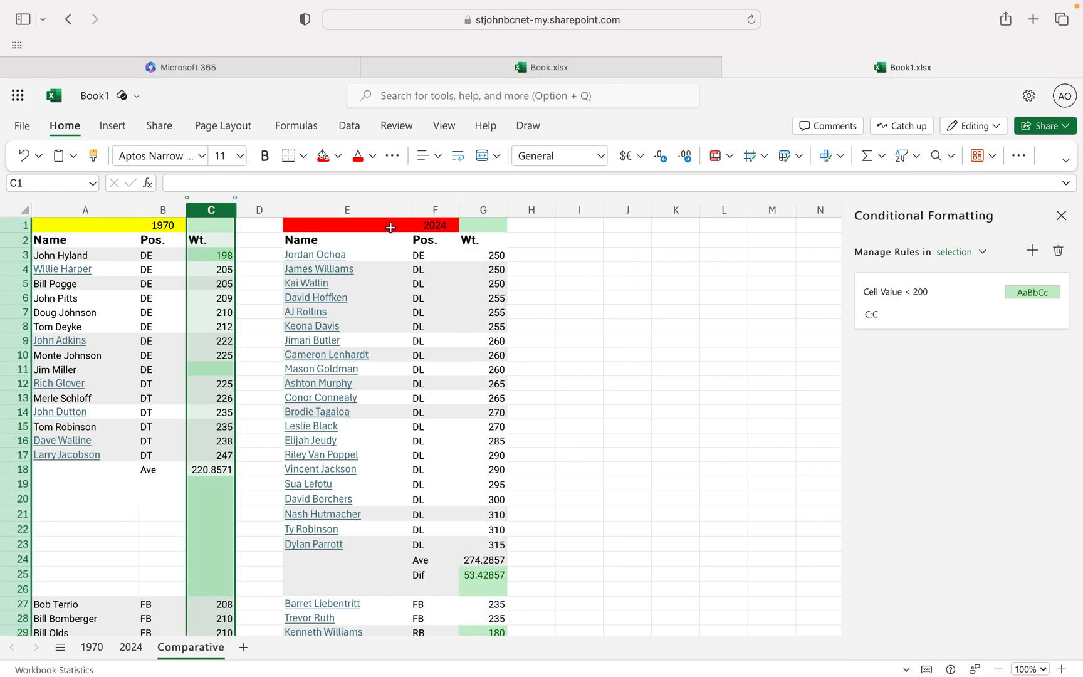
{"action": "left_click", "coordinate": [482, 209], "text": "super"}
{"action": "left_click", "coordinate": [259, 209], "text": "shift"}
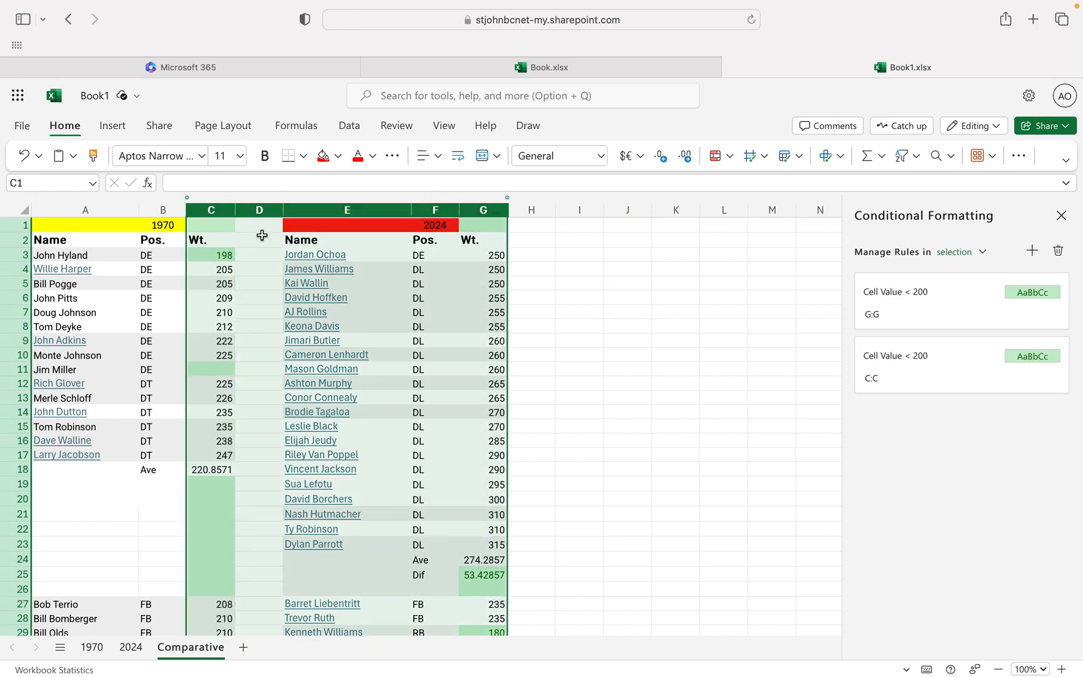
{"action": "left_click", "coordinate": [593, 299]}
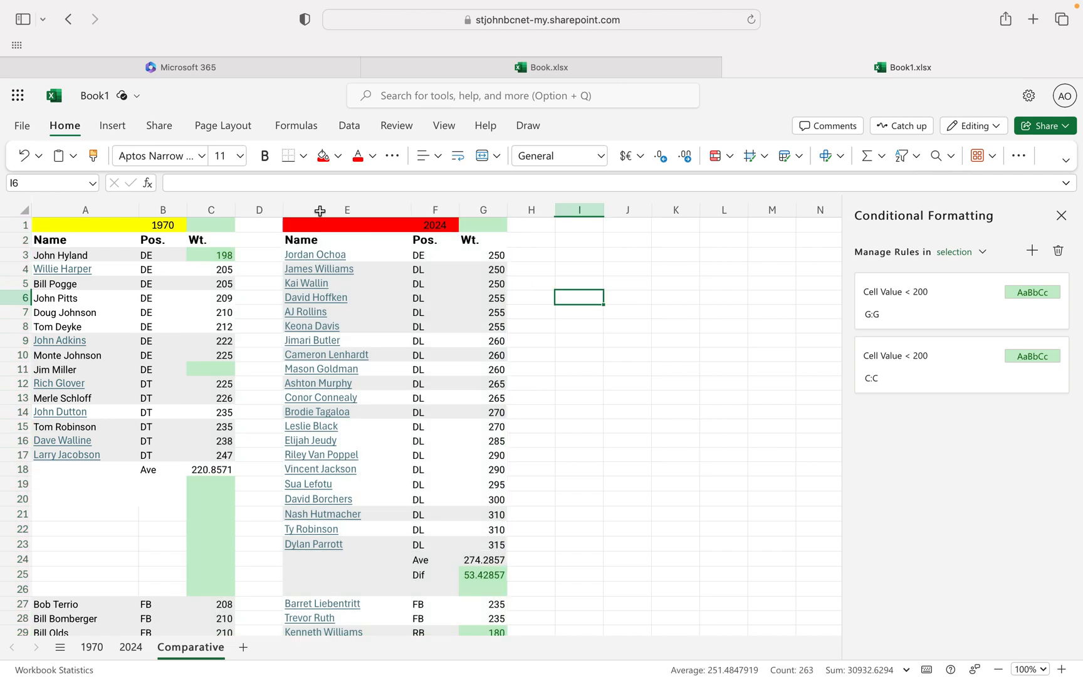
Add a conditional formatting rule to weight columns C and G together that highlights cell values between 201 and 250 in the yellow style.
{"action": "left_click", "coordinate": [215, 205]}
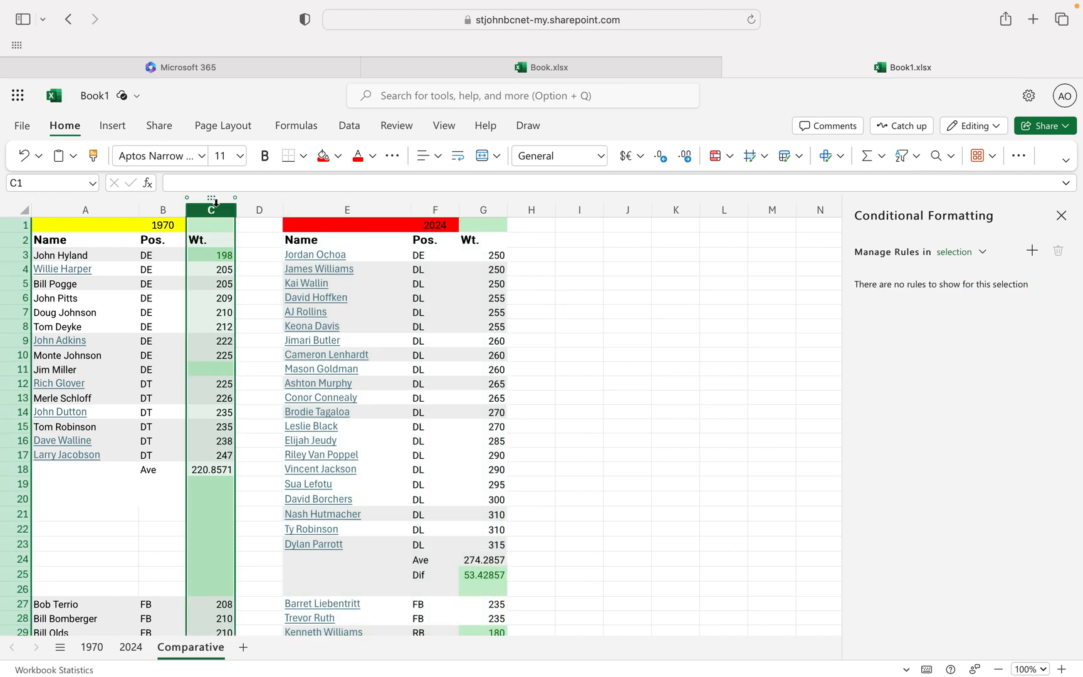
{"action": "left_click", "coordinate": [481, 209], "text": "super"}
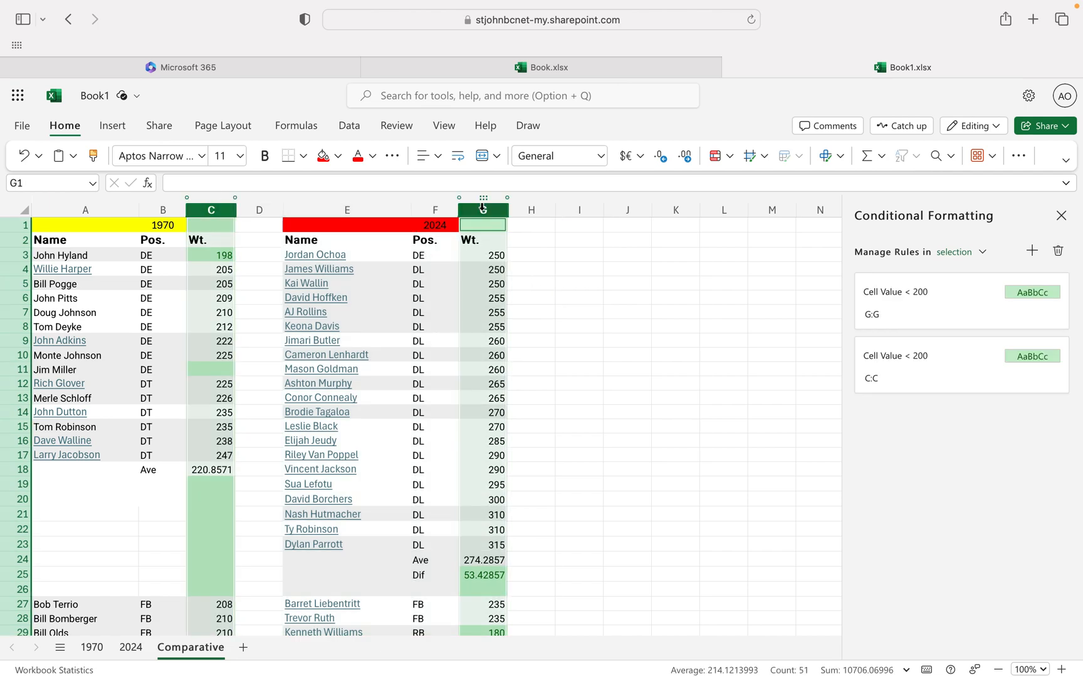
{"action": "left_click", "coordinate": [1032, 257]}
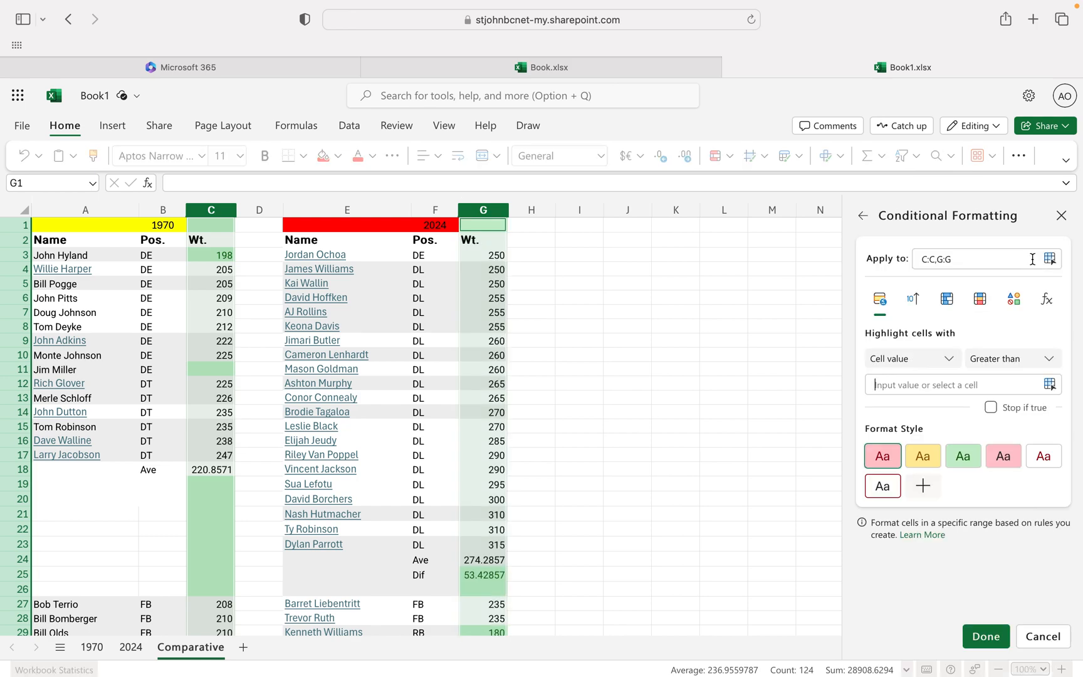
{"action": "left_click", "coordinate": [1003, 363]}
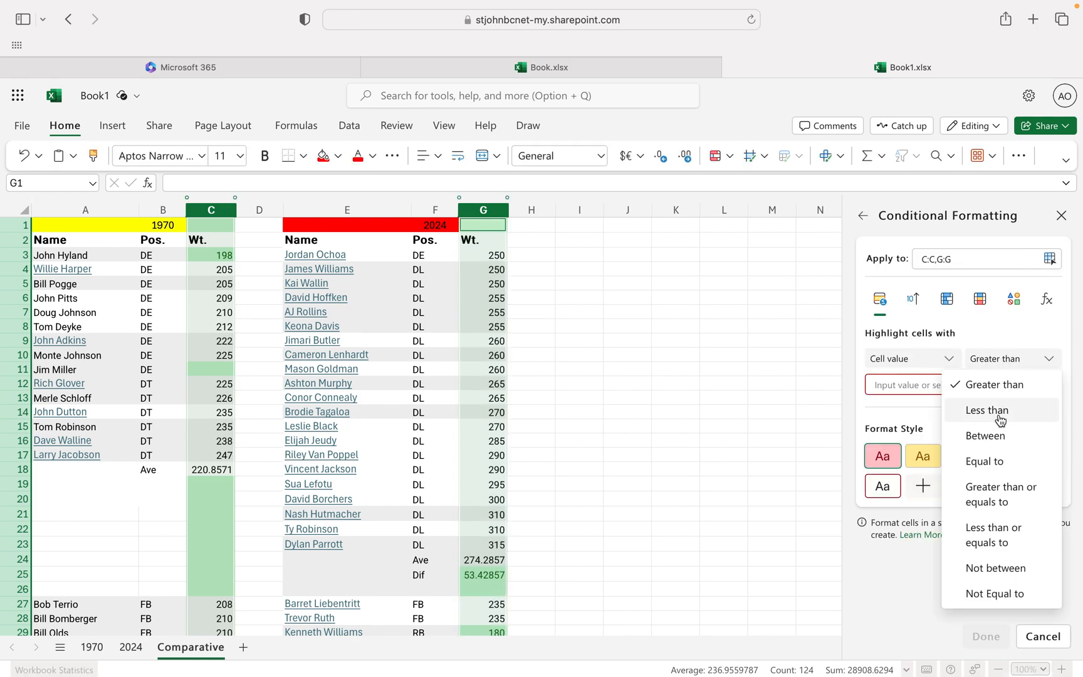
{"action": "left_click", "coordinate": [985, 435]}
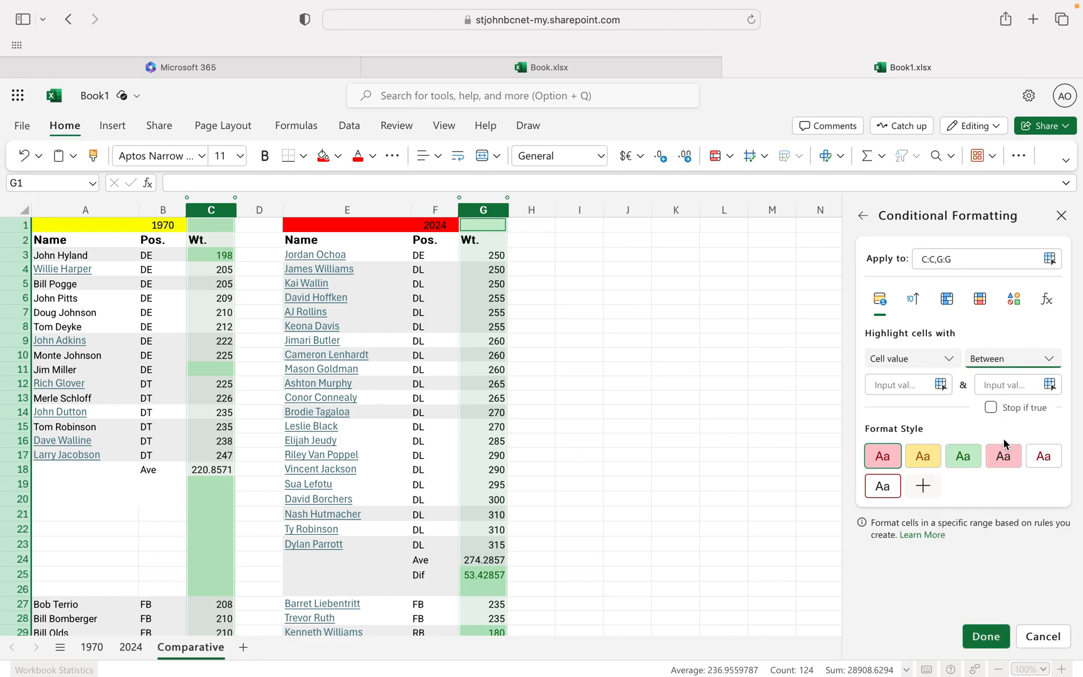
{"action": "left_click", "coordinate": [905, 384]}
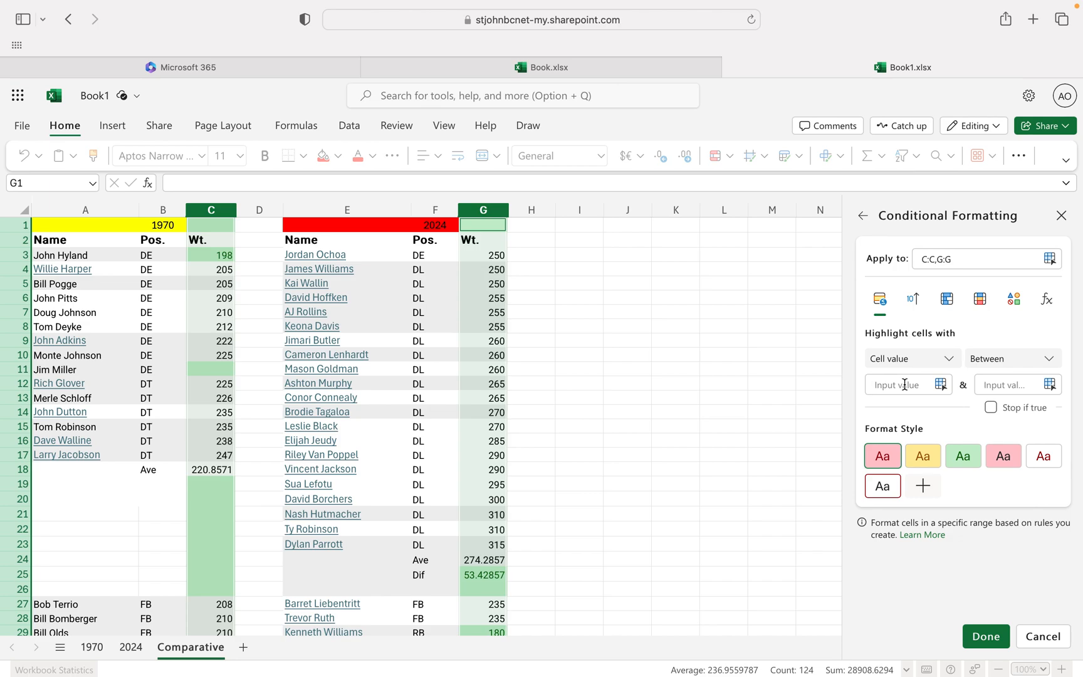
{"action": "type", "text": "201"}
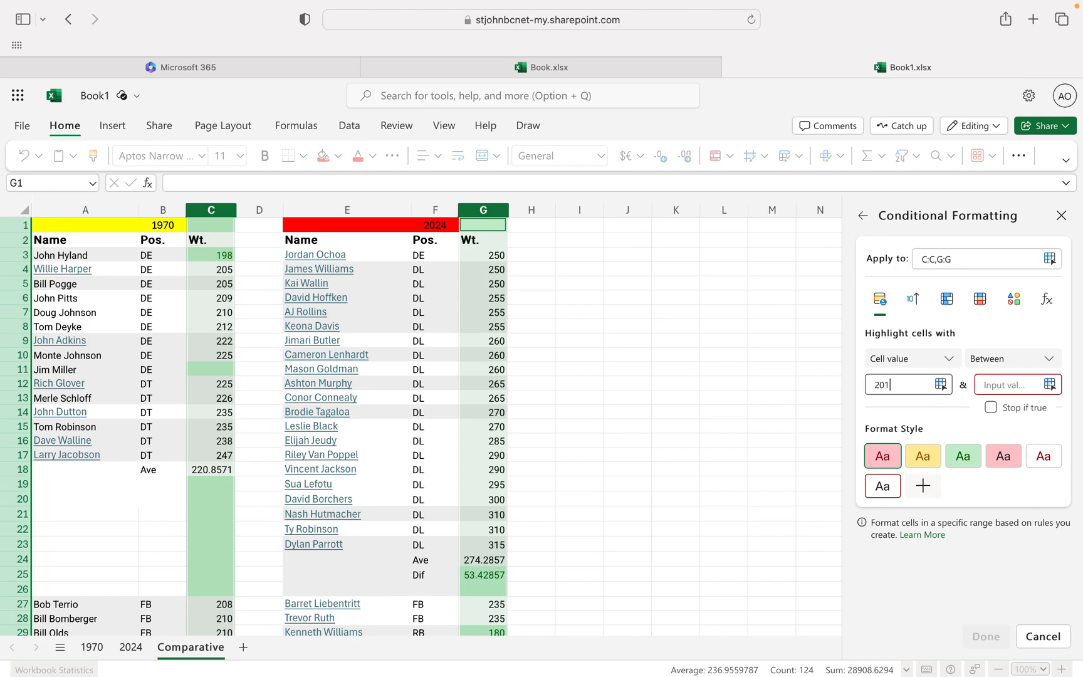
{"action": "left_click", "coordinate": [999, 383]}
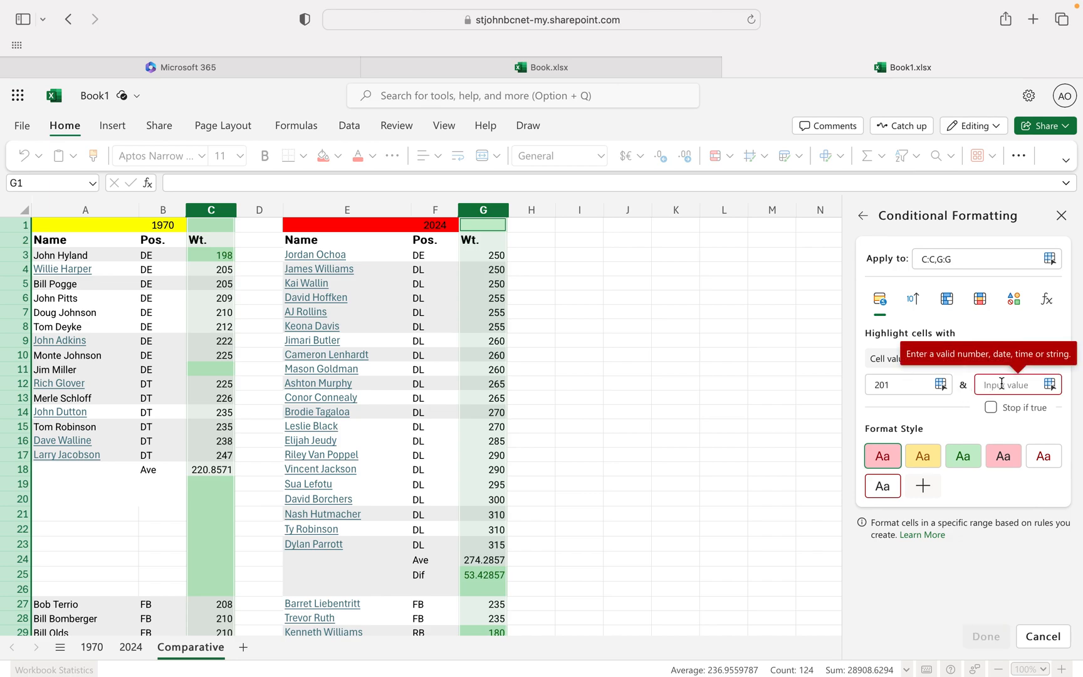
{"action": "type", "text": "250"}
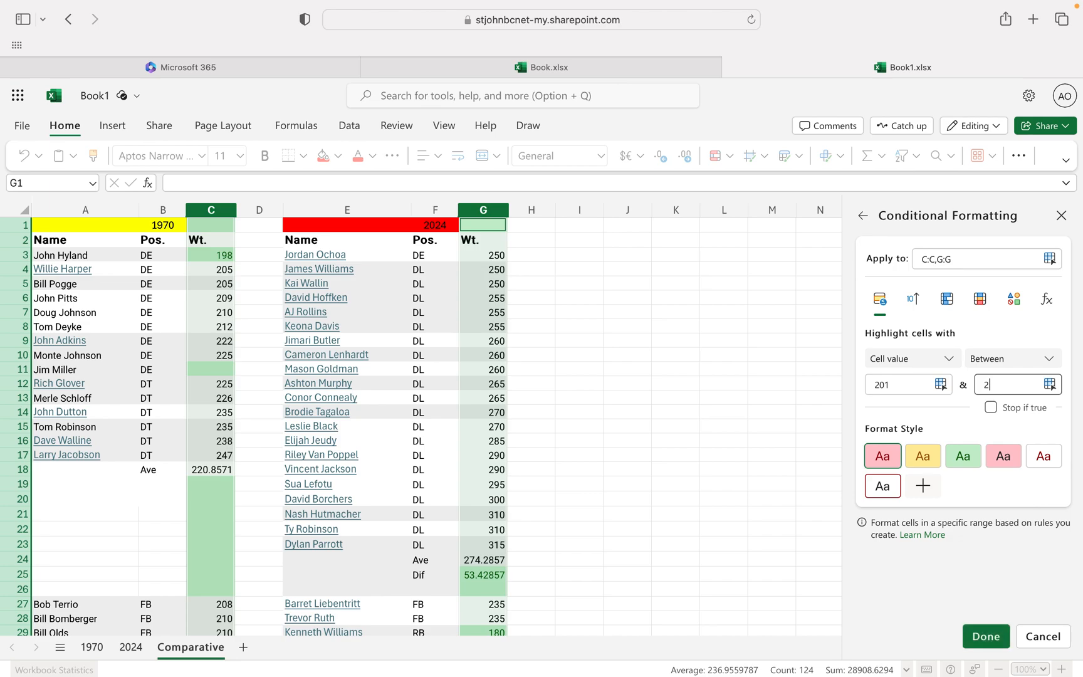
{"action": "left_click", "coordinate": [922, 462]}
{"action": "left_click", "coordinate": [986, 636]}
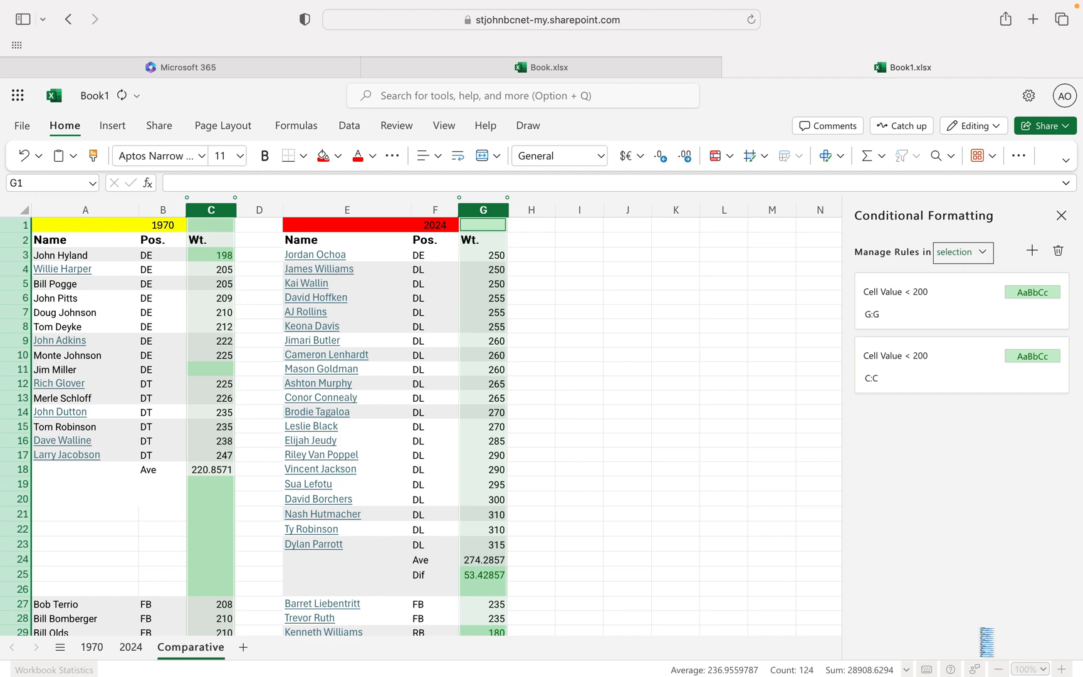
Add a conditional formatting rule to columns C and G that highlights cell values greater than 250 in the light red style.
{"action": "scroll", "coordinate": [518, 437], "scroll_direction": "down", "scroll_amount": 10}
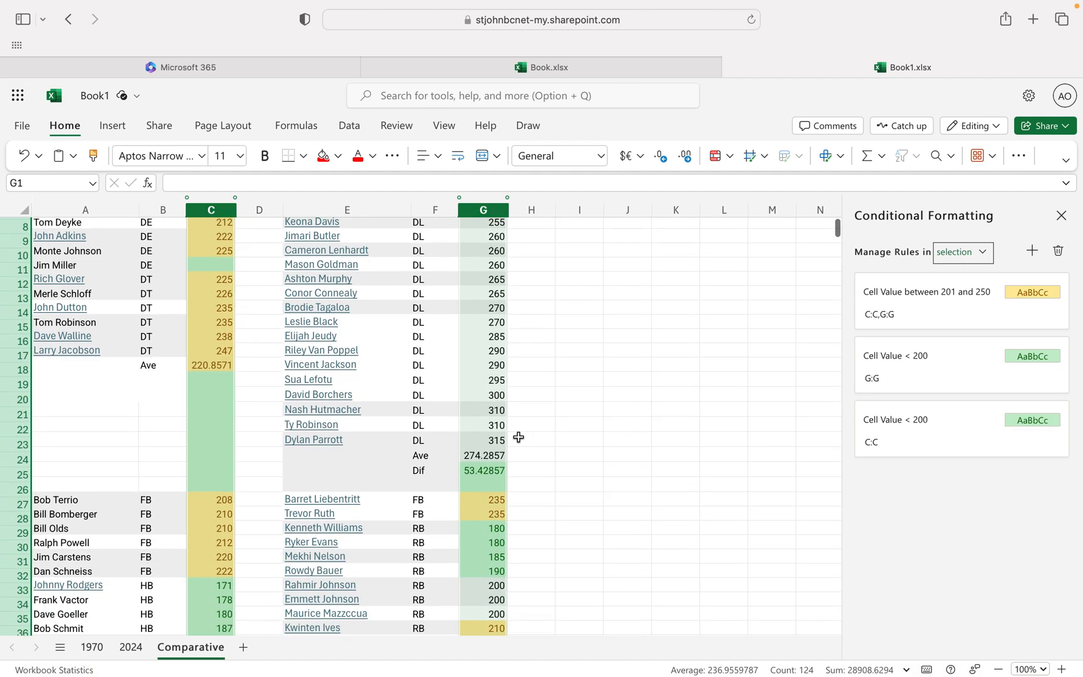
{"action": "scroll", "coordinate": [519, 439], "scroll_direction": "down", "scroll_amount": 15}
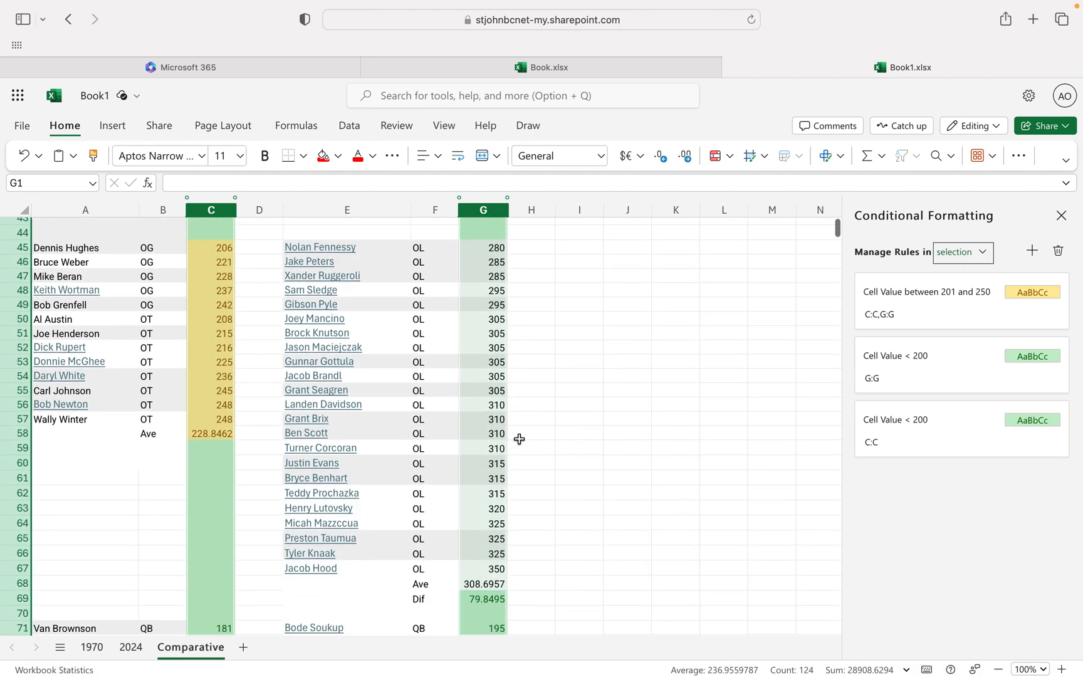
{"action": "scroll", "coordinate": [519, 439], "scroll_direction": "up", "scroll_amount": 20}
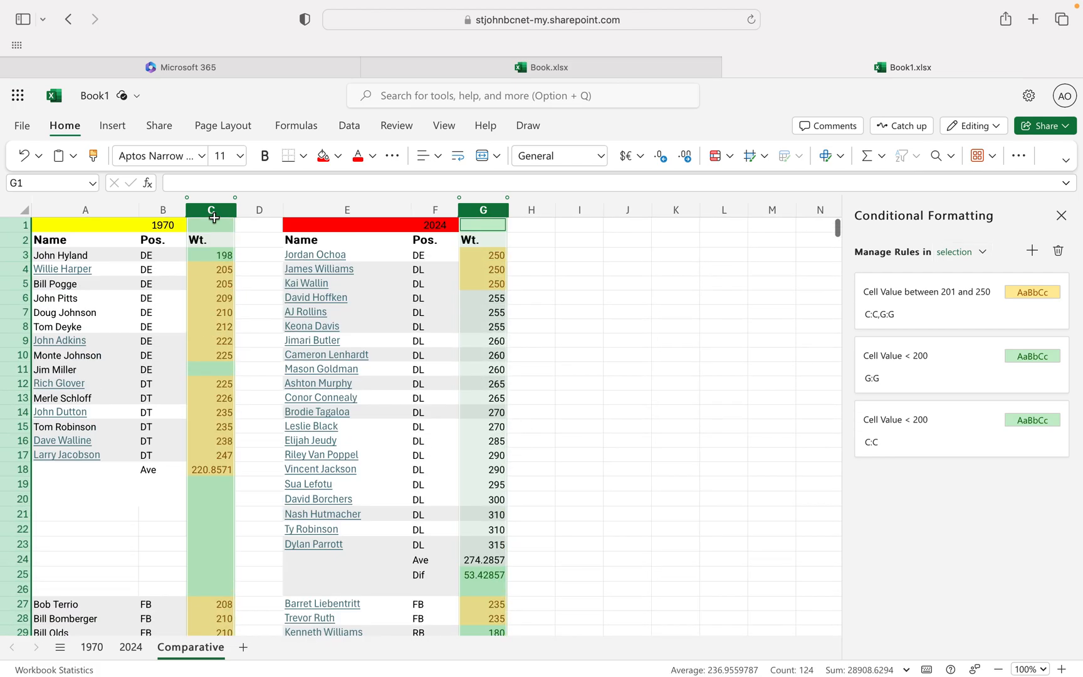
{"action": "left_click", "coordinate": [1034, 259]}
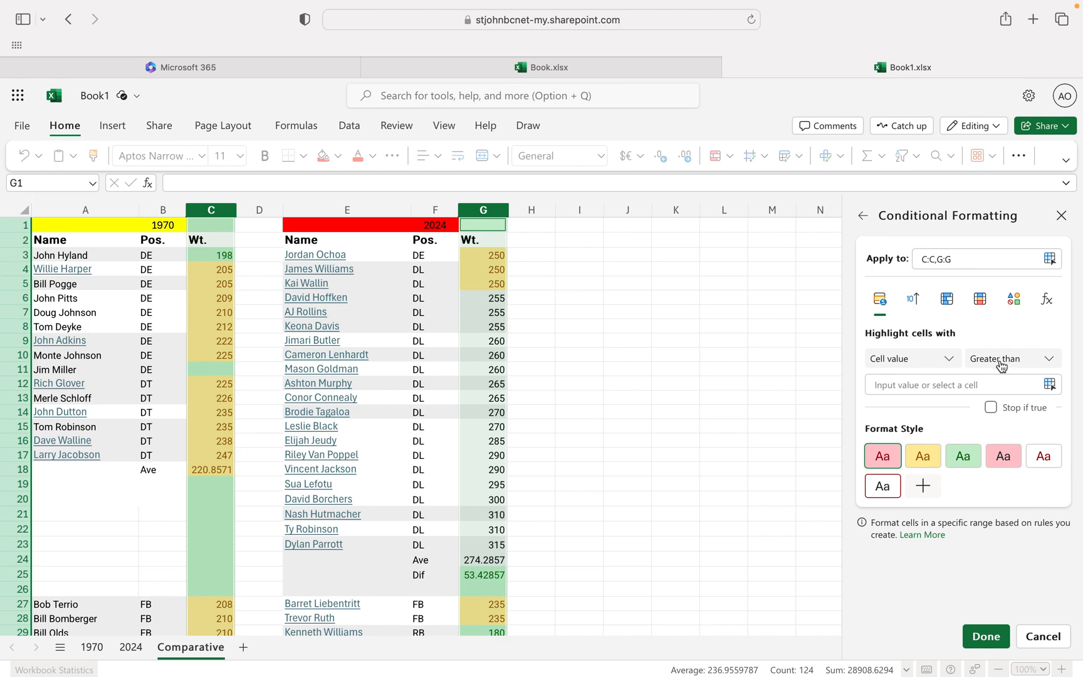
{"action": "type", "text": "250"}
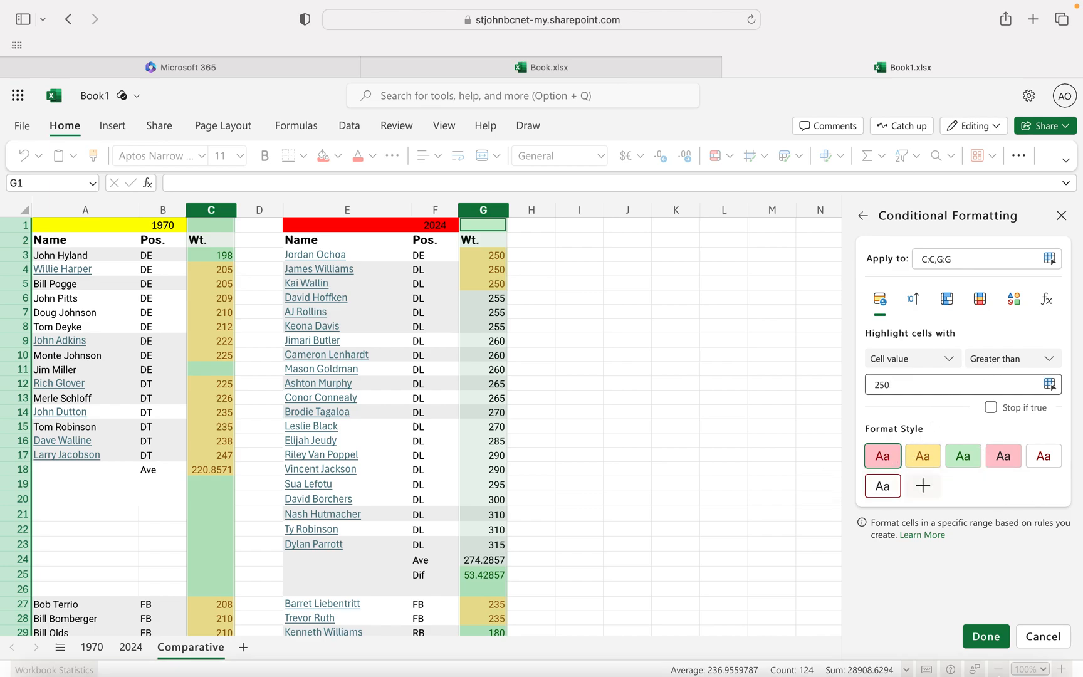
{"action": "left_click", "coordinate": [987, 636]}
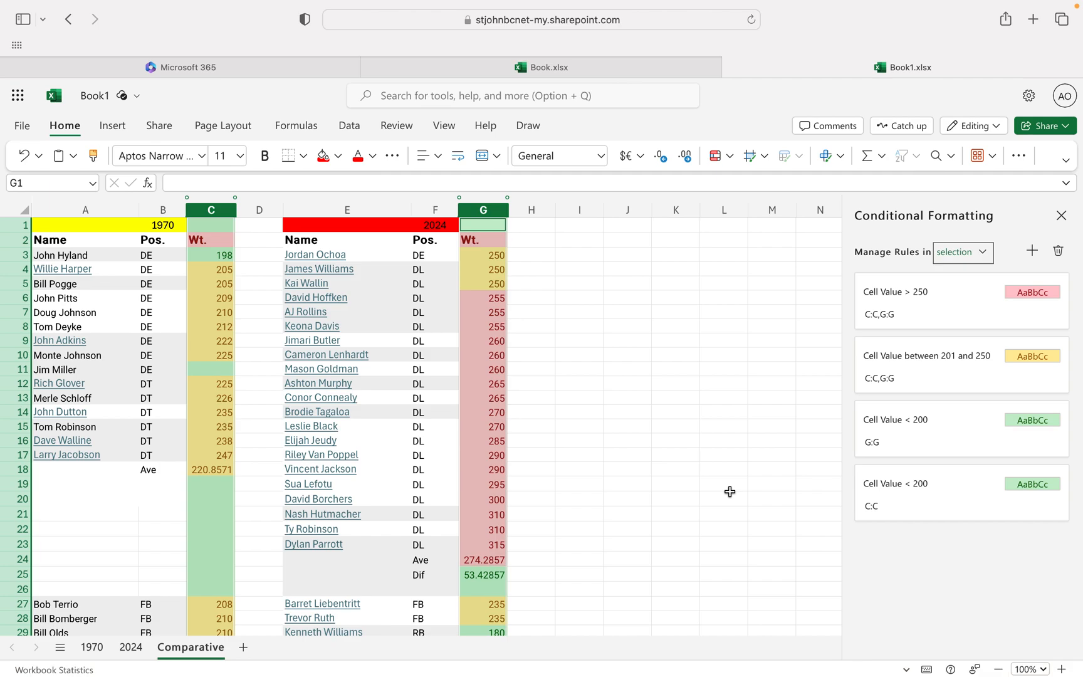
{"action": "left_click", "coordinate": [679, 468]}
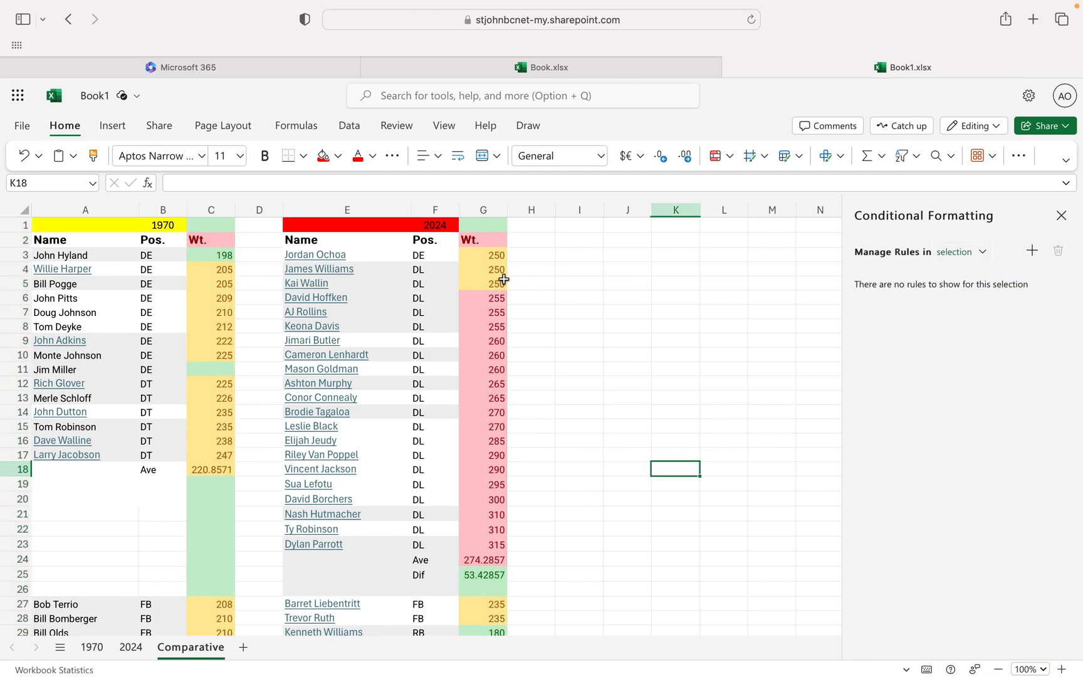
Edit the yellow between rule on columns C and G so its lower limit is 200.
{"action": "scroll", "coordinate": [496, 490], "scroll_direction": "down", "scroll_amount": 5}
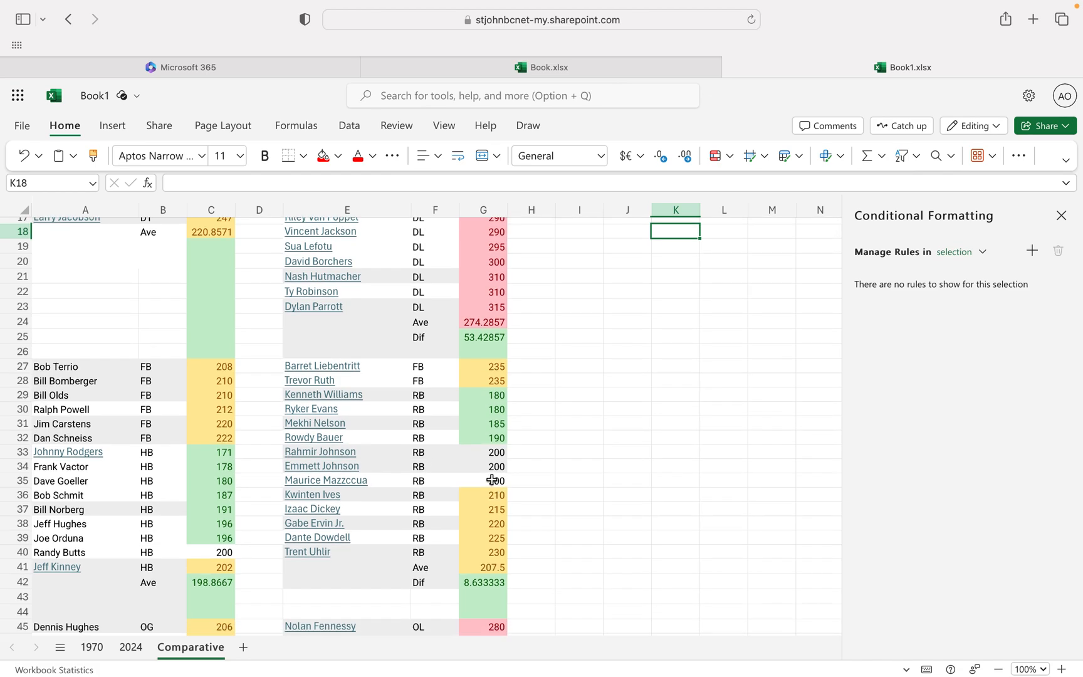
{"action": "scroll", "coordinate": [492, 480], "scroll_direction": "up", "scroll_amount": 5}
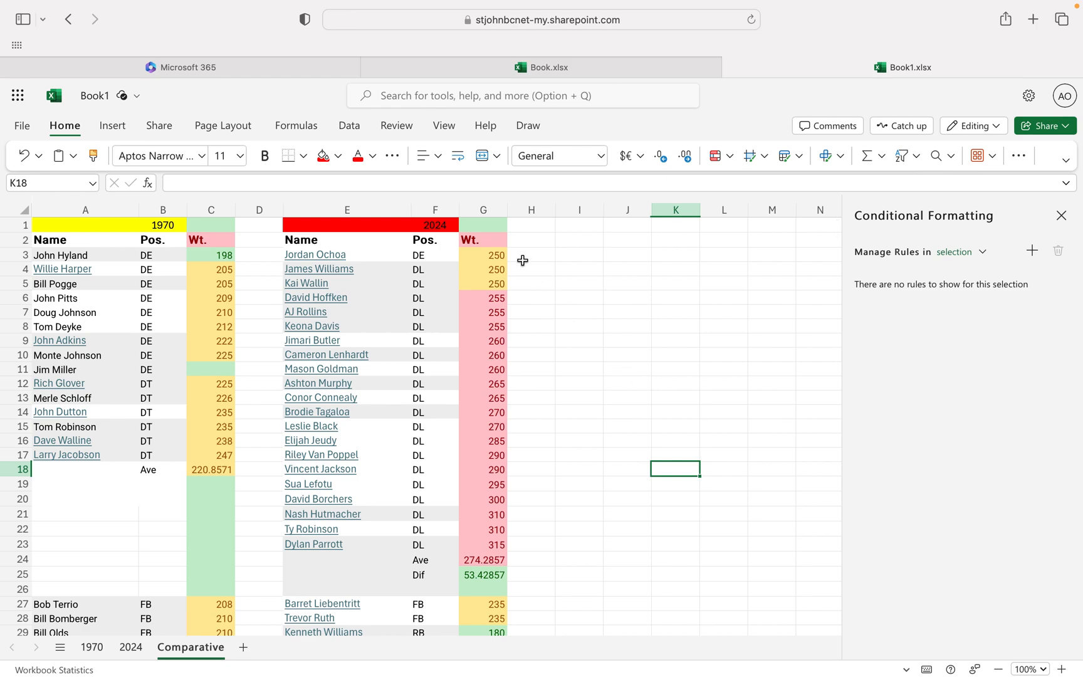
{"action": "left_click", "coordinate": [220, 208]}
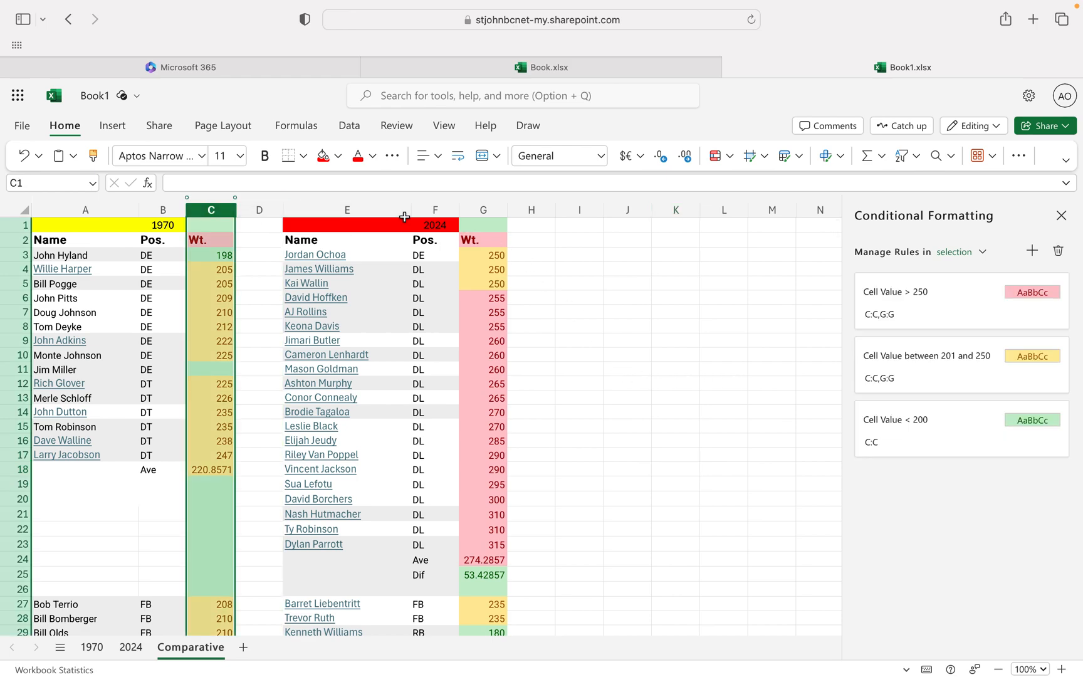
{"action": "left_click", "coordinate": [478, 208], "text": "super"}
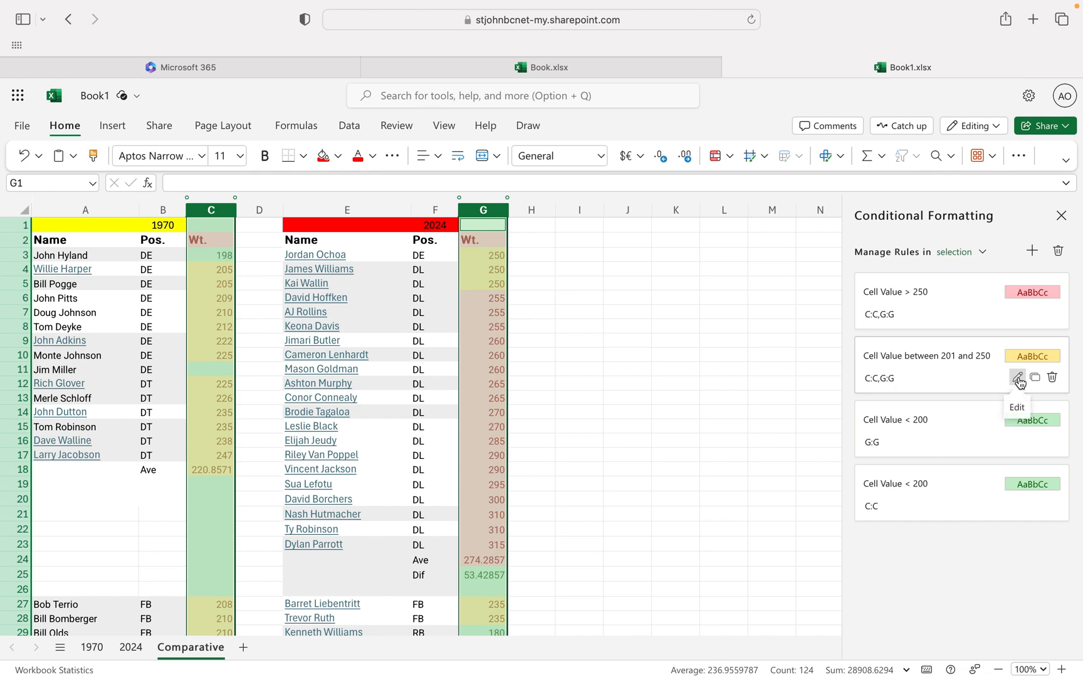
{"action": "left_click", "coordinate": [1019, 379]}
{"action": "left_click", "coordinate": [897, 383]}
{"action": "key", "text": "BackSpace"}
{"action": "left_click", "coordinate": [986, 637]}
{"action": "left_click", "coordinate": [604, 470]}
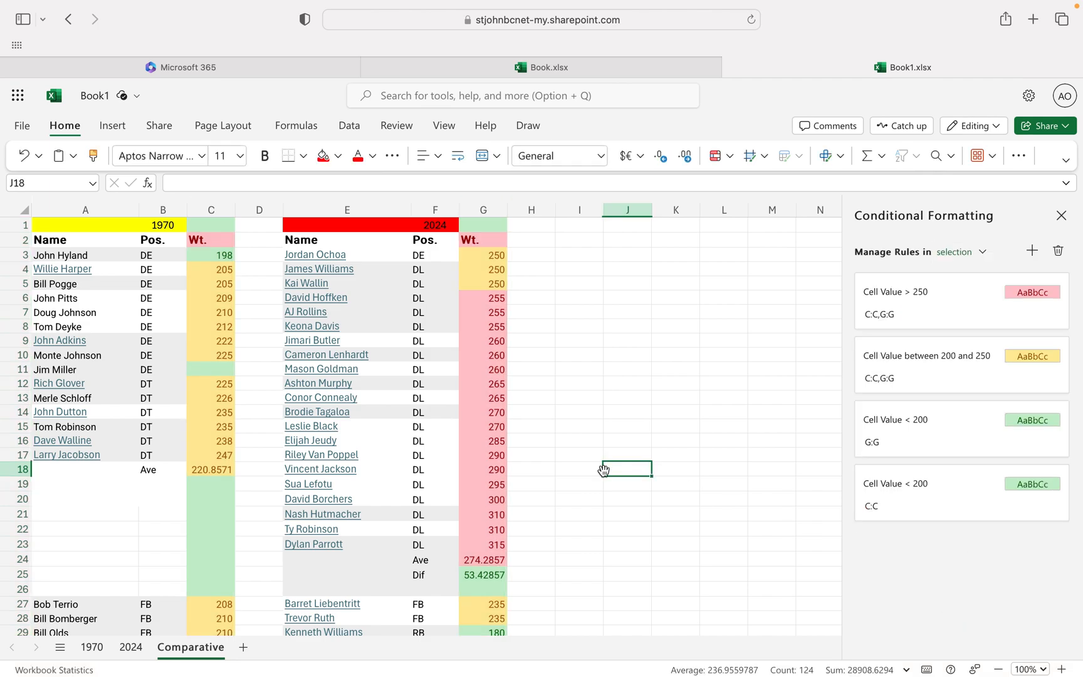
Review the green, yellow and red weight highlighting across all position groups in columns C and G.
{"action": "scroll", "coordinate": [604, 470], "scroll_direction": "down", "scroll_amount": 12}
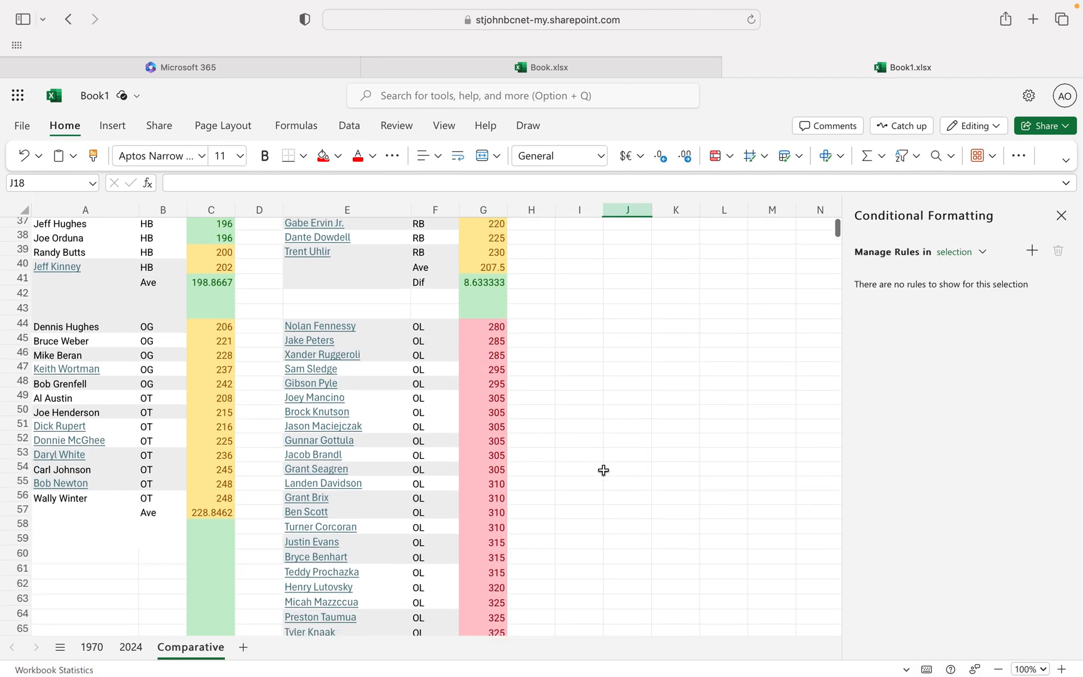
{"action": "scroll", "coordinate": [603, 470], "scroll_direction": "down", "scroll_amount": 10}
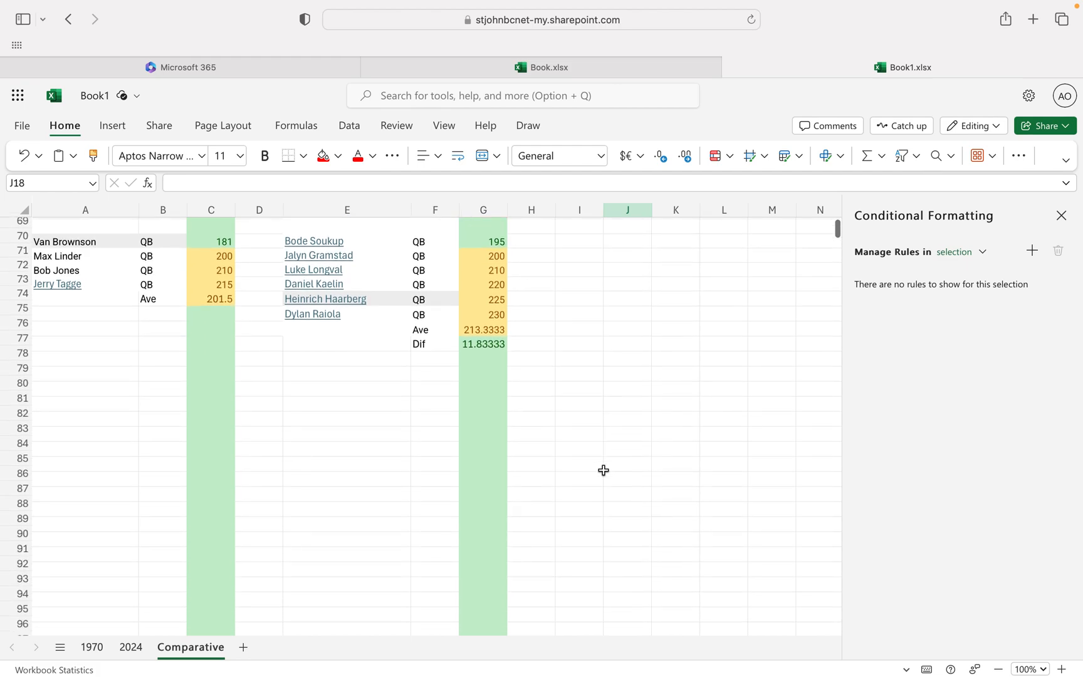
{"action": "scroll", "coordinate": [603, 470], "scroll_direction": "up", "scroll_amount": 7}
{"action": "scroll", "coordinate": [604, 470], "scroll_direction": "down", "scroll_amount": 2}
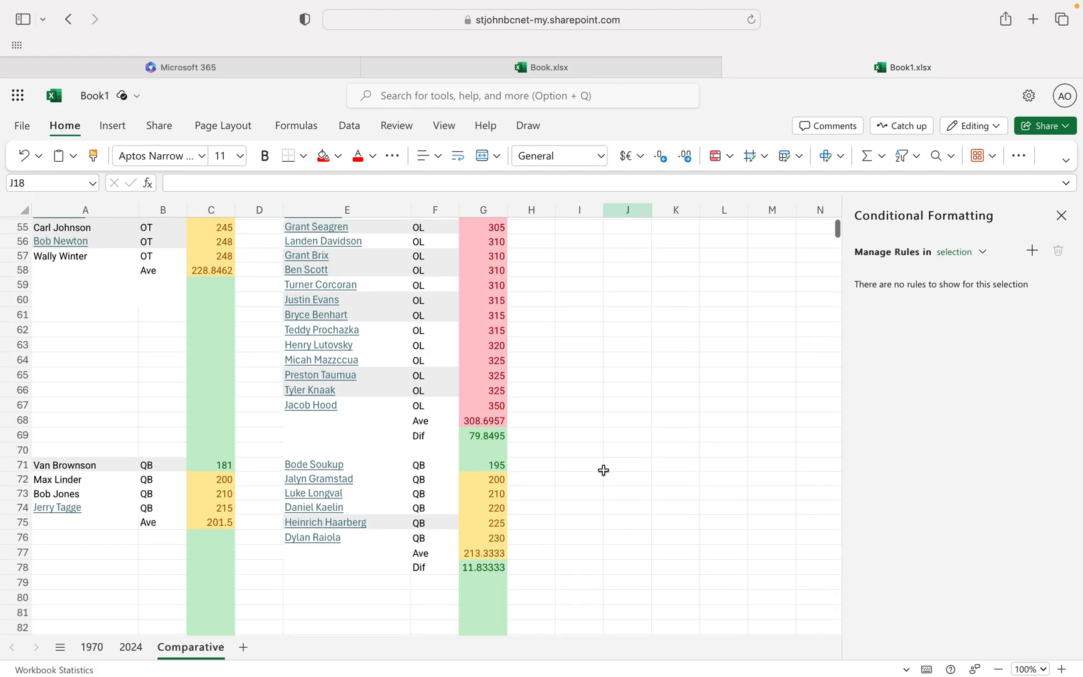
{"action": "scroll", "coordinate": [604, 470], "scroll_direction": "up", "scroll_amount": 4}
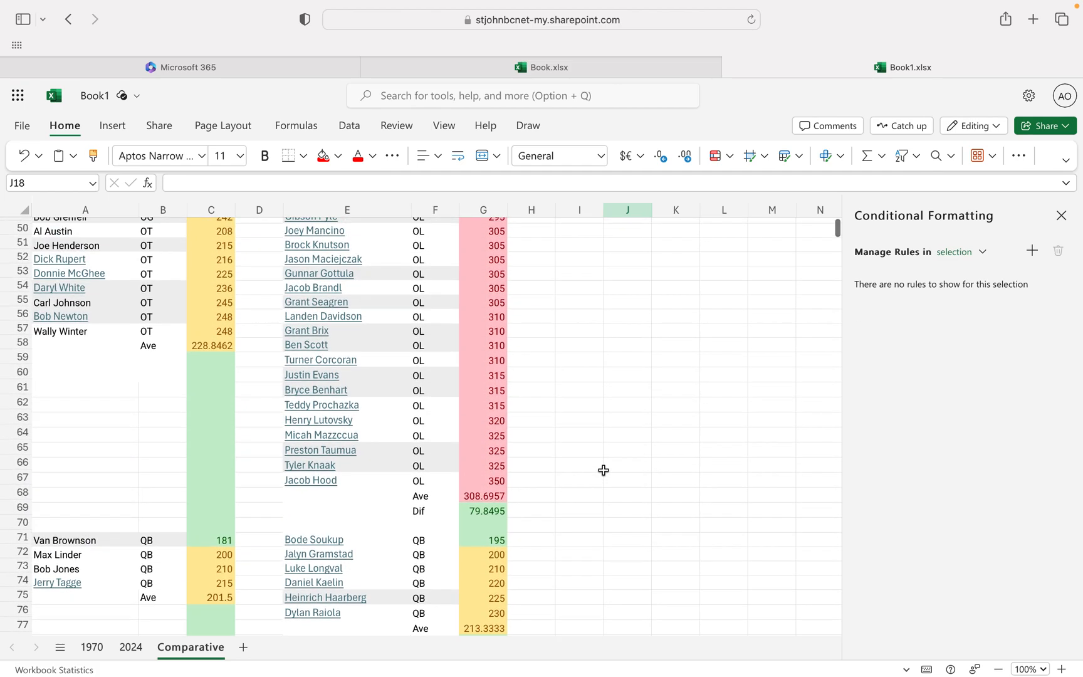
{"action": "scroll", "coordinate": [604, 470], "scroll_direction": "up", "scroll_amount": 8}
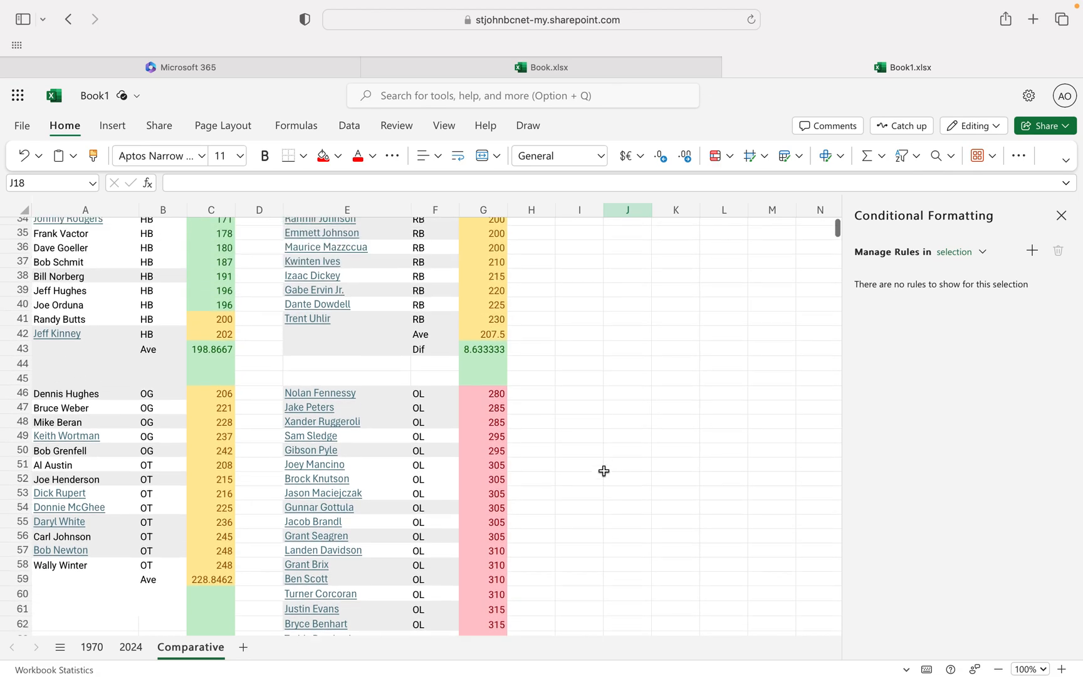
Compare the 1970 and 2024 weight colors, averages and differences for each position group, and close the conditional formatting rules.
{"action": "scroll", "coordinate": [603, 470], "scroll_direction": "up", "scroll_amount": 6}
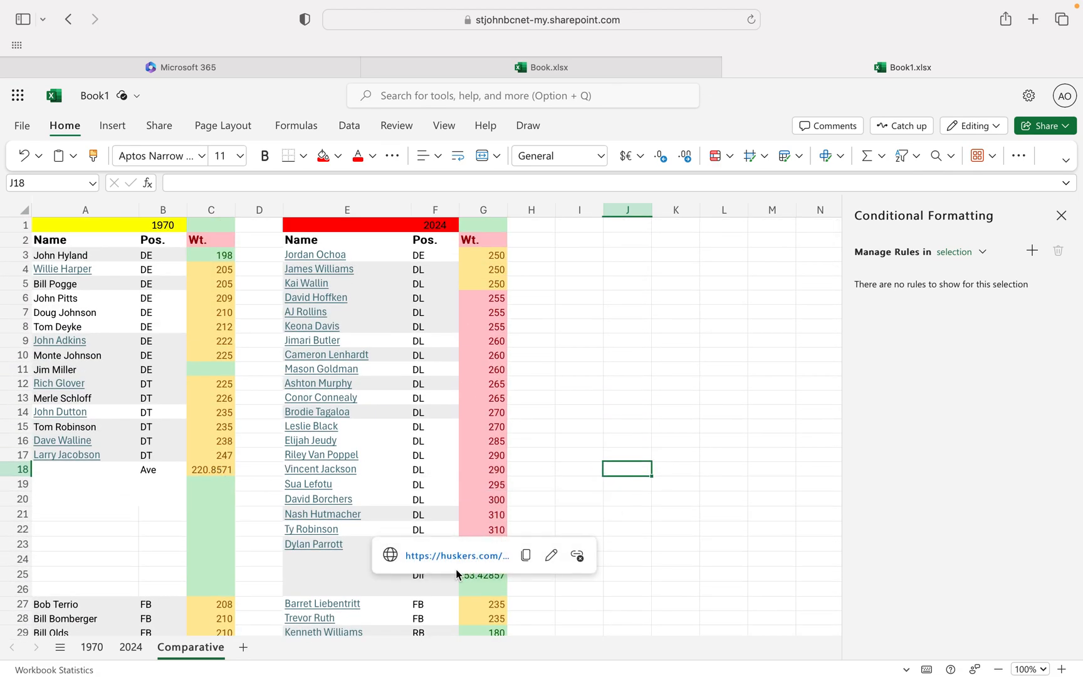
{"action": "left_click", "coordinate": [562, 427]}
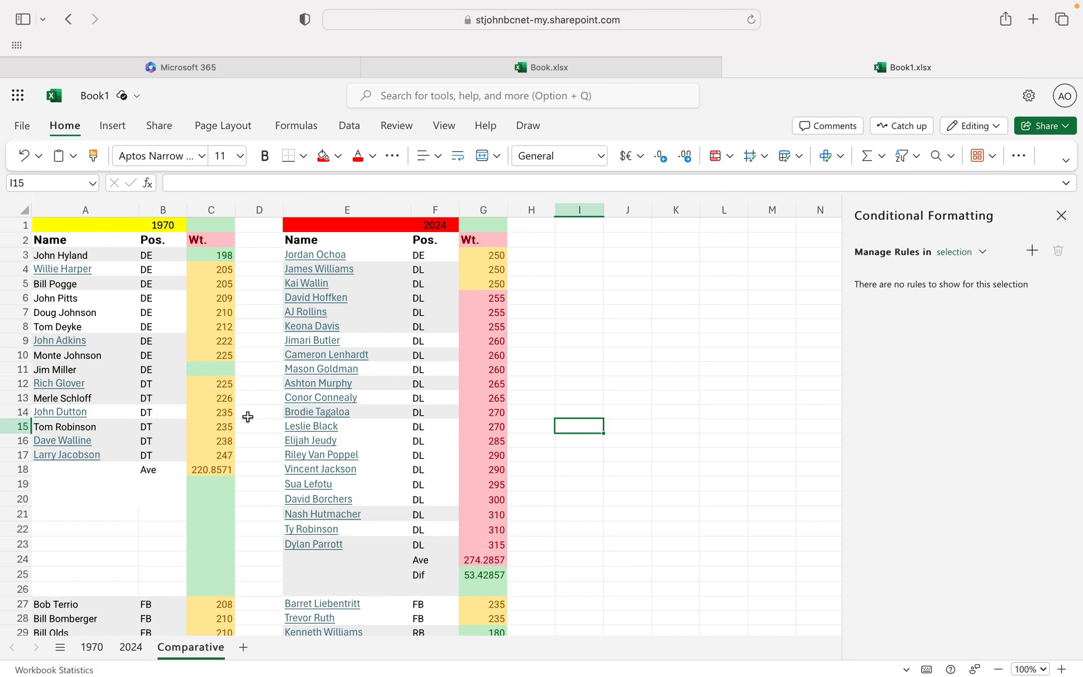
{"action": "scroll", "coordinate": [302, 442], "scroll_direction": "down", "scroll_amount": 1}
{"action": "scroll", "coordinate": [302, 441], "scroll_direction": "down", "scroll_amount": 6}
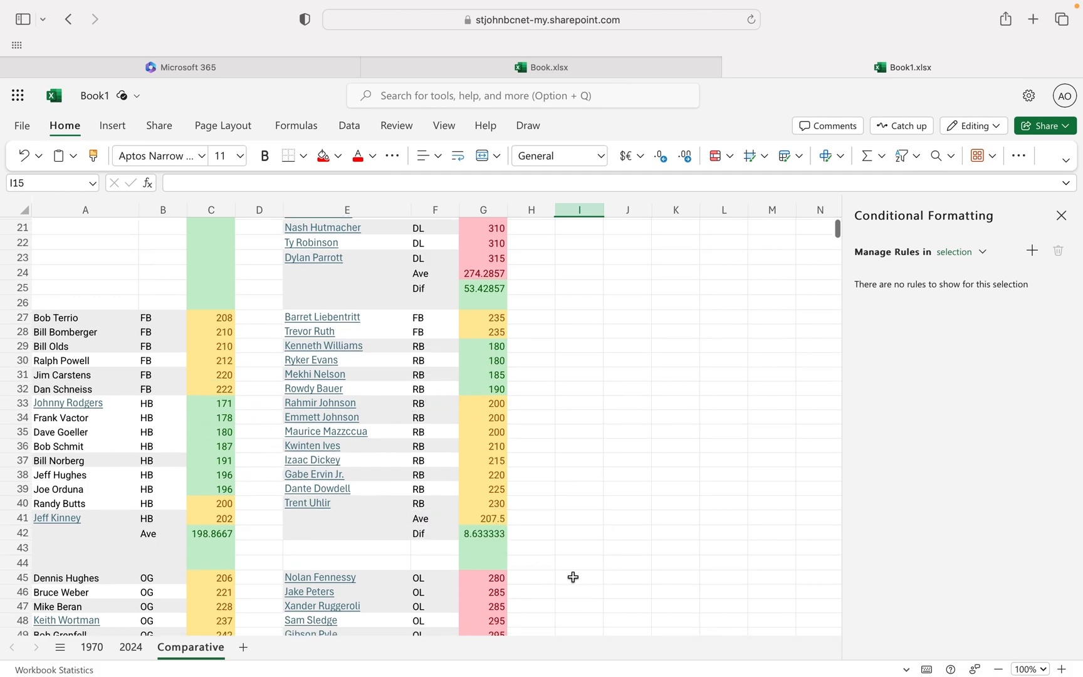
{"action": "scroll", "coordinate": [576, 560], "scroll_direction": "down", "scroll_amount": 1}
{"action": "scroll", "coordinate": [576, 559], "scroll_direction": "down", "scroll_amount": 8}
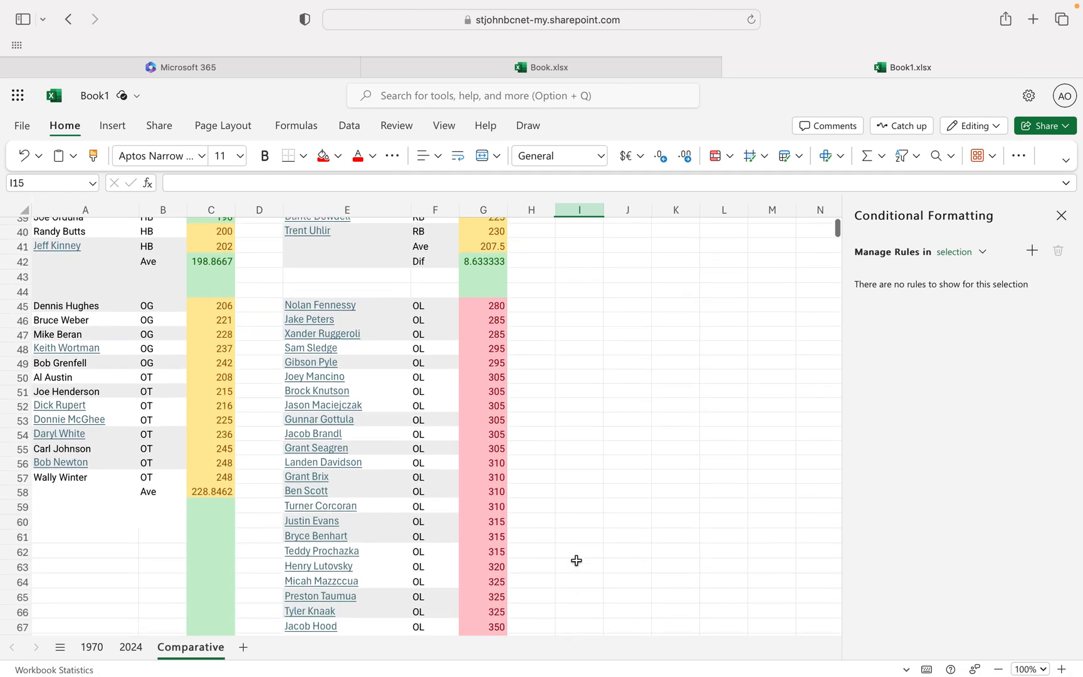
{"action": "scroll", "coordinate": [576, 560], "scroll_direction": "up", "scroll_amount": 2}
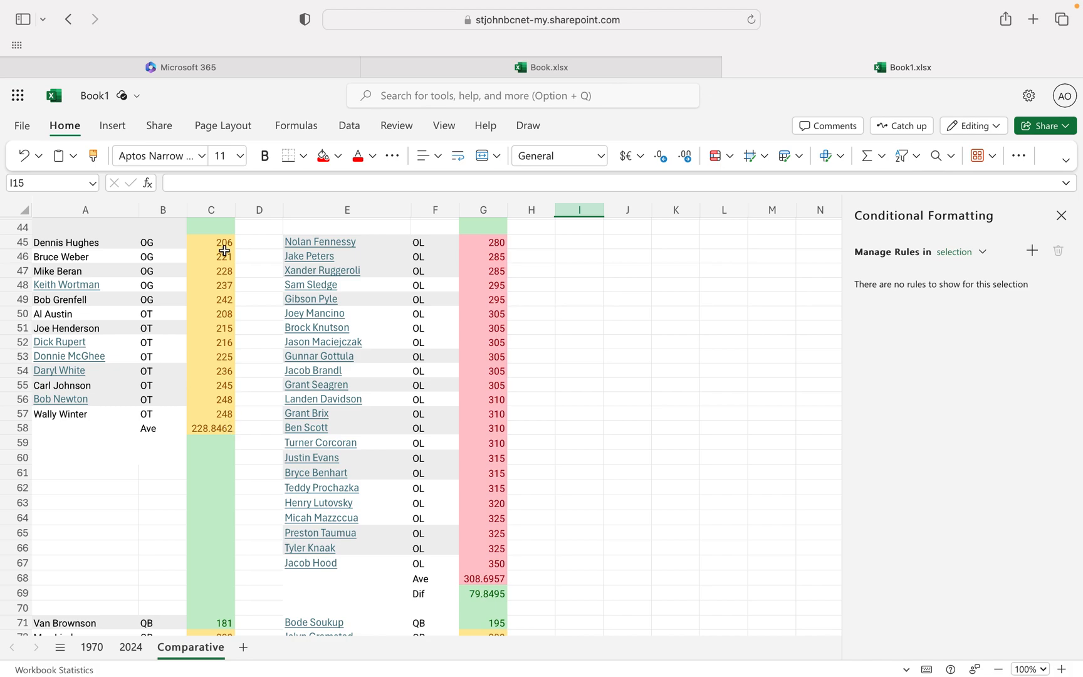
{"action": "scroll", "coordinate": [539, 519], "scroll_direction": "down", "scroll_amount": 3}
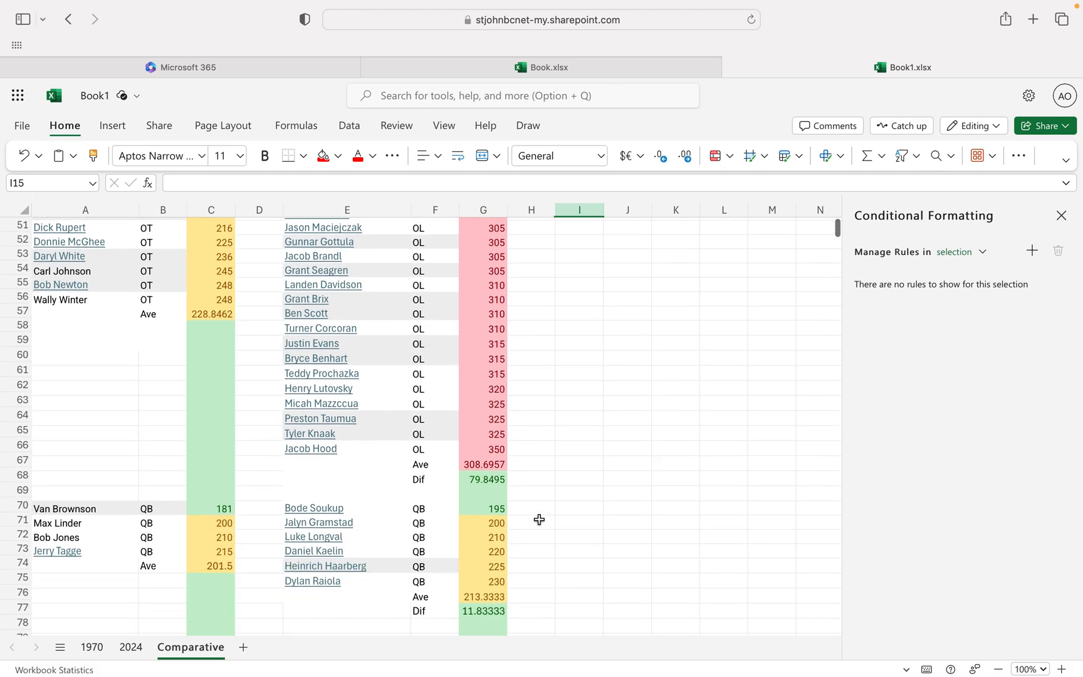
{"action": "scroll", "coordinate": [539, 519], "scroll_direction": "down", "scroll_amount": 2}
{"action": "scroll", "coordinate": [539, 519], "scroll_direction": "up", "scroll_amount": 15}
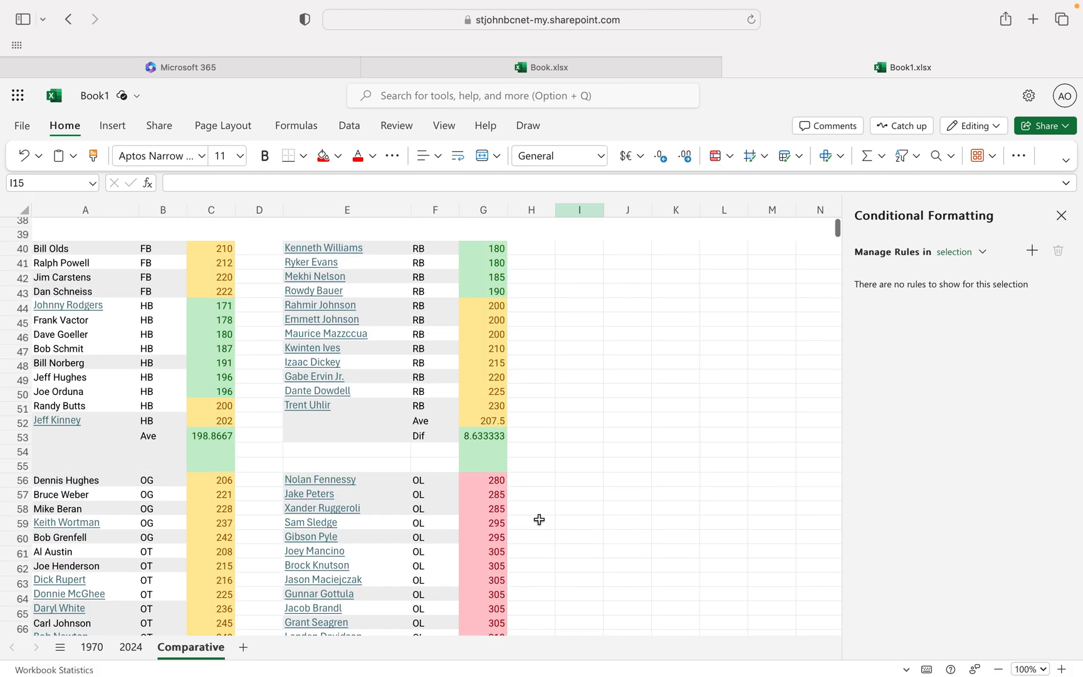
{"action": "left_click", "coordinate": [1061, 216]}
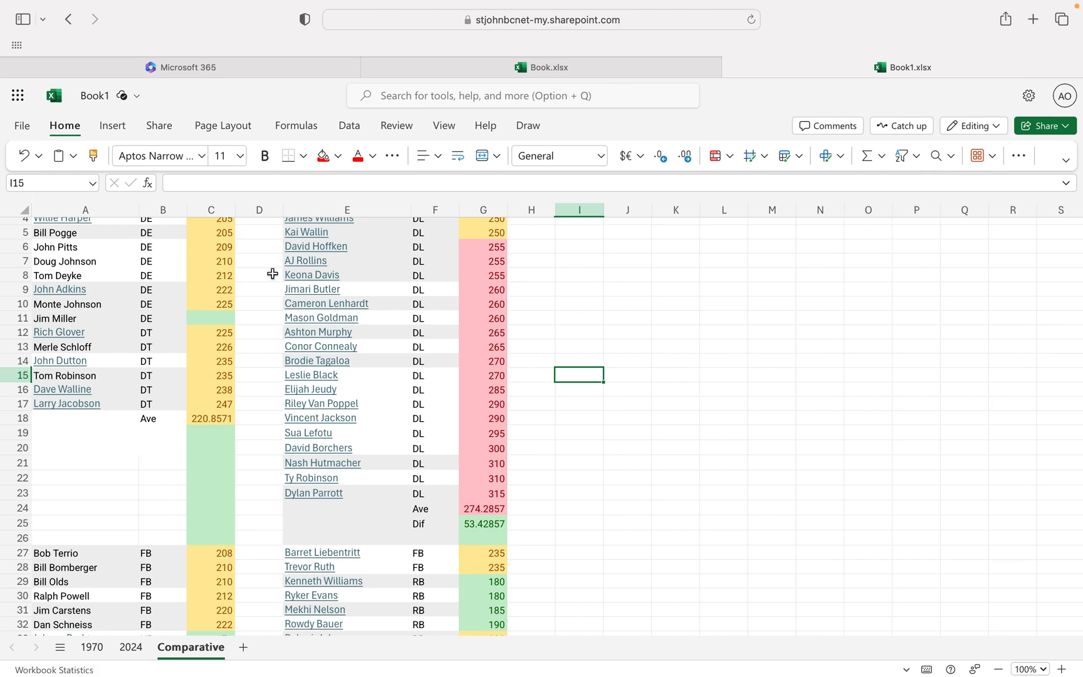
Save an online copy of the workbook named "YourName - Comparative Husker" in the Documents location.
{"action": "left_click", "coordinate": [22, 126]}
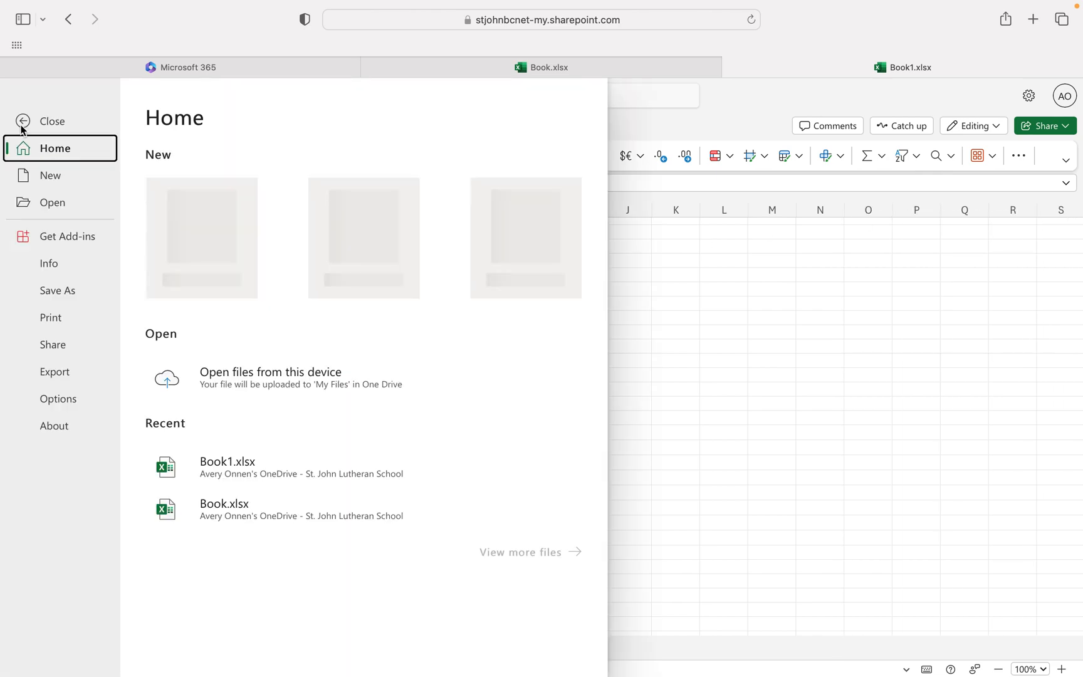
{"action": "left_click", "coordinate": [71, 294]}
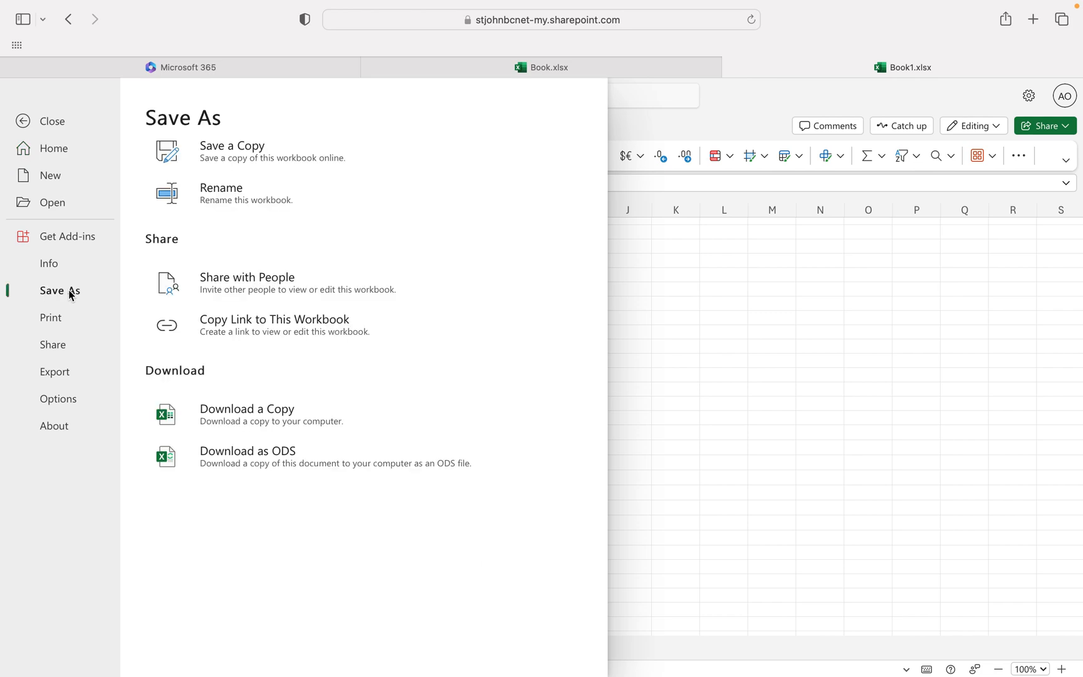
{"action": "left_click", "coordinate": [253, 155]}
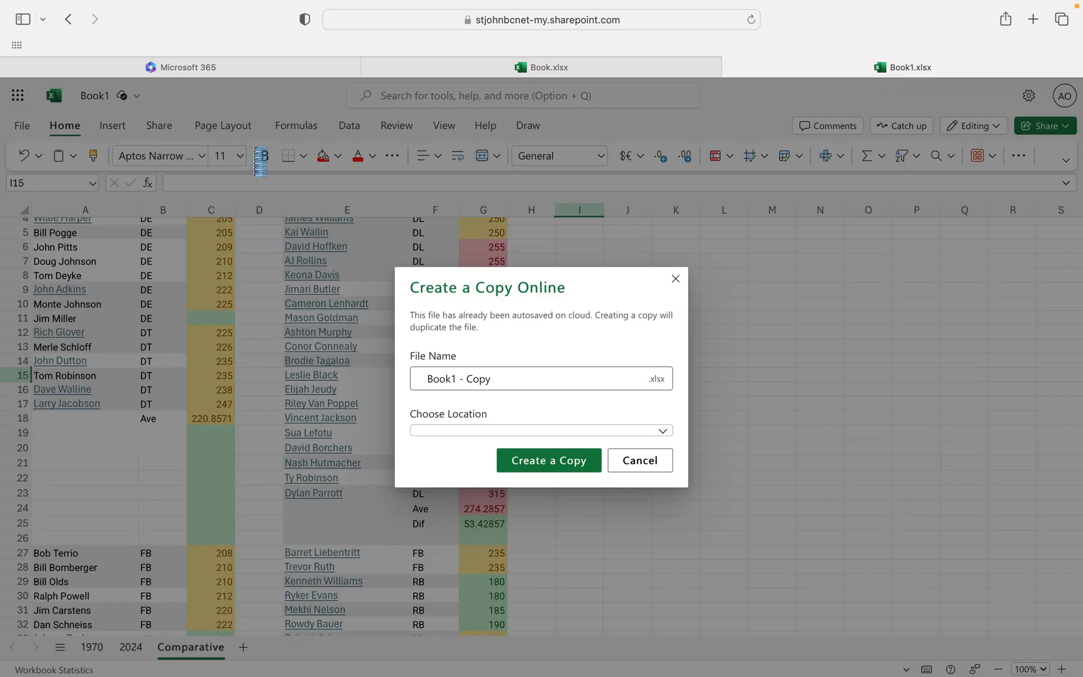
{"action": "left_click_drag", "start_coordinate": [500, 366], "coordinate": [409, 363]}
{"action": "type", "text": "YOurNa"}
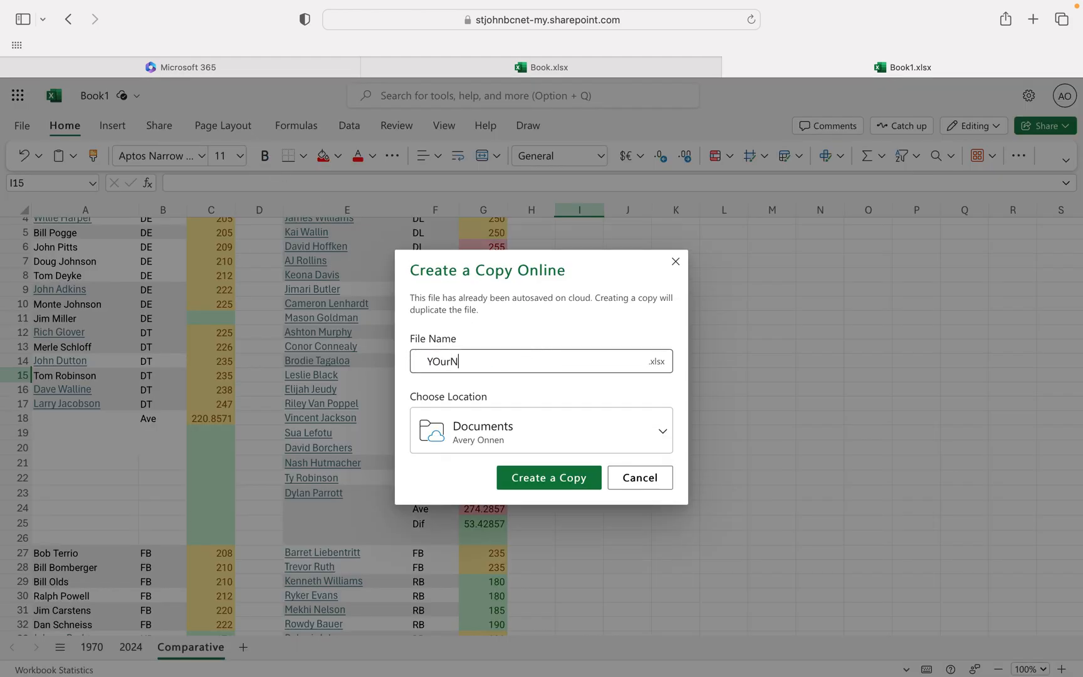
{"action": "key", "text": "BackSpace"}
{"action": "key", "text": "BackSpace"}
{"action": "key", "text": "BackSpace"}
{"action": "key", "text": "BackSpace"}
{"action": "key", "text": "BackSpace"}
{"action": "key", "text": "BackSpace"}
{"action": "type", "text": "YourName"}
{"action": "type", "text": " - Comparat"}
{"action": "type", "text": "iec"}
{"action": "type", "text": "ve"}
{"action": "type", "text": " Husker"}
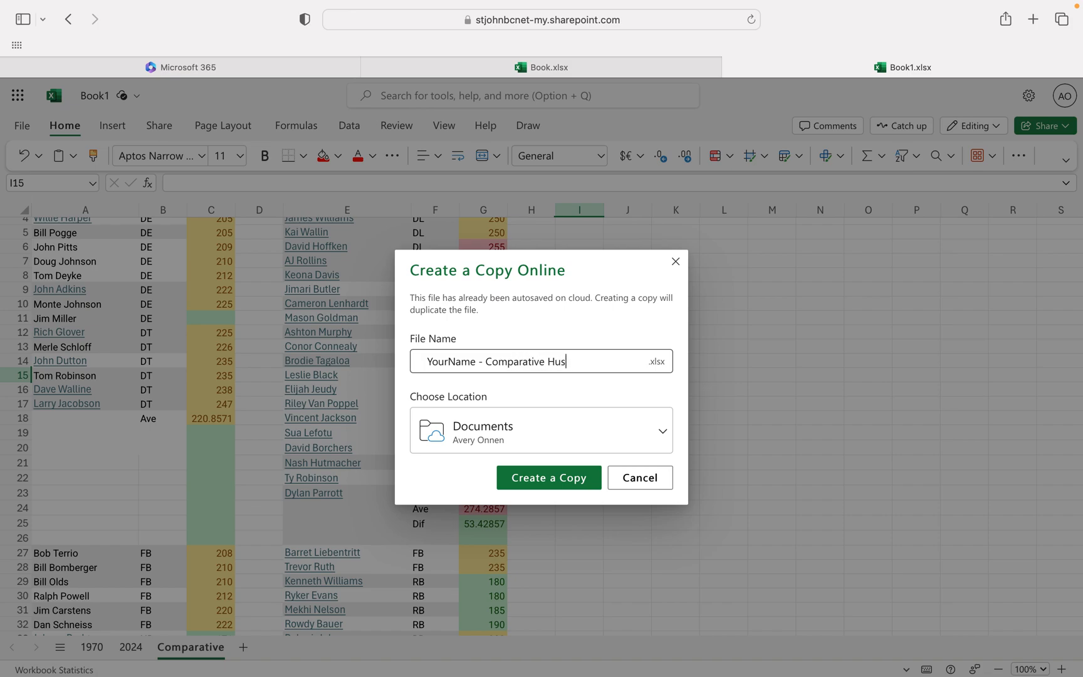
{"action": "left_click", "coordinate": [569, 482]}
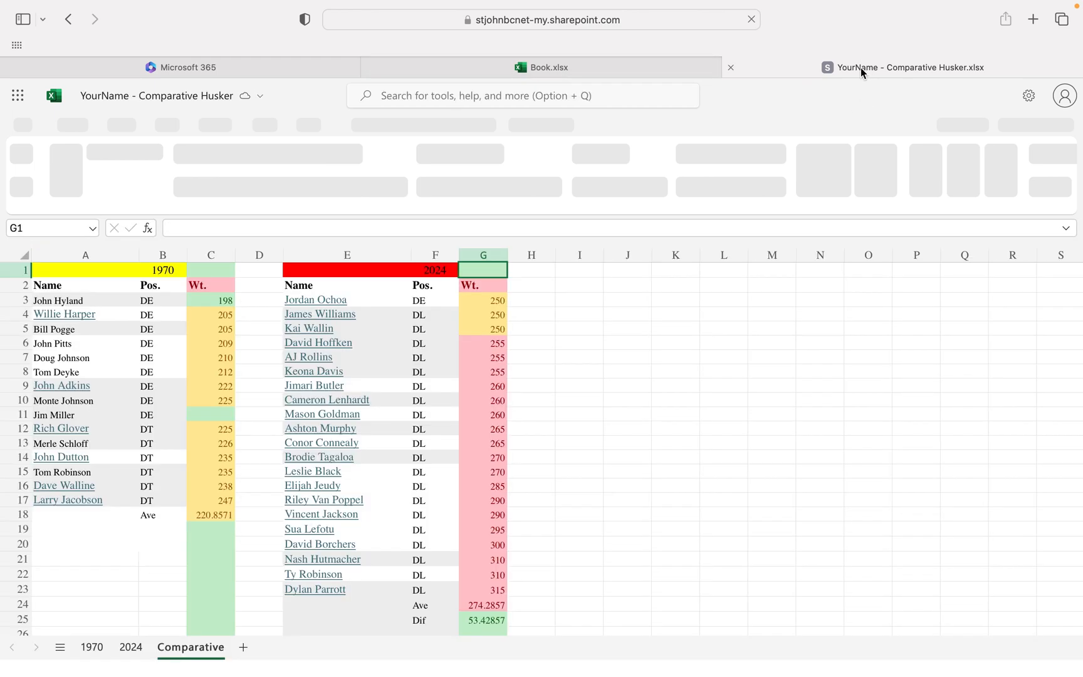
{"action": "left_click", "coordinate": [675, 67]}
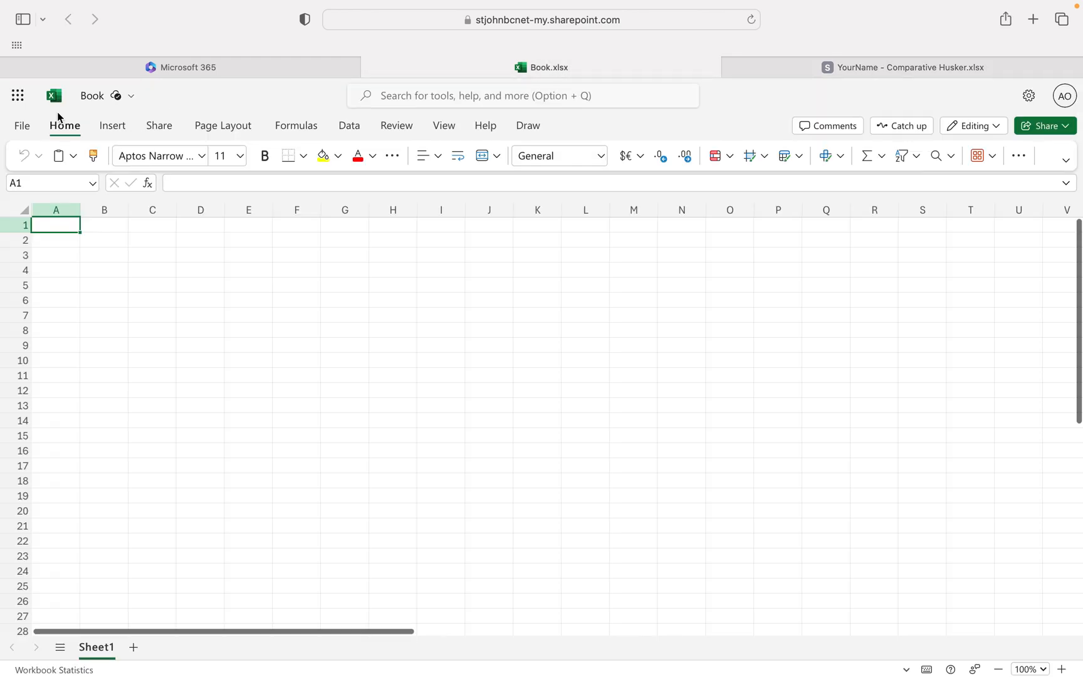
{"action": "left_click", "coordinate": [29, 124]}
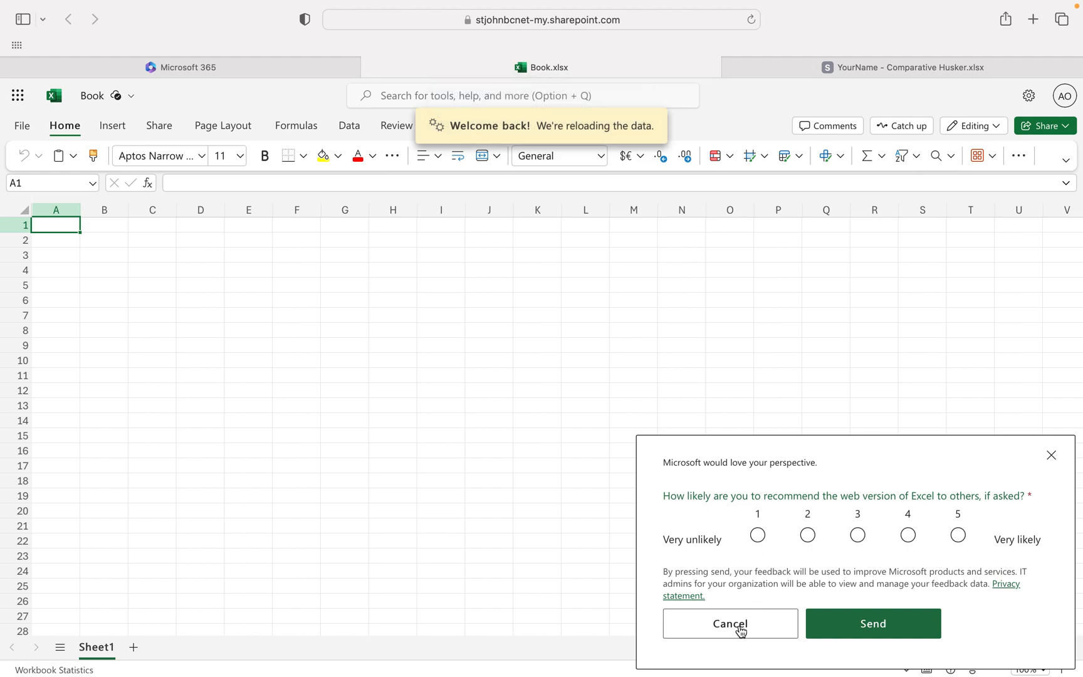
{"action": "left_click", "coordinate": [740, 625]}
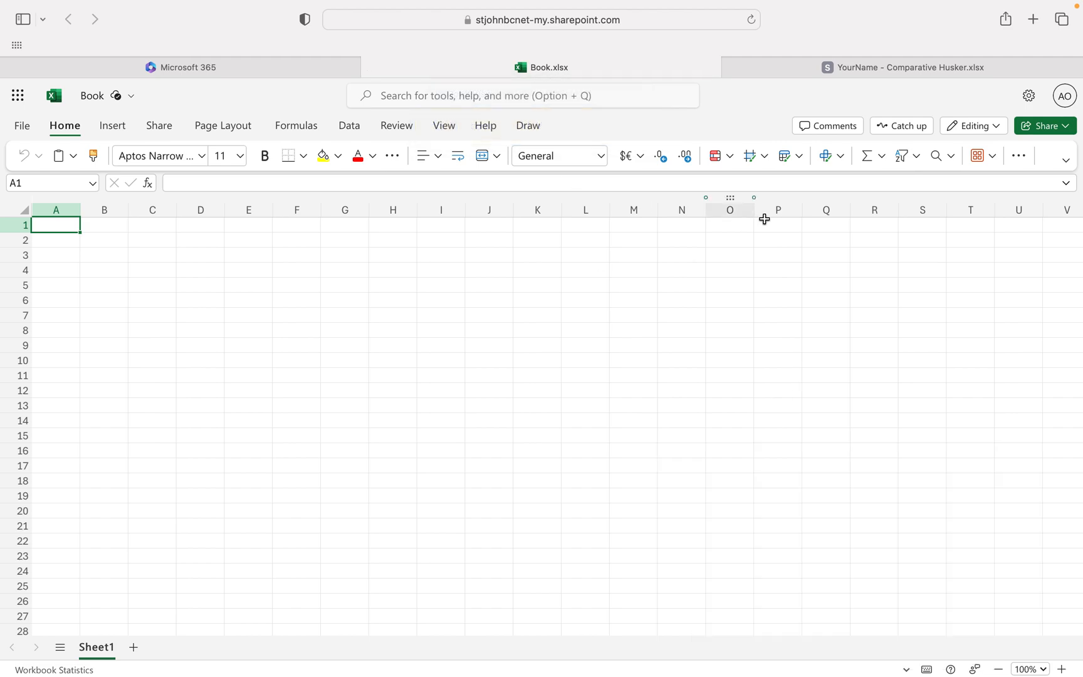
{"action": "left_click", "coordinate": [864, 71]}
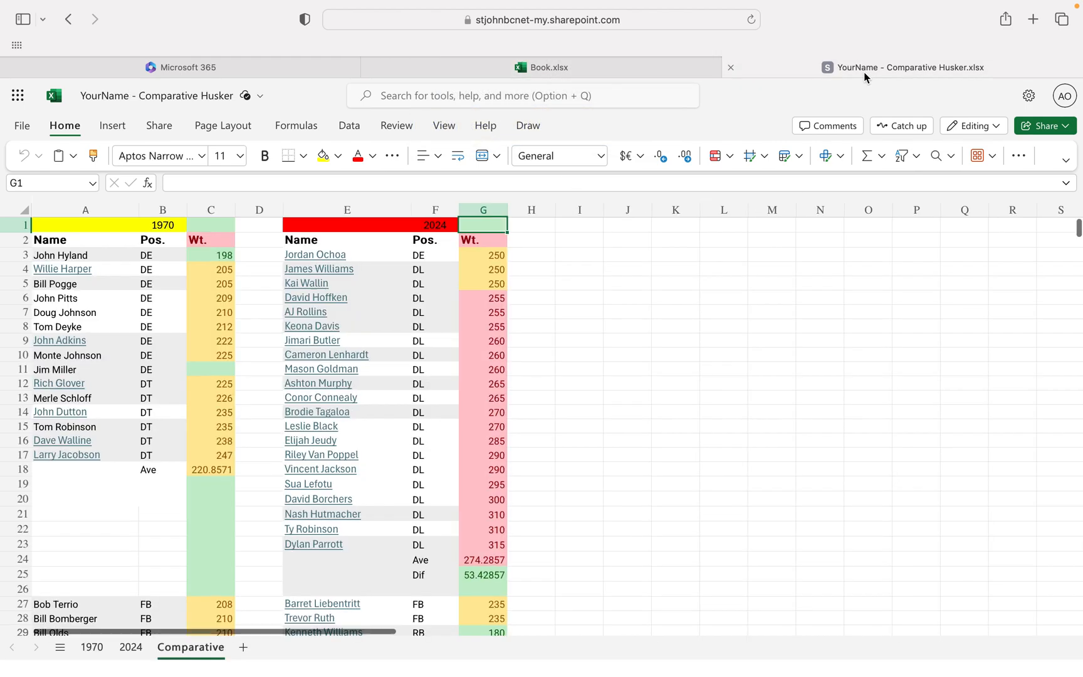
Create a sharing link to the "YourName - Comparative Husker" workbook and copy it.
{"action": "left_click", "coordinate": [1051, 130]}
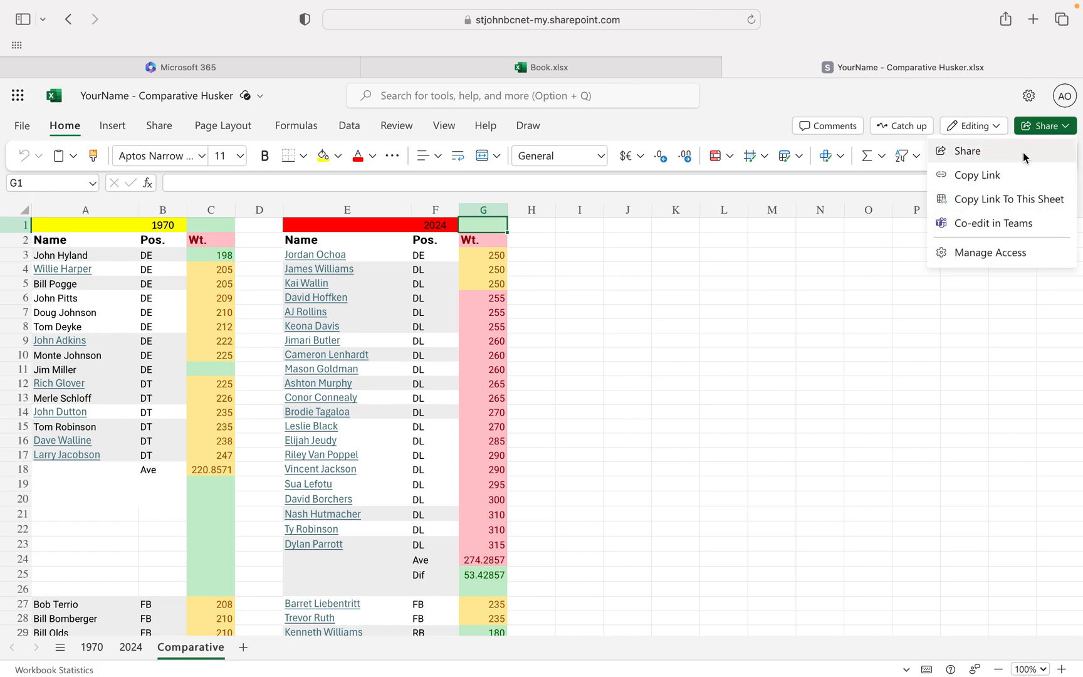
{"action": "left_click", "coordinate": [1001, 177]}
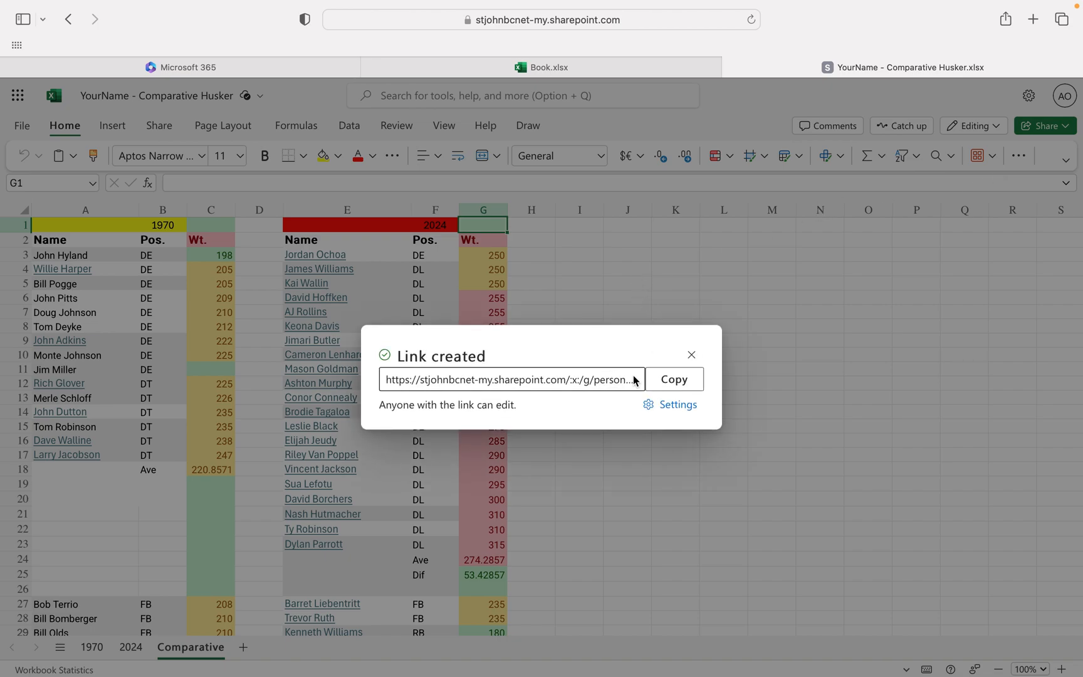
{"action": "left_click", "coordinate": [669, 380]}
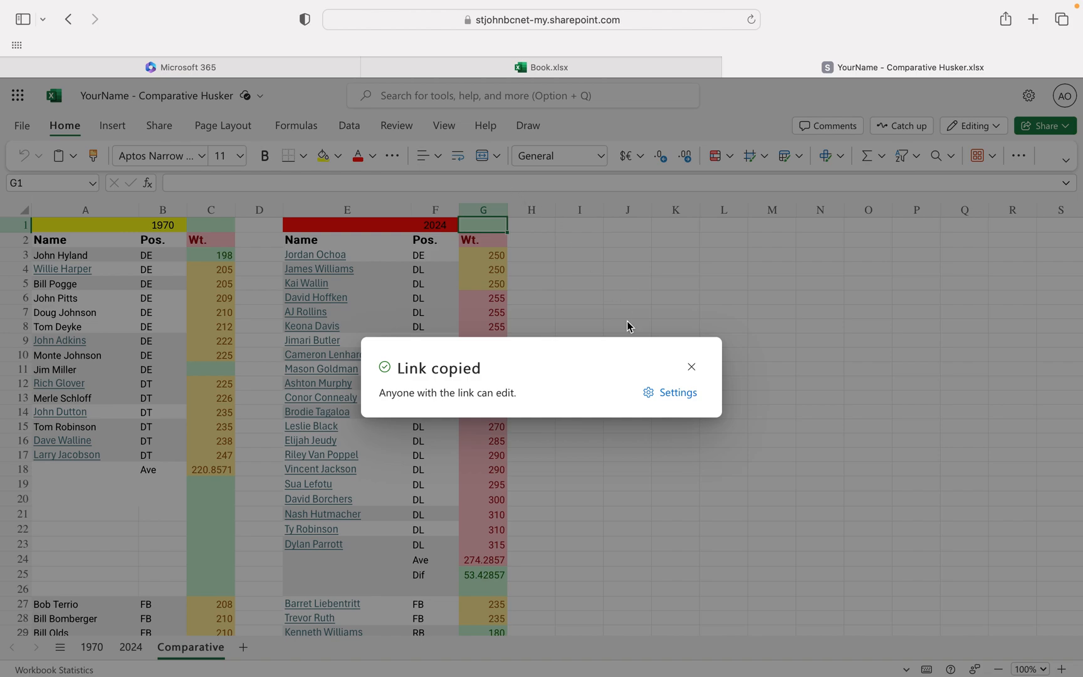
{"action": "mouse_move", "coordinate": [621, 1]}
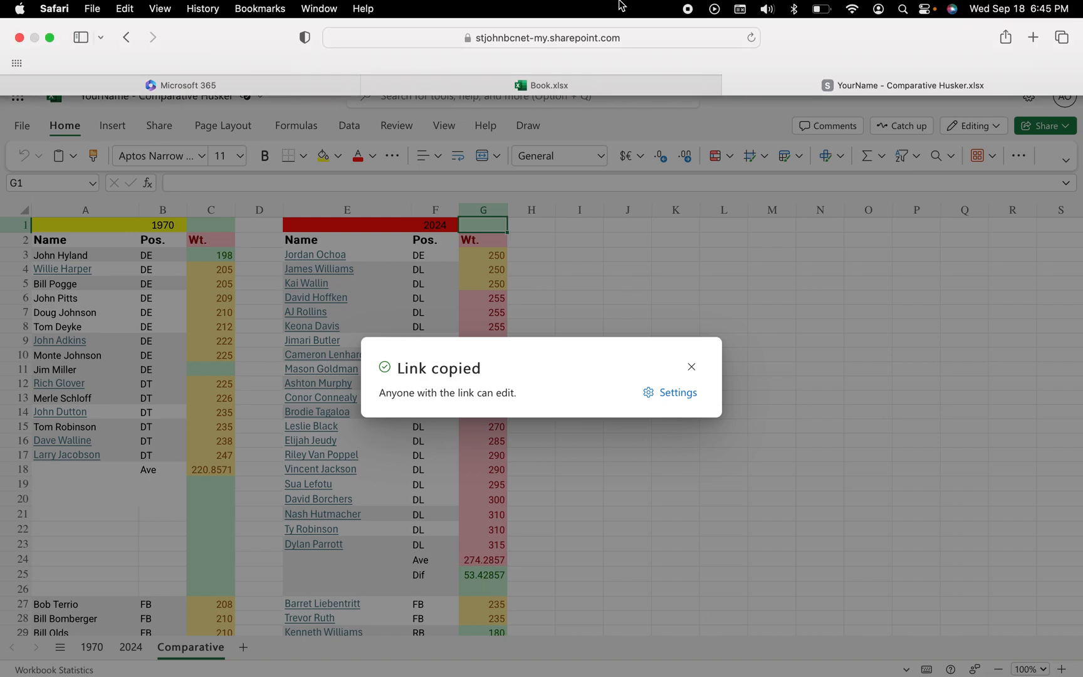